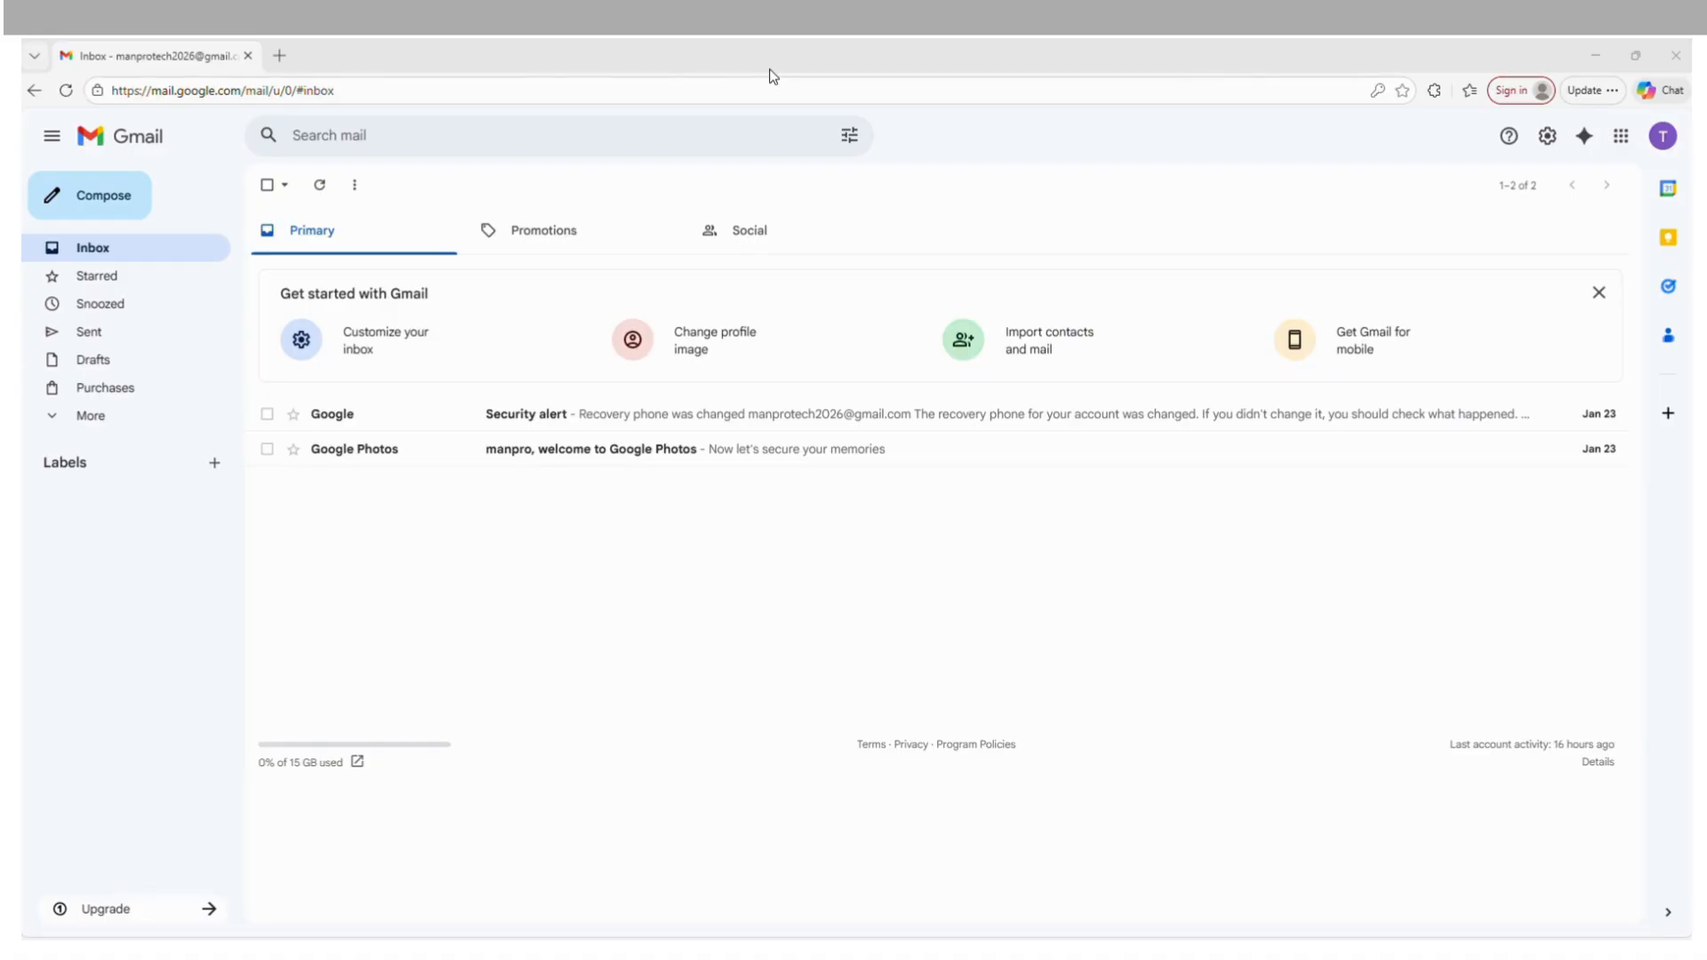
Switch from the Gmail inbox to Google Drive through the Google apps list.
{"action": "left_click", "coordinate": [673, 610]}
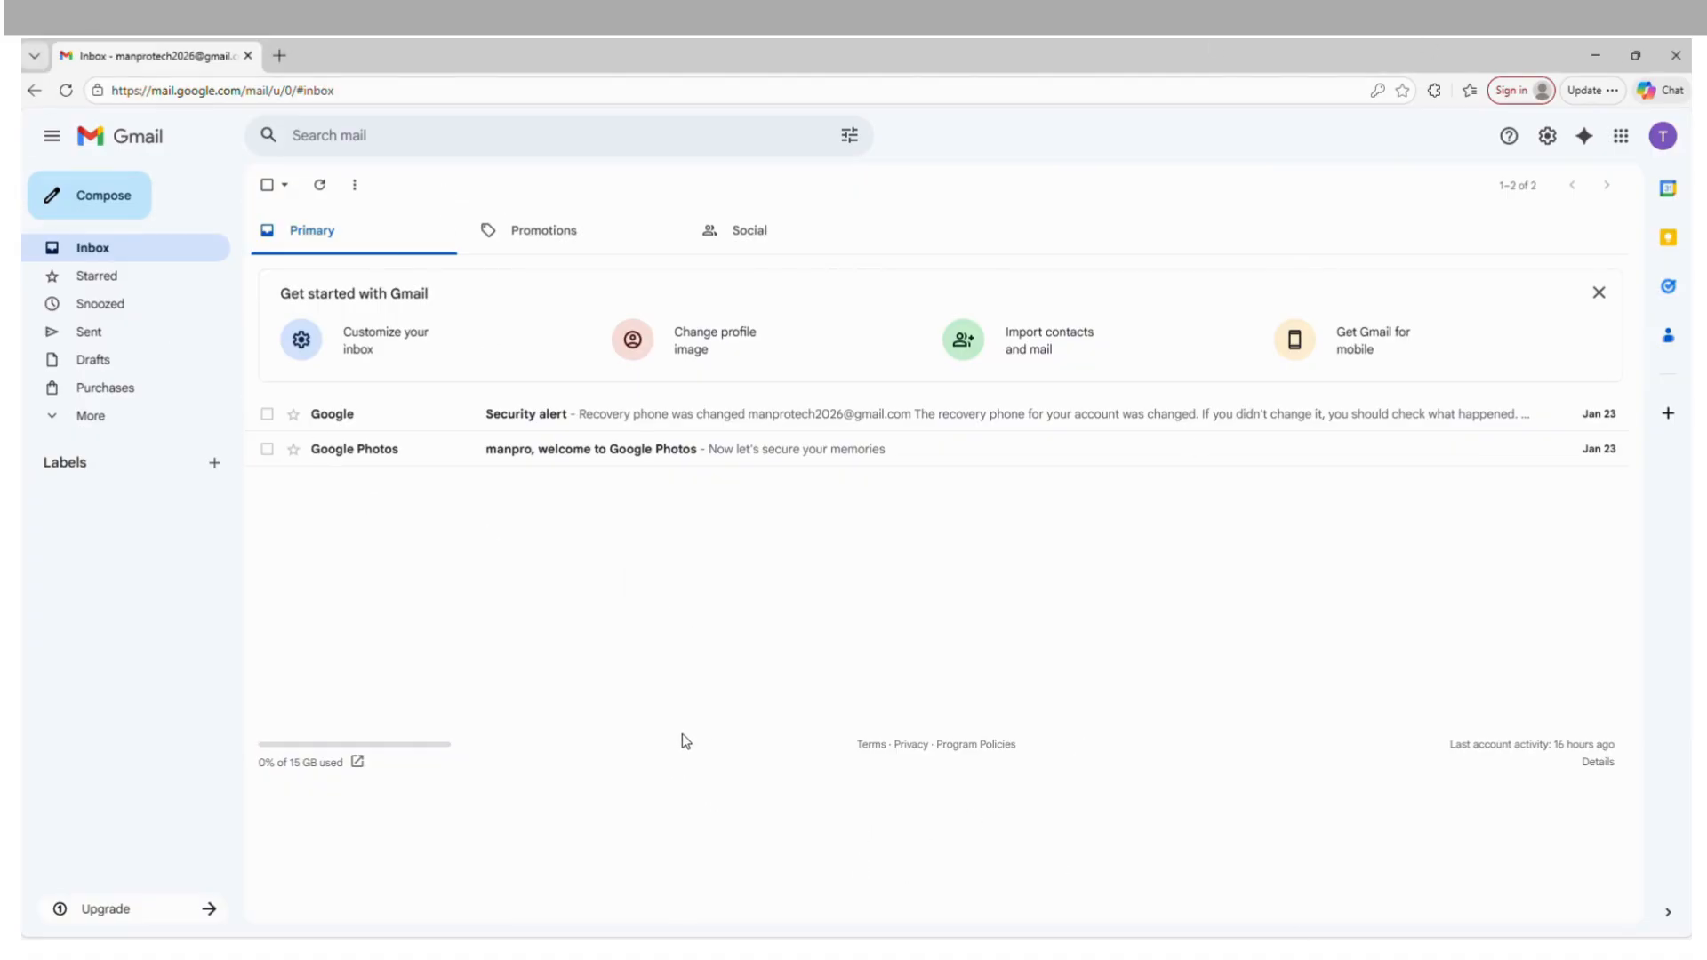
{"action": "left_click", "coordinate": [1624, 141]}
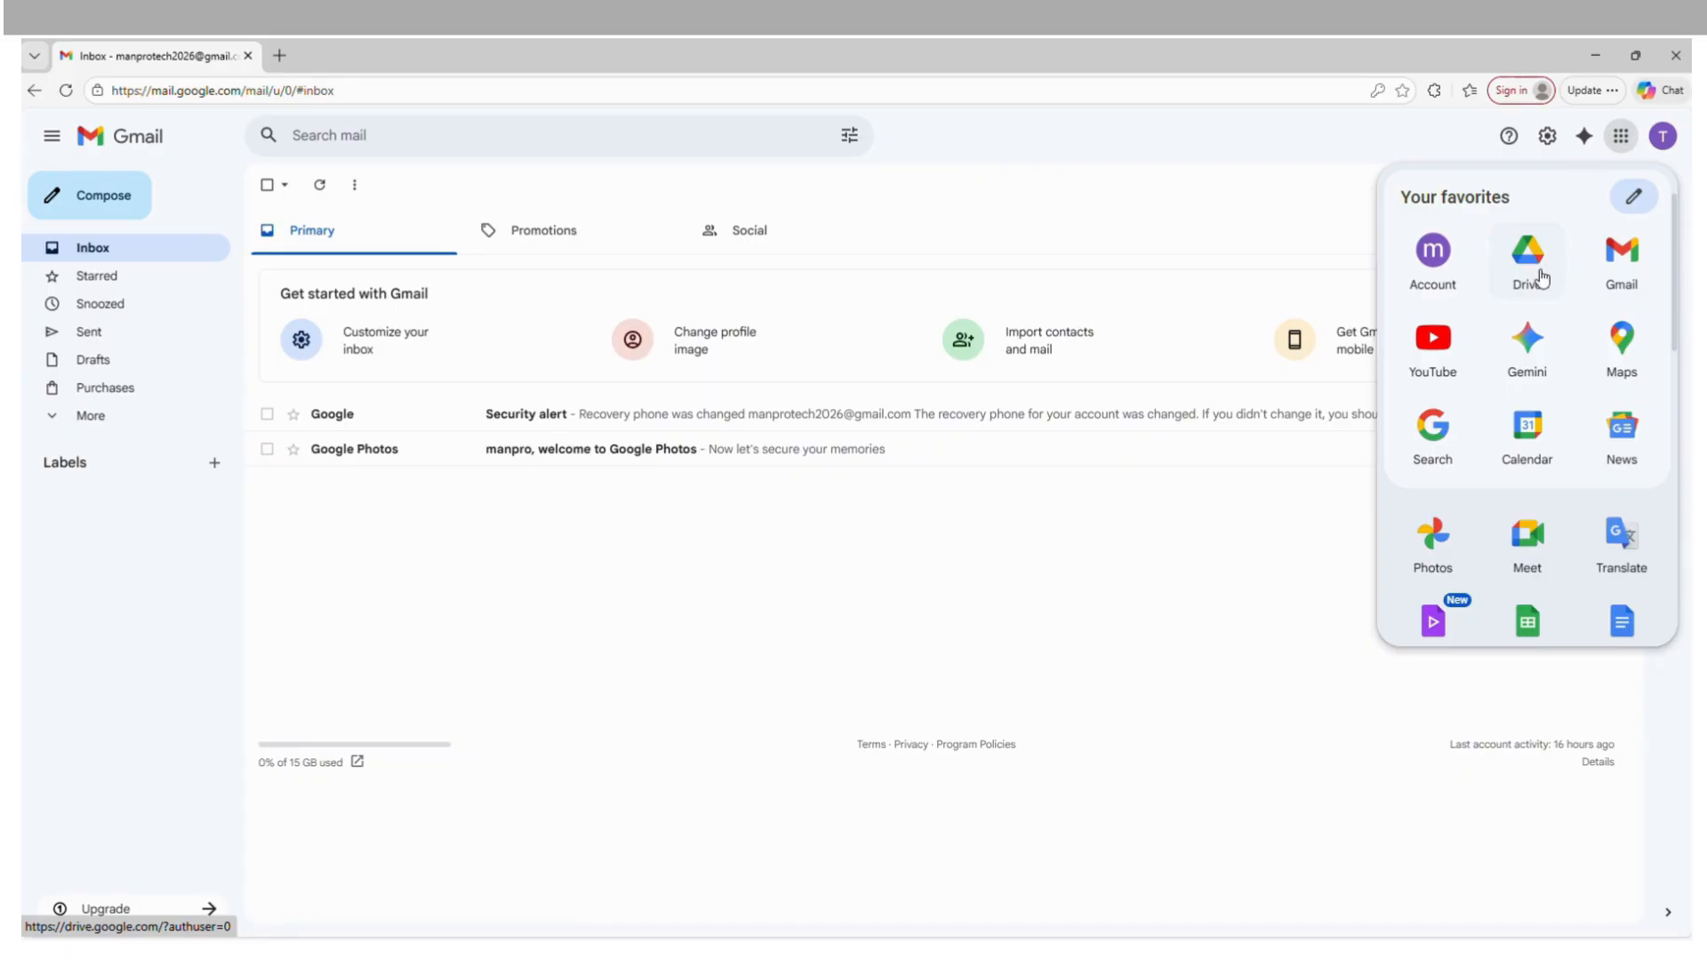
{"action": "left_click", "coordinate": [1532, 278]}
{"action": "left_click", "coordinate": [1528, 267]}
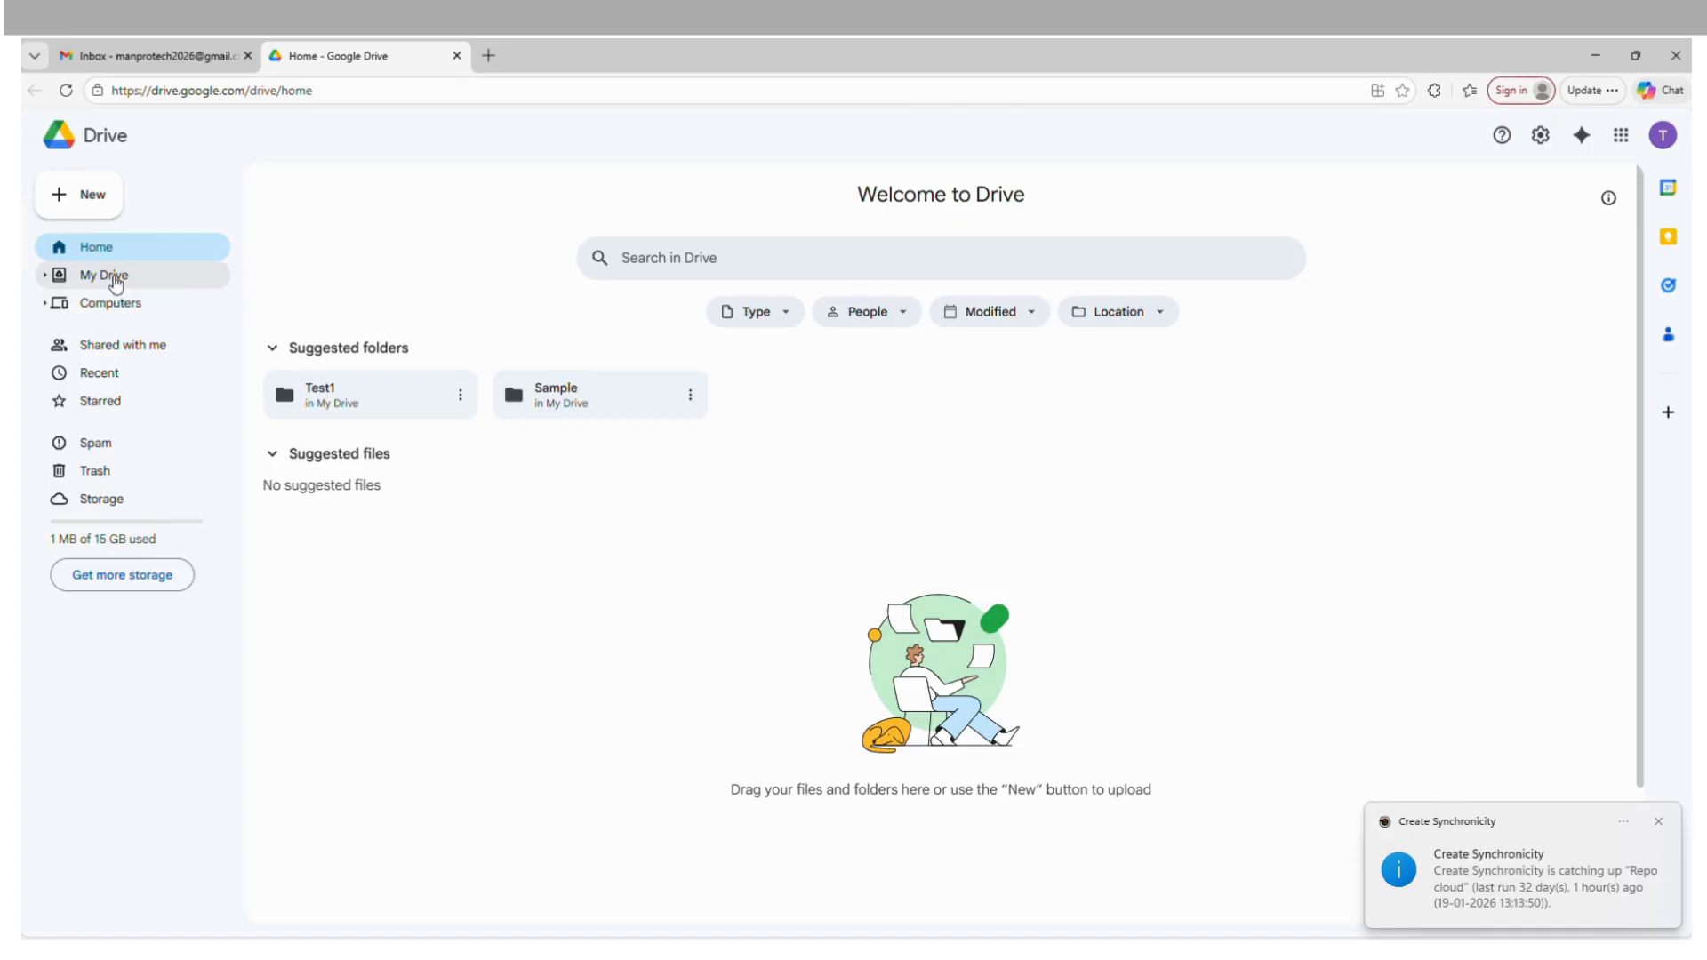
Open My Drive and expand the My Drive and Computers entries in the folder tree.
{"action": "left_click", "coordinate": [115, 279]}
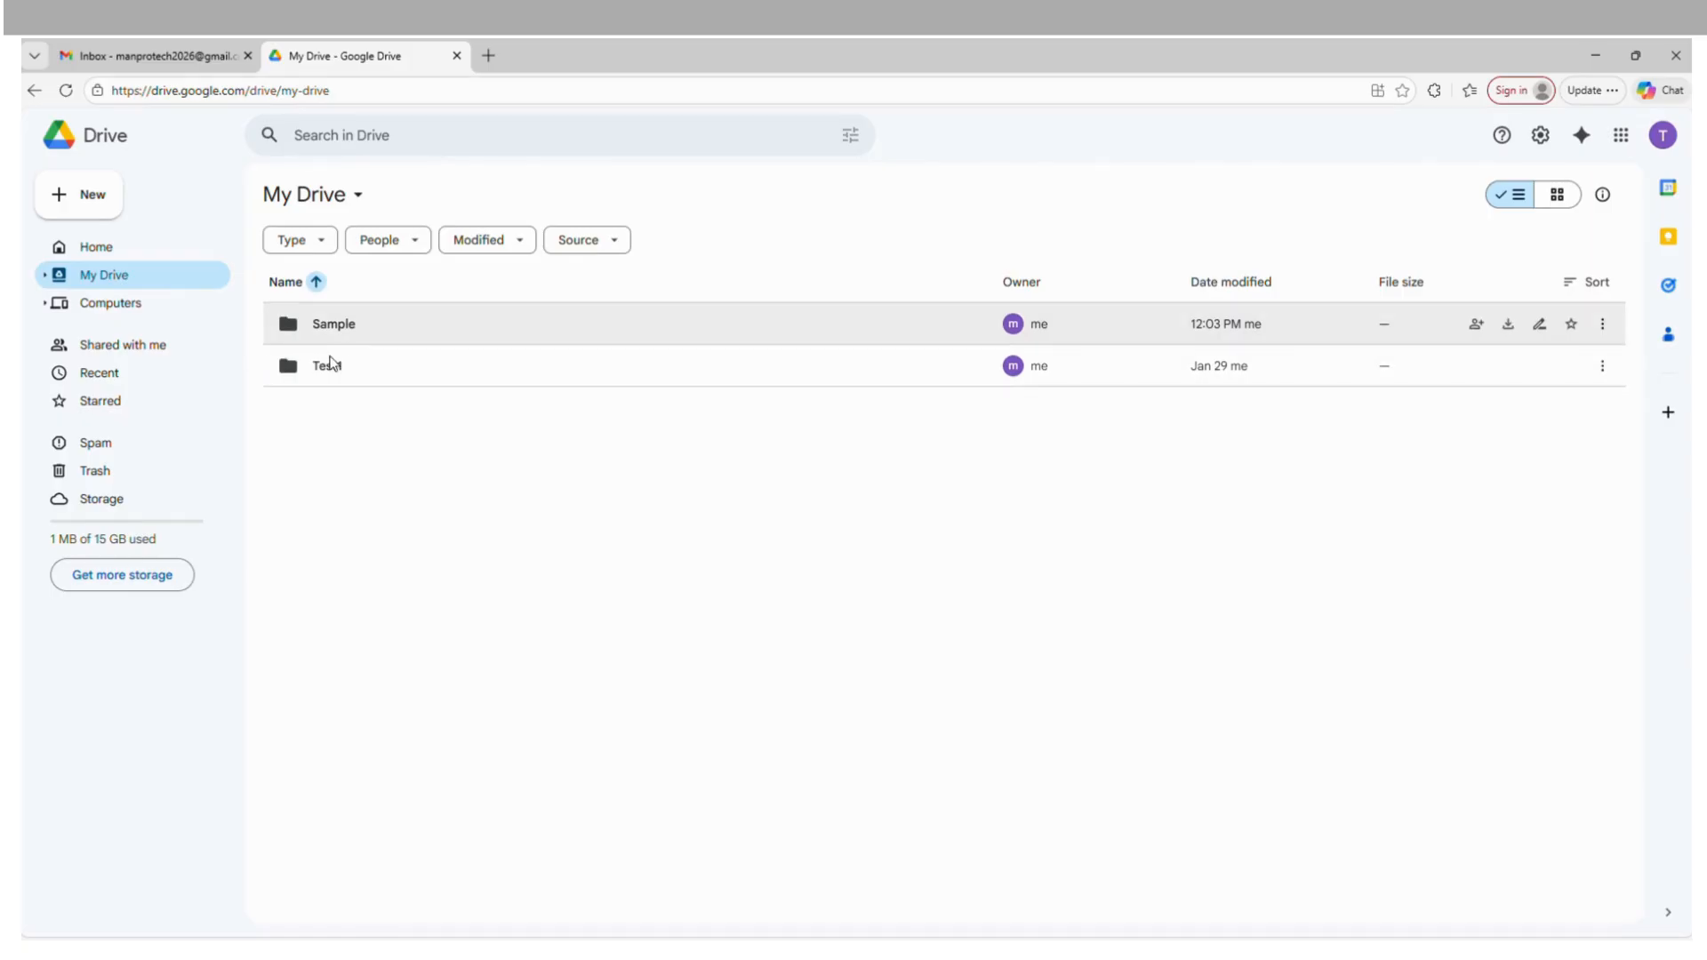
{"action": "left_click", "coordinate": [46, 277]}
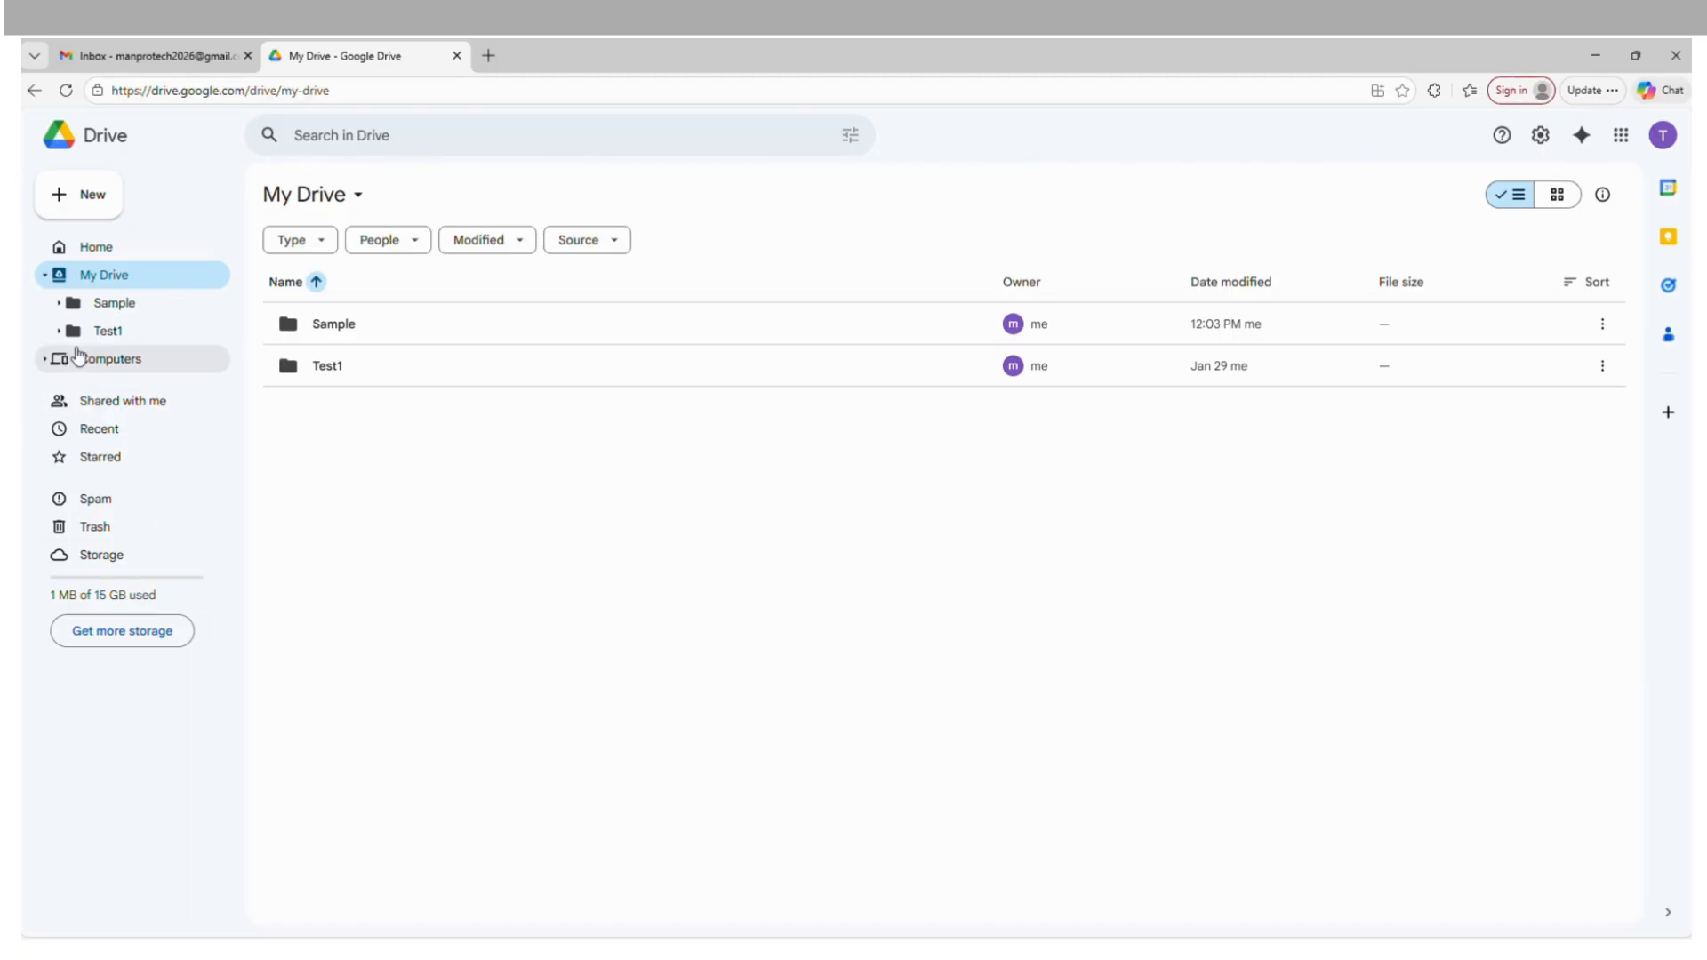
{"action": "left_click", "coordinate": [44, 359]}
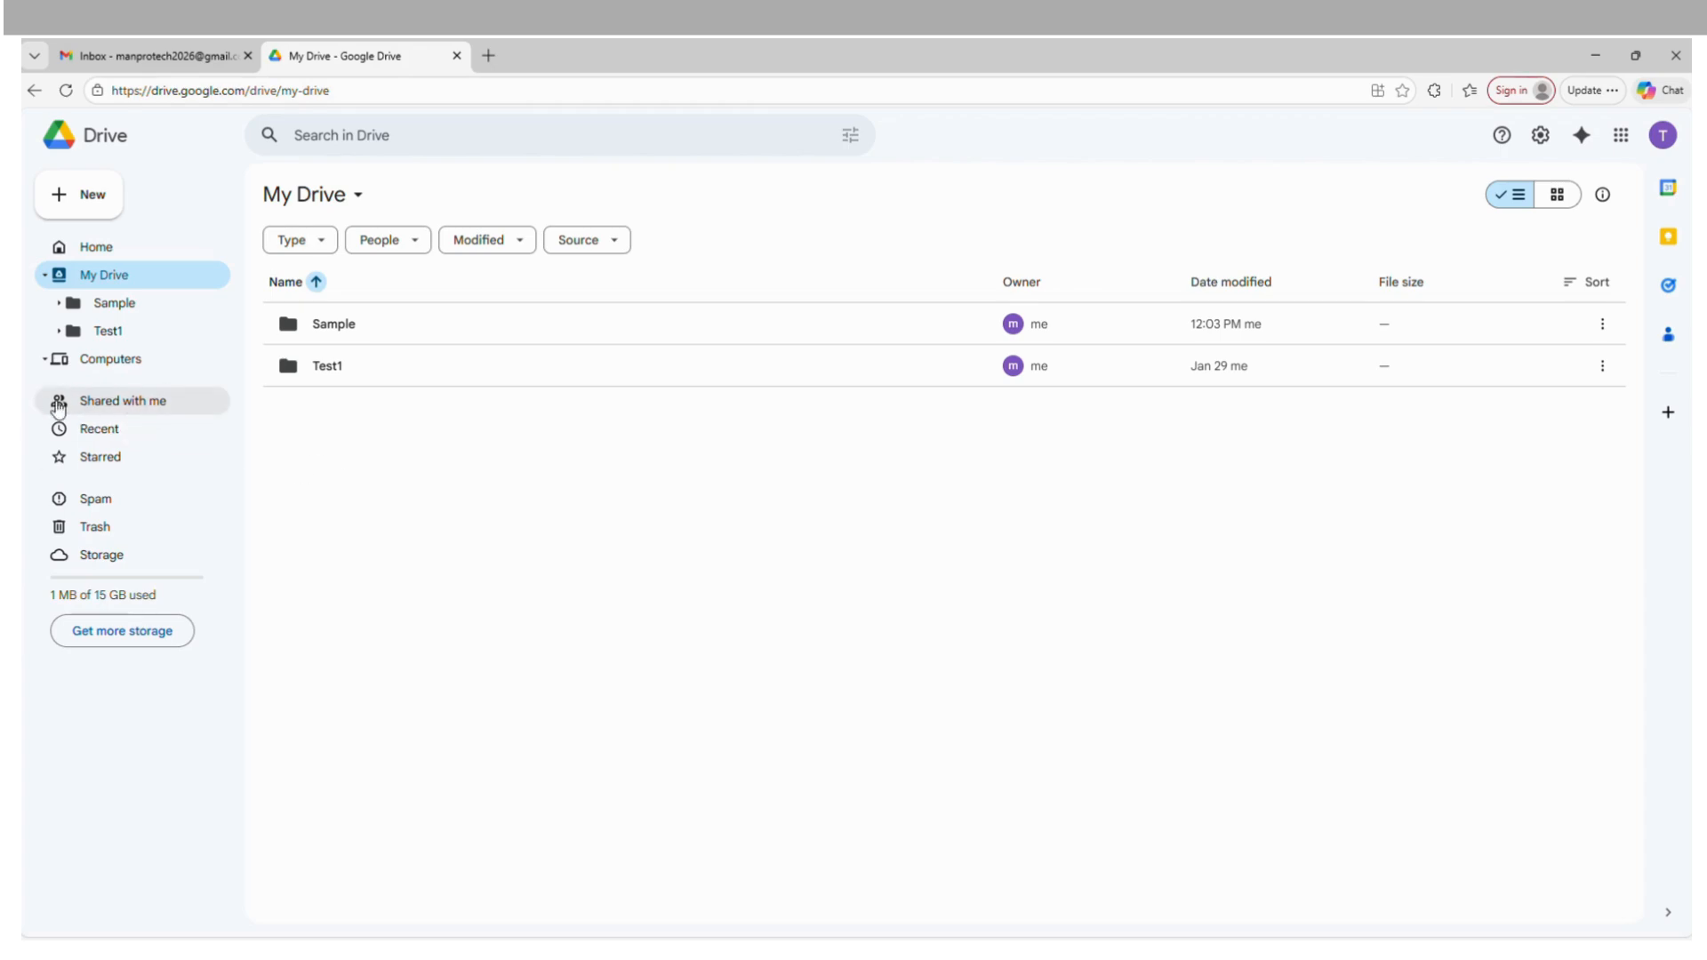
Look through the Recent, Starred and Spam views of the drive.
{"action": "left_click", "coordinate": [104, 432]}
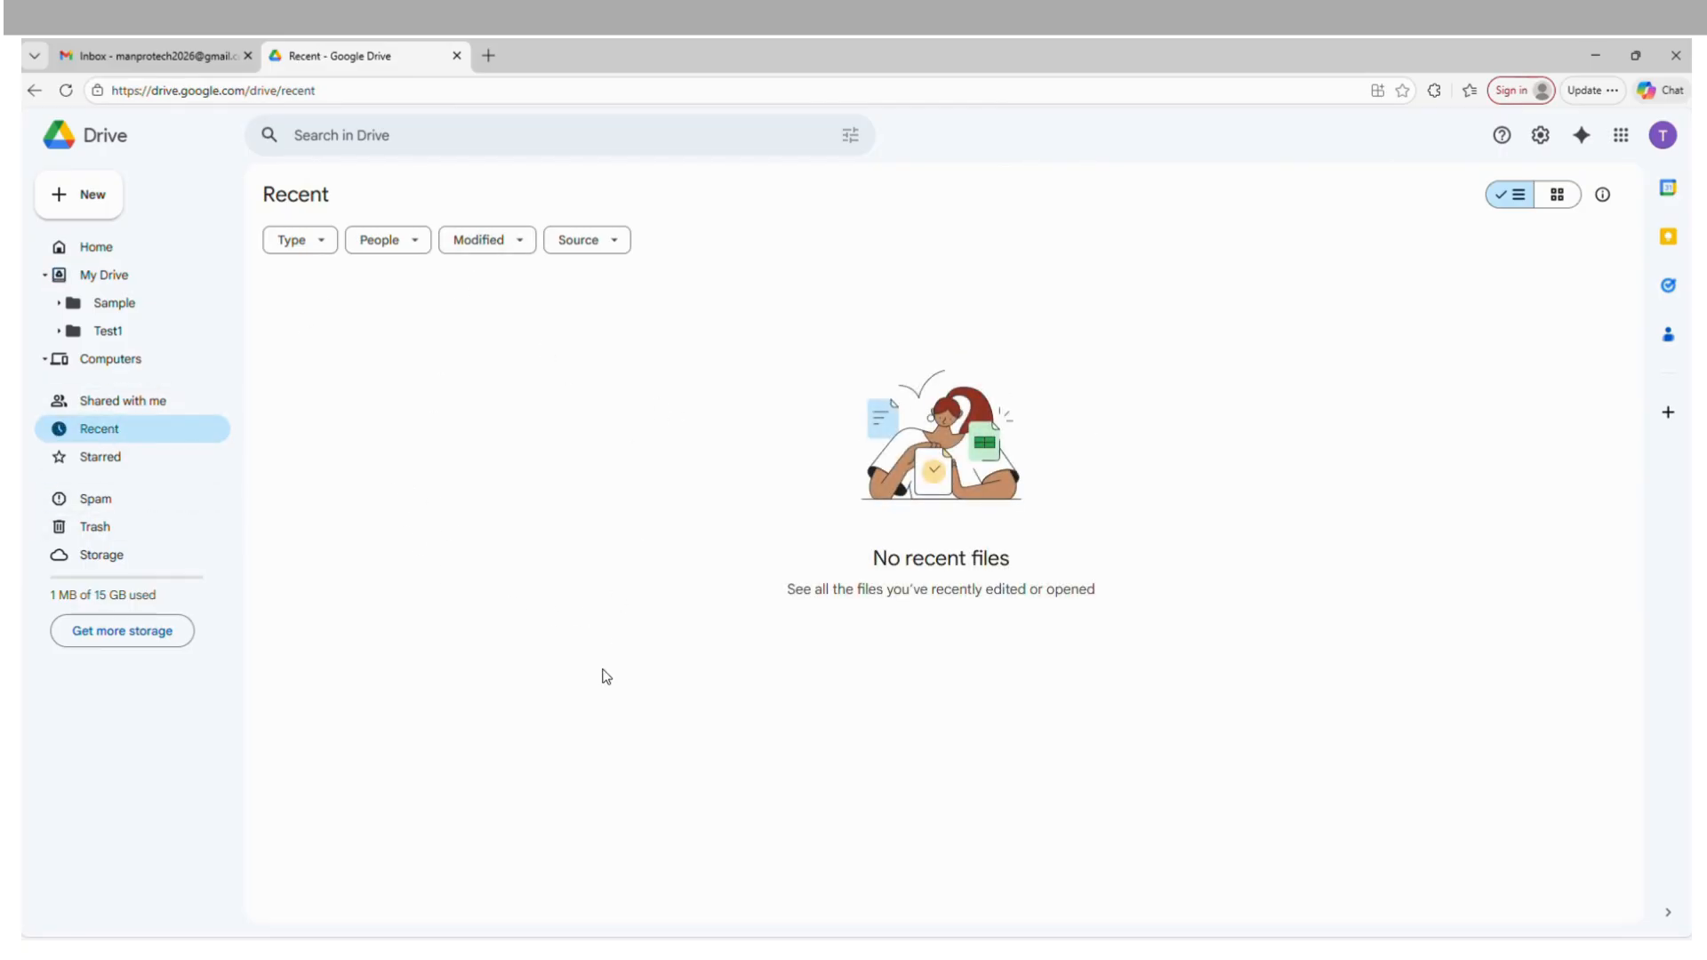
{"action": "left_click", "coordinate": [100, 457]}
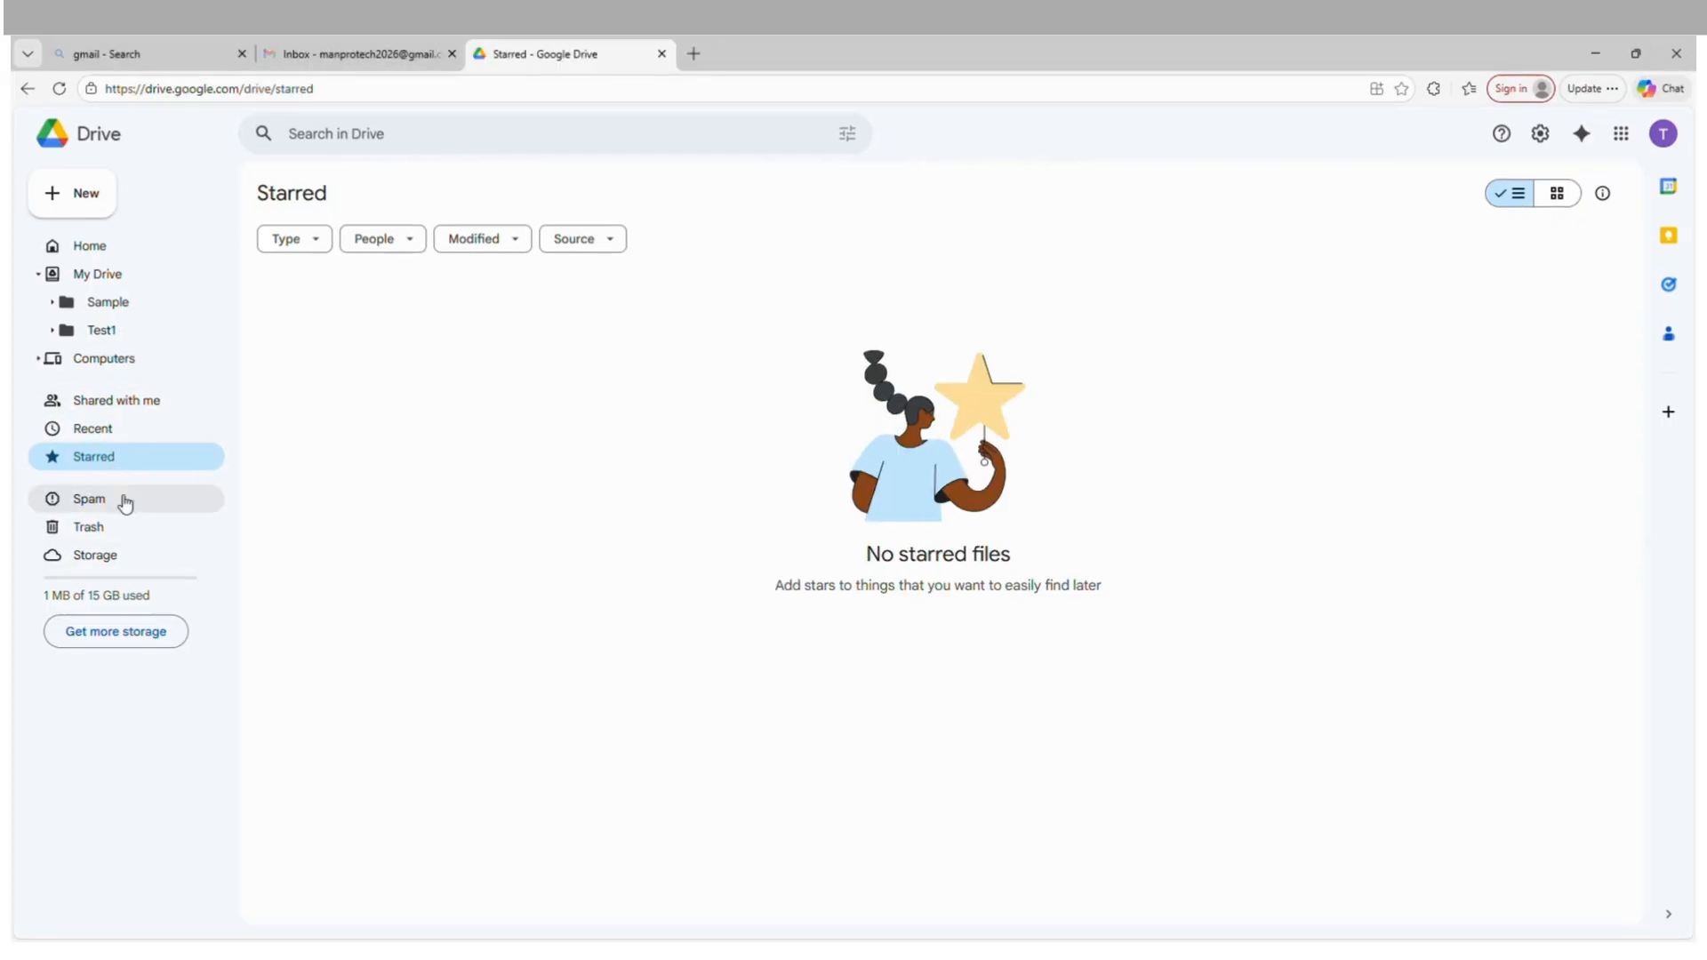
{"action": "left_click", "coordinate": [126, 502]}
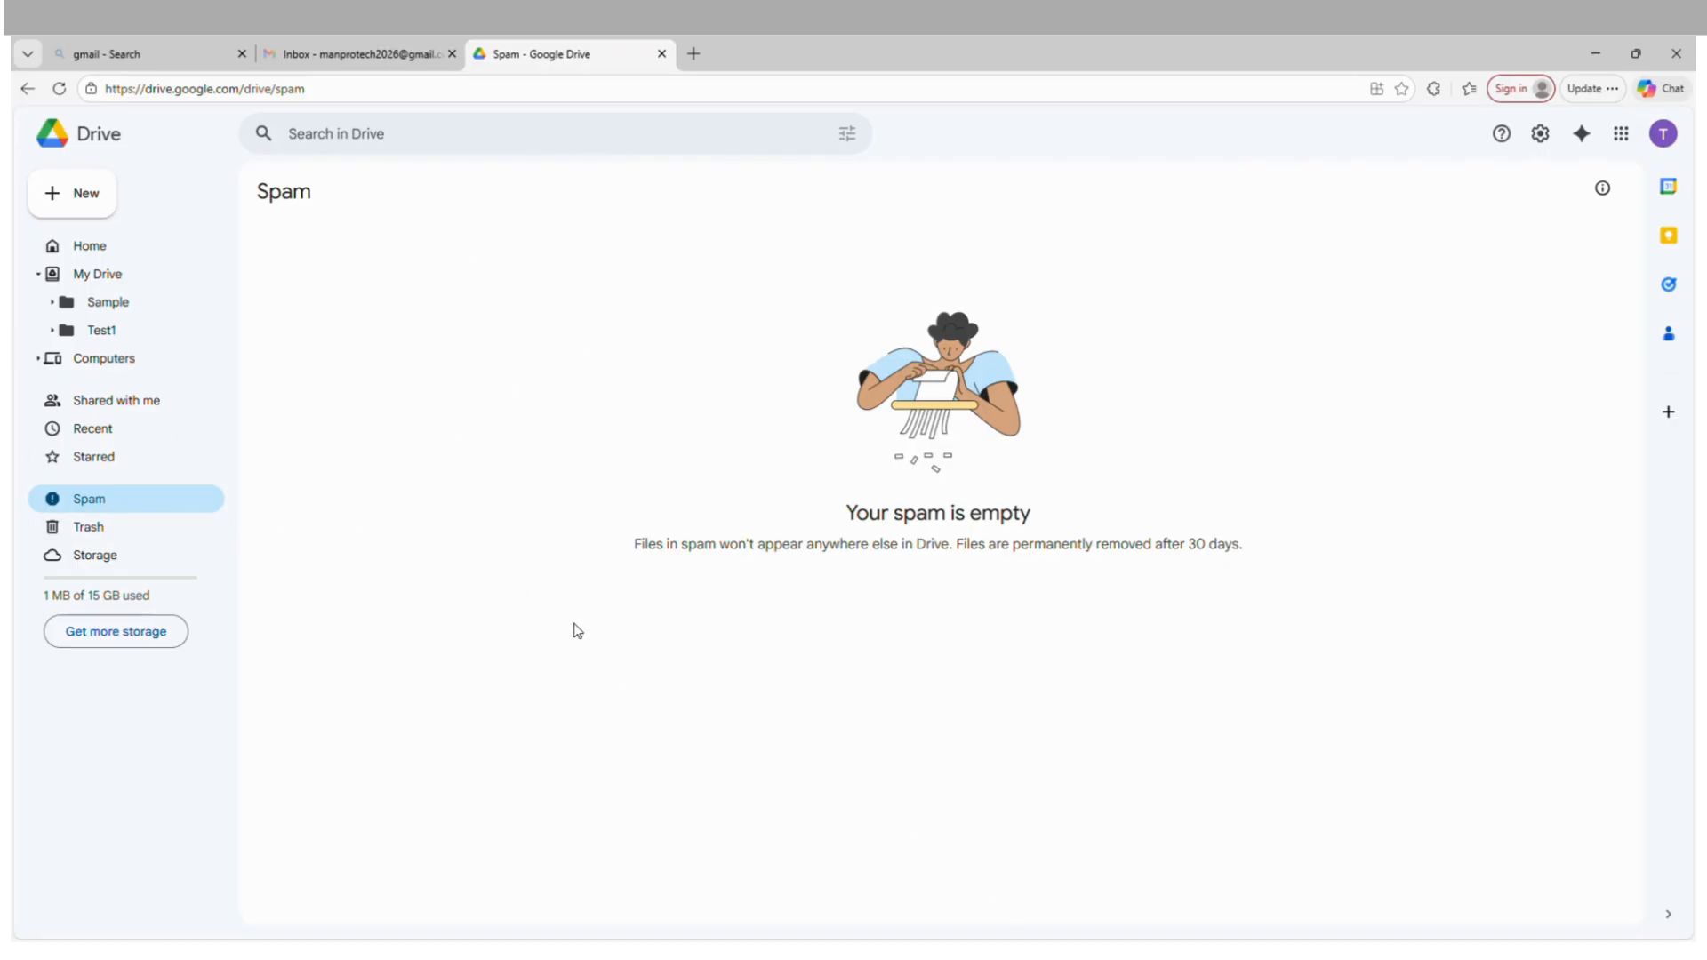
Examine the trashed items and the actions offered for the sample2 folder, and review the storage usage breakdown.
{"action": "left_click", "coordinate": [89, 529]}
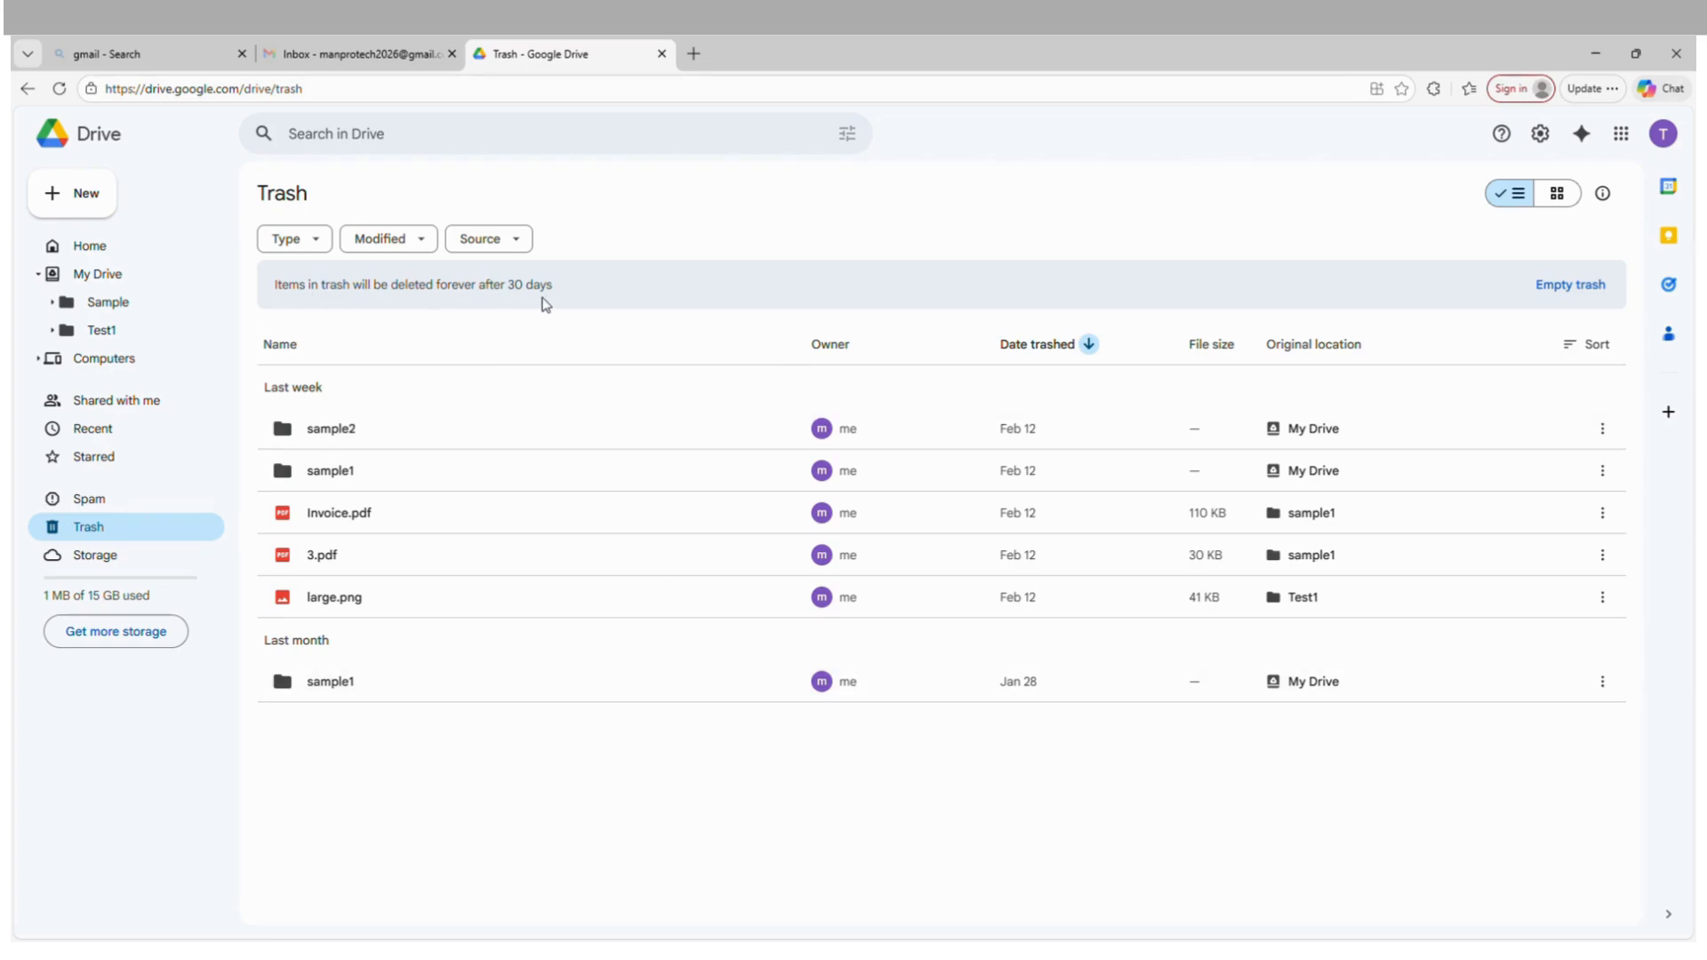
{"action": "right_click", "coordinate": [668, 440]}
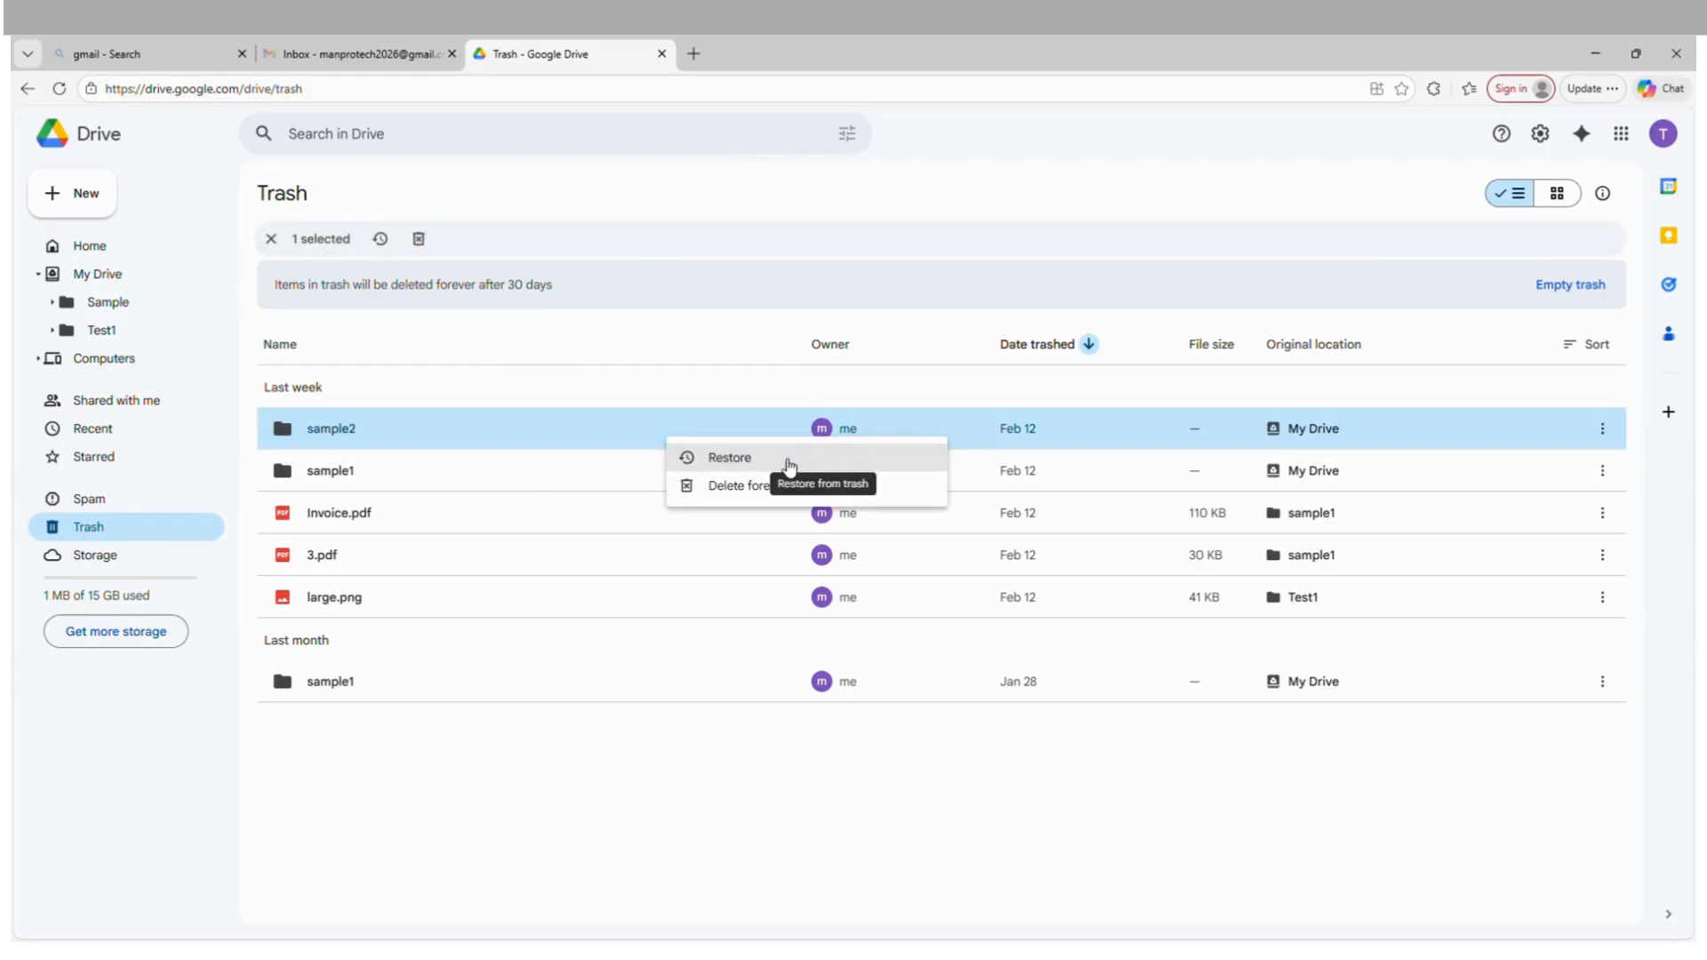
{"action": "left_click", "coordinate": [514, 854]}
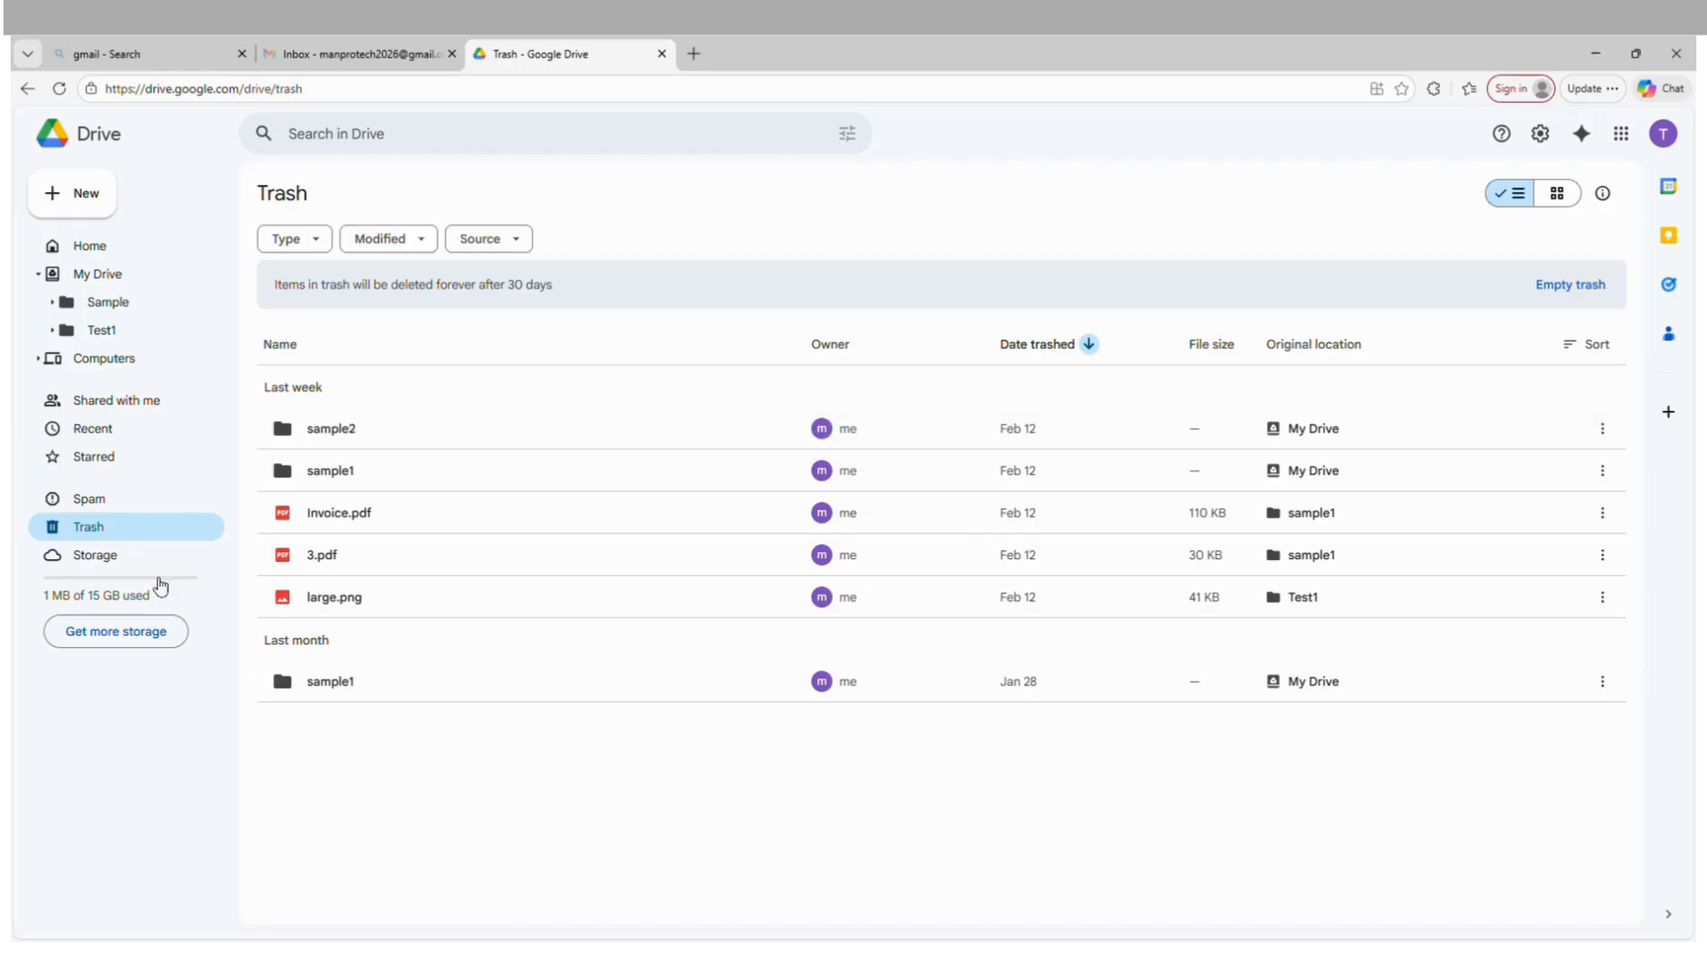
{"action": "left_click", "coordinate": [97, 556]}
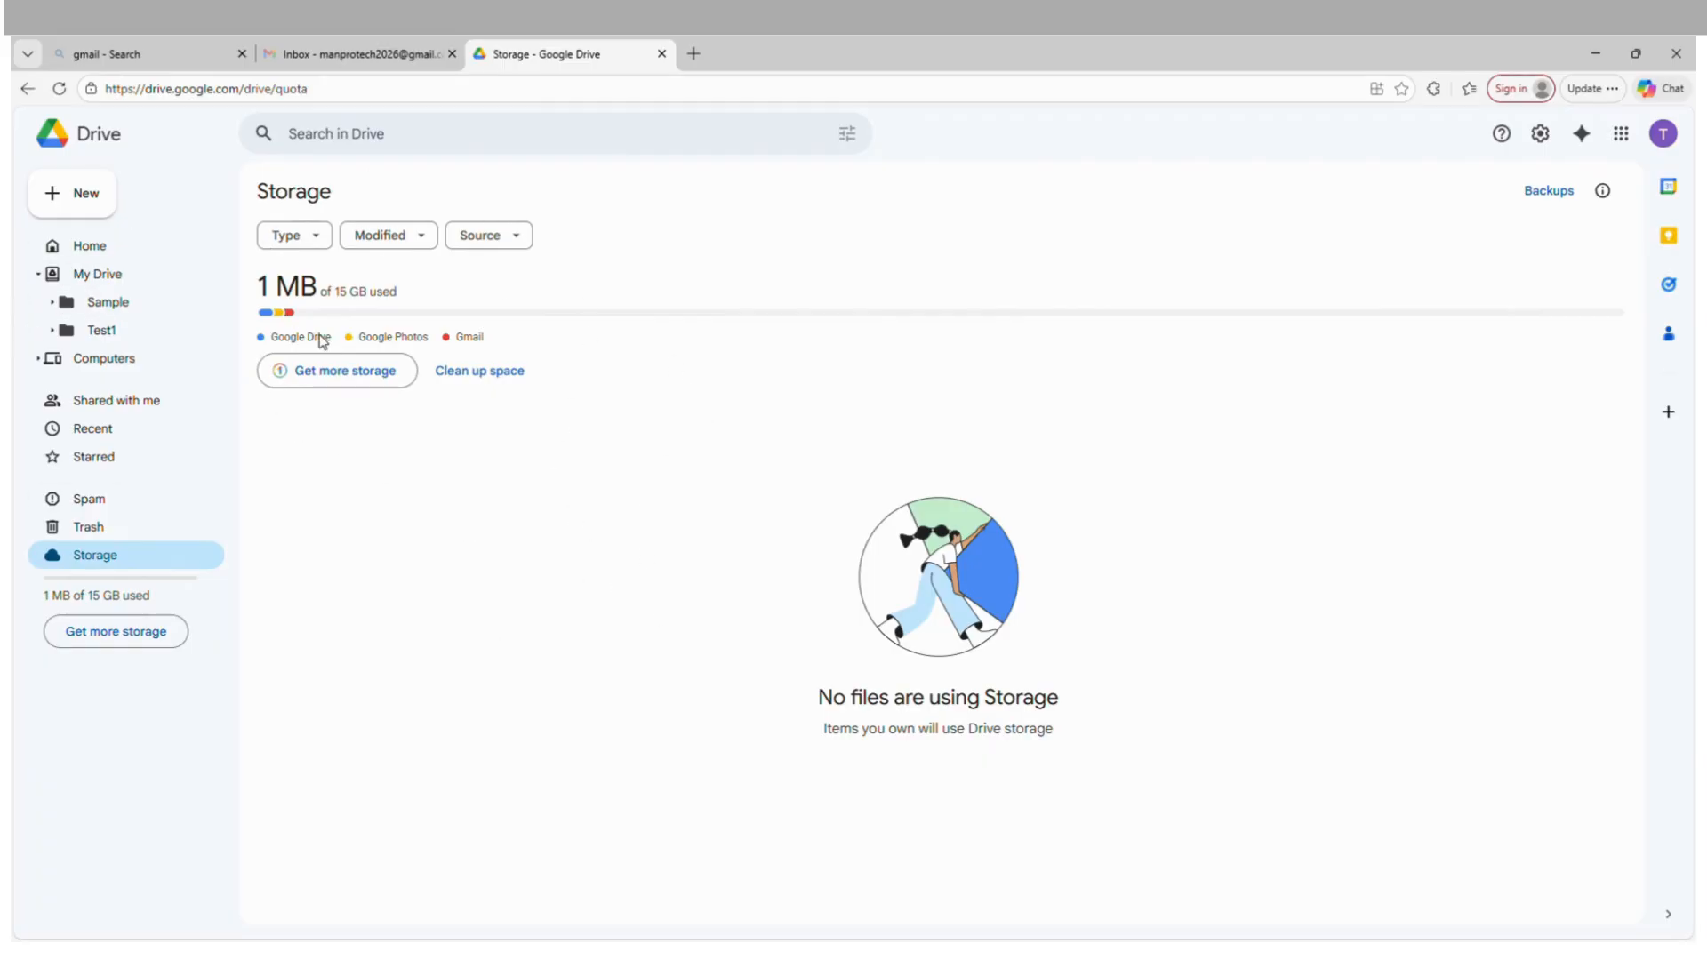
{"action": "mouse_move", "coordinate": [267, 315]}
Create a new folder named Demofolder-001 in My Drive.
{"action": "left_click", "coordinate": [84, 193]}
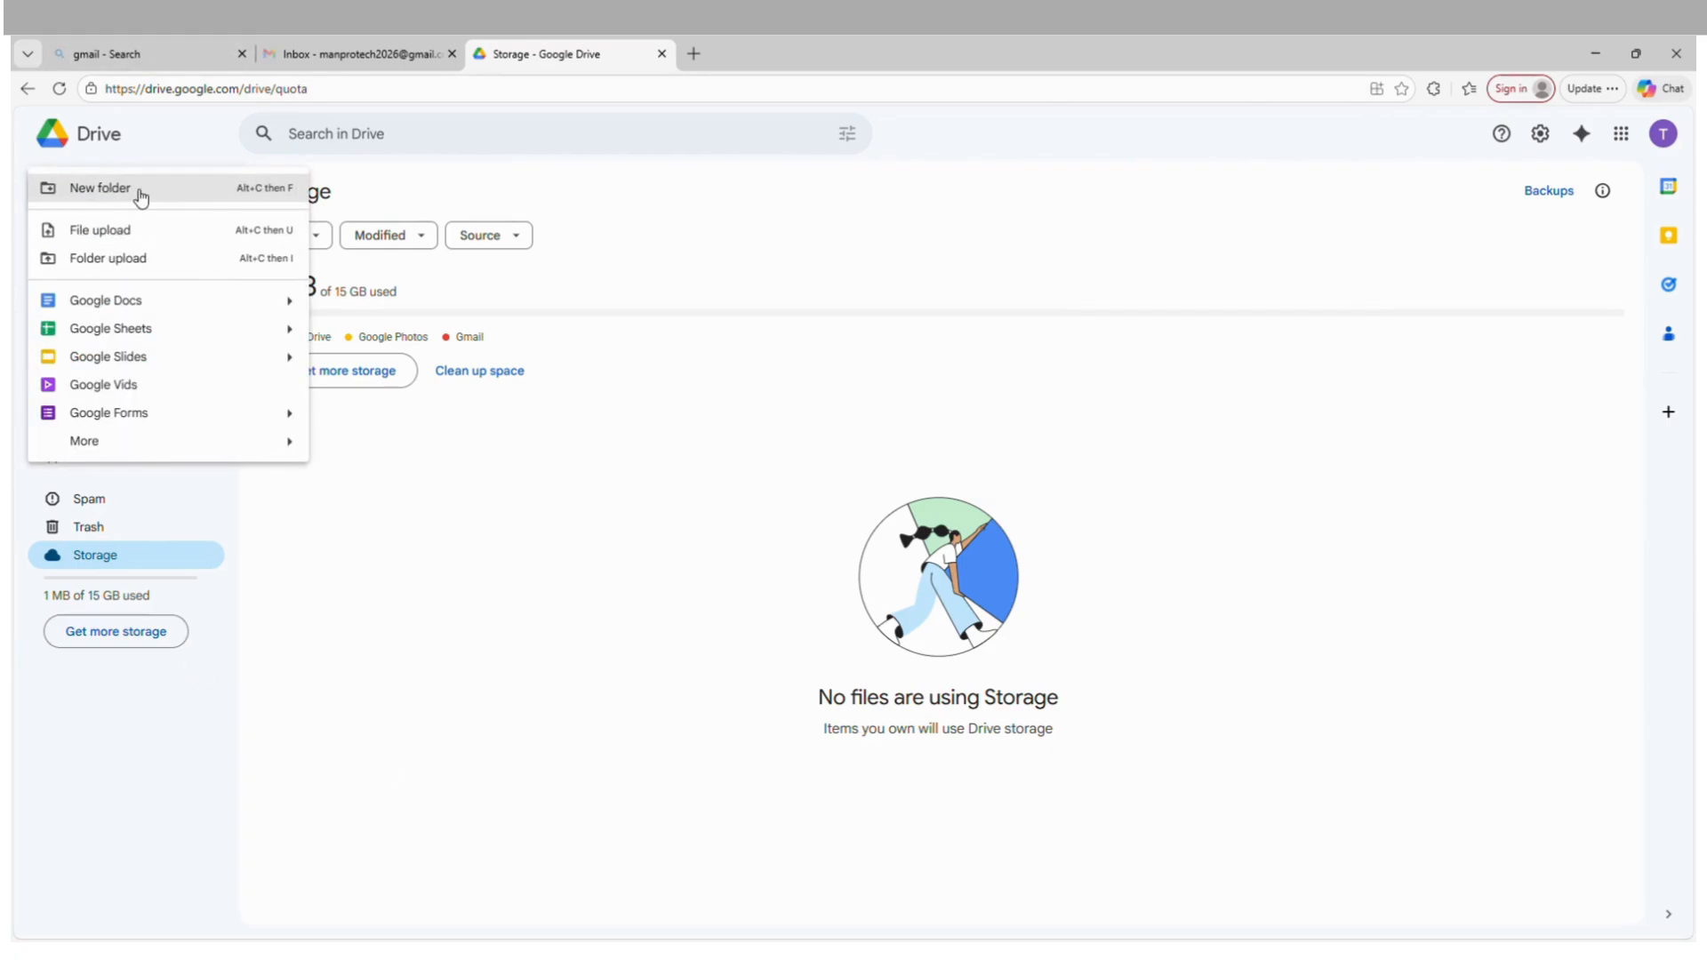
{"action": "left_click", "coordinate": [141, 194]}
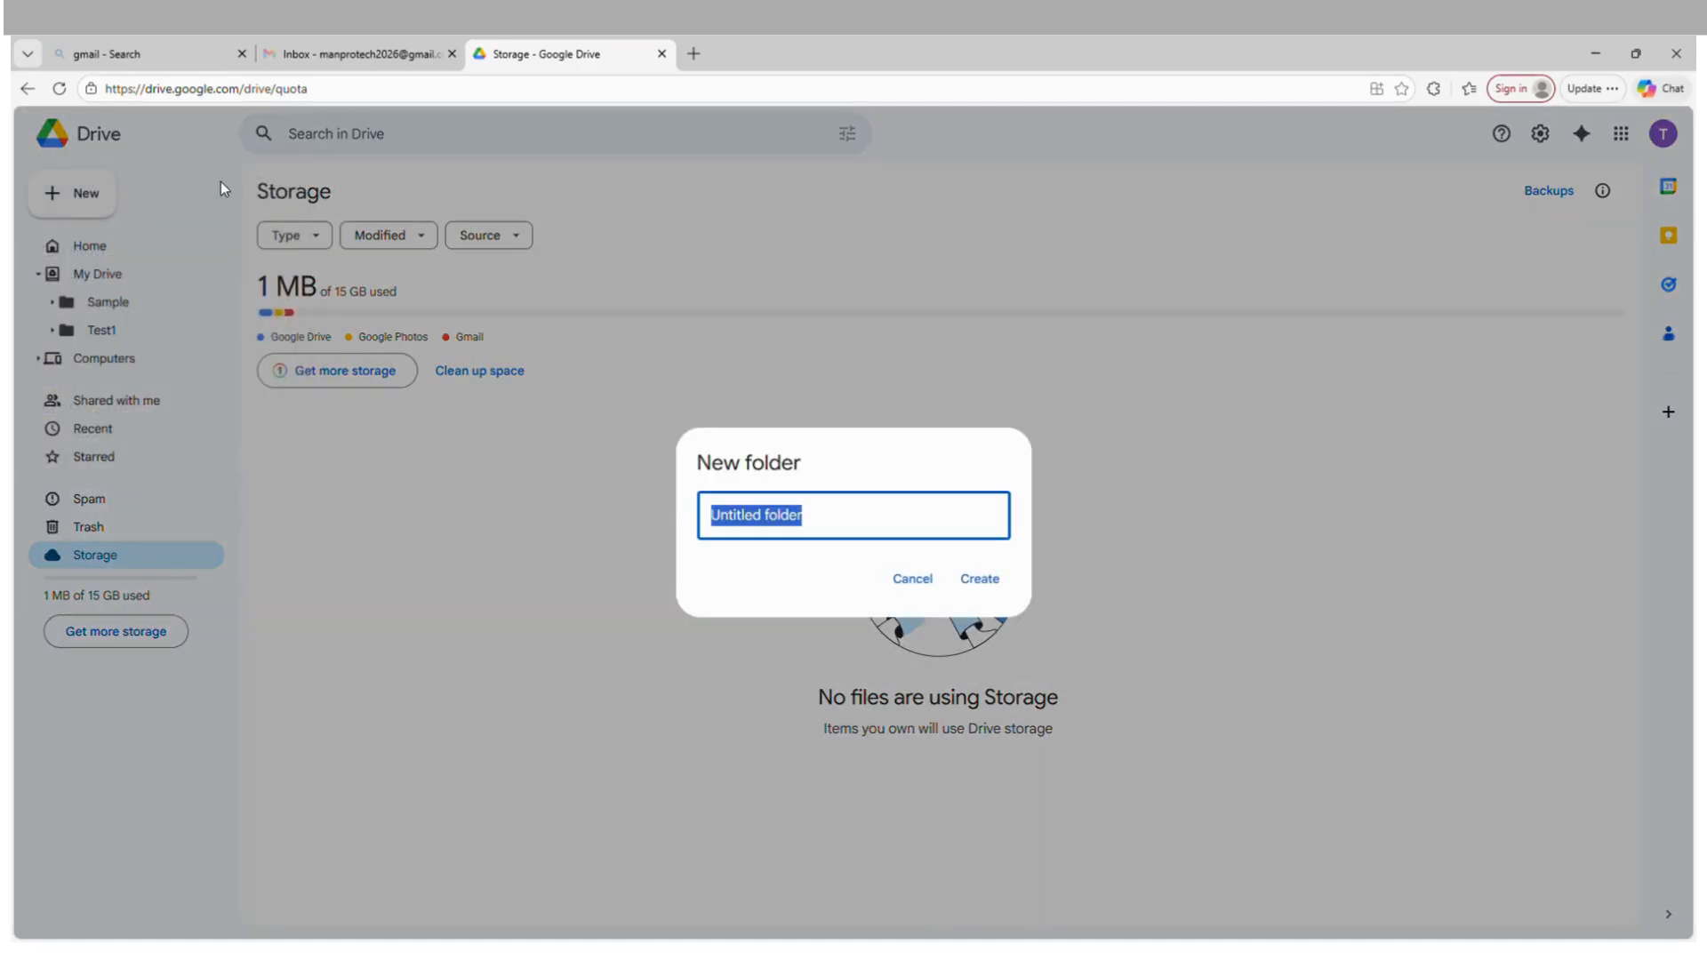
{"action": "type", "text": "Demofolde"}
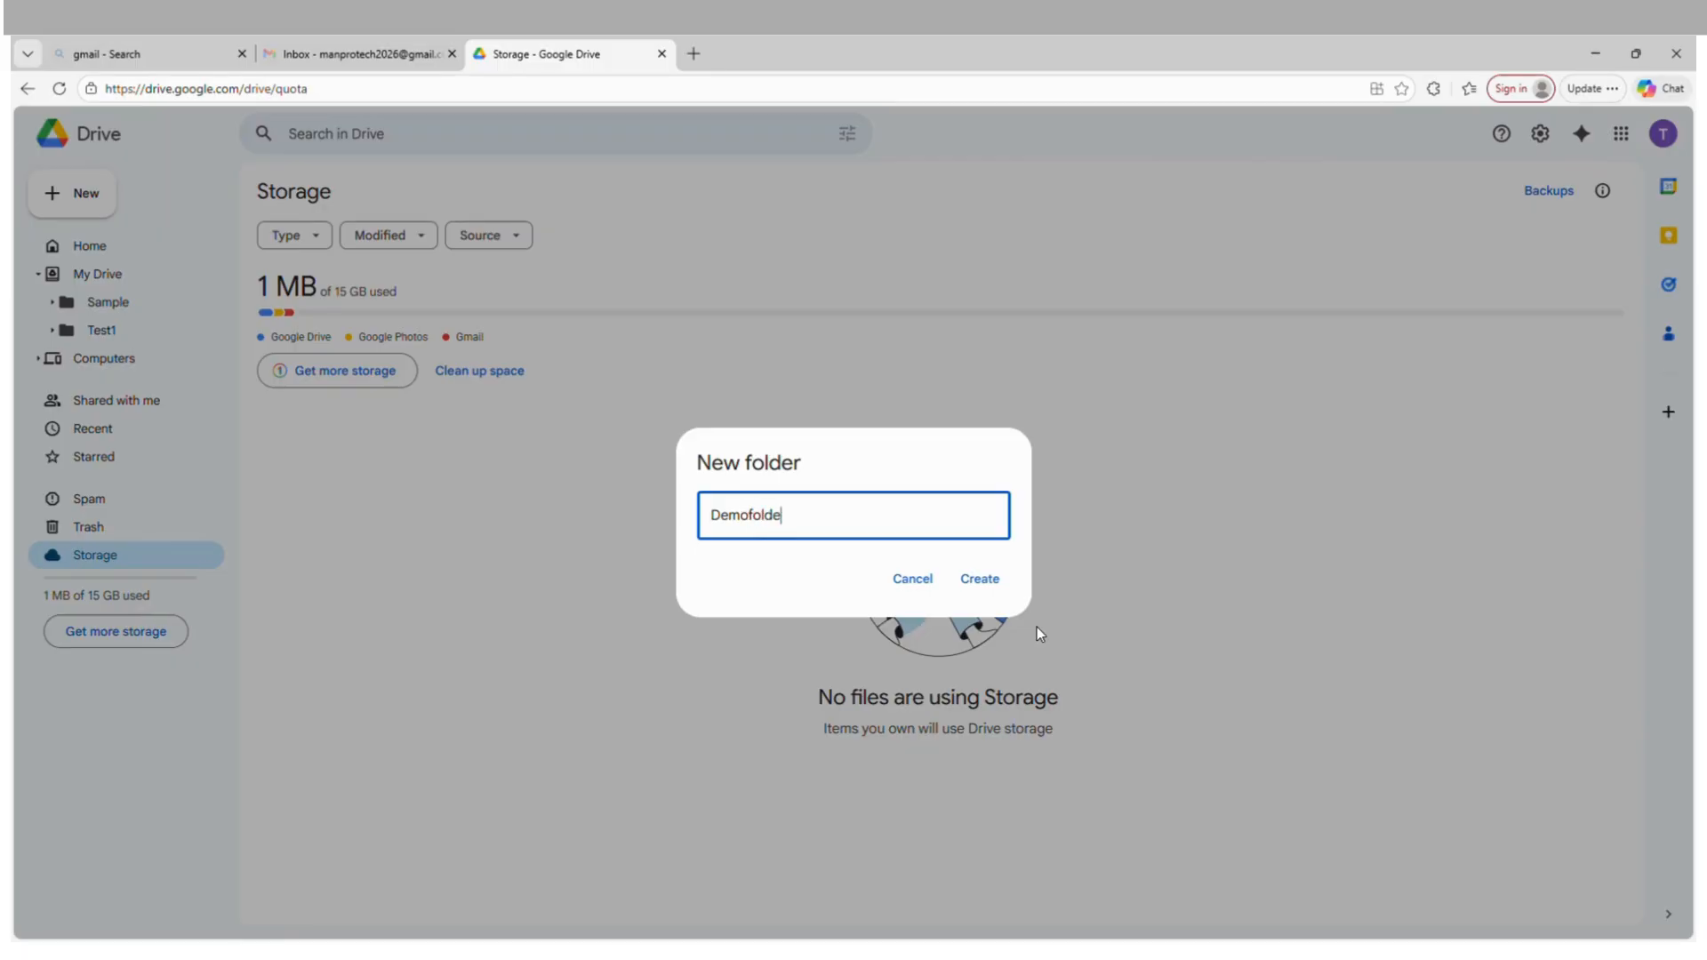
{"action": "type", "text": "r-001"}
{"action": "left_click", "coordinate": [981, 581]}
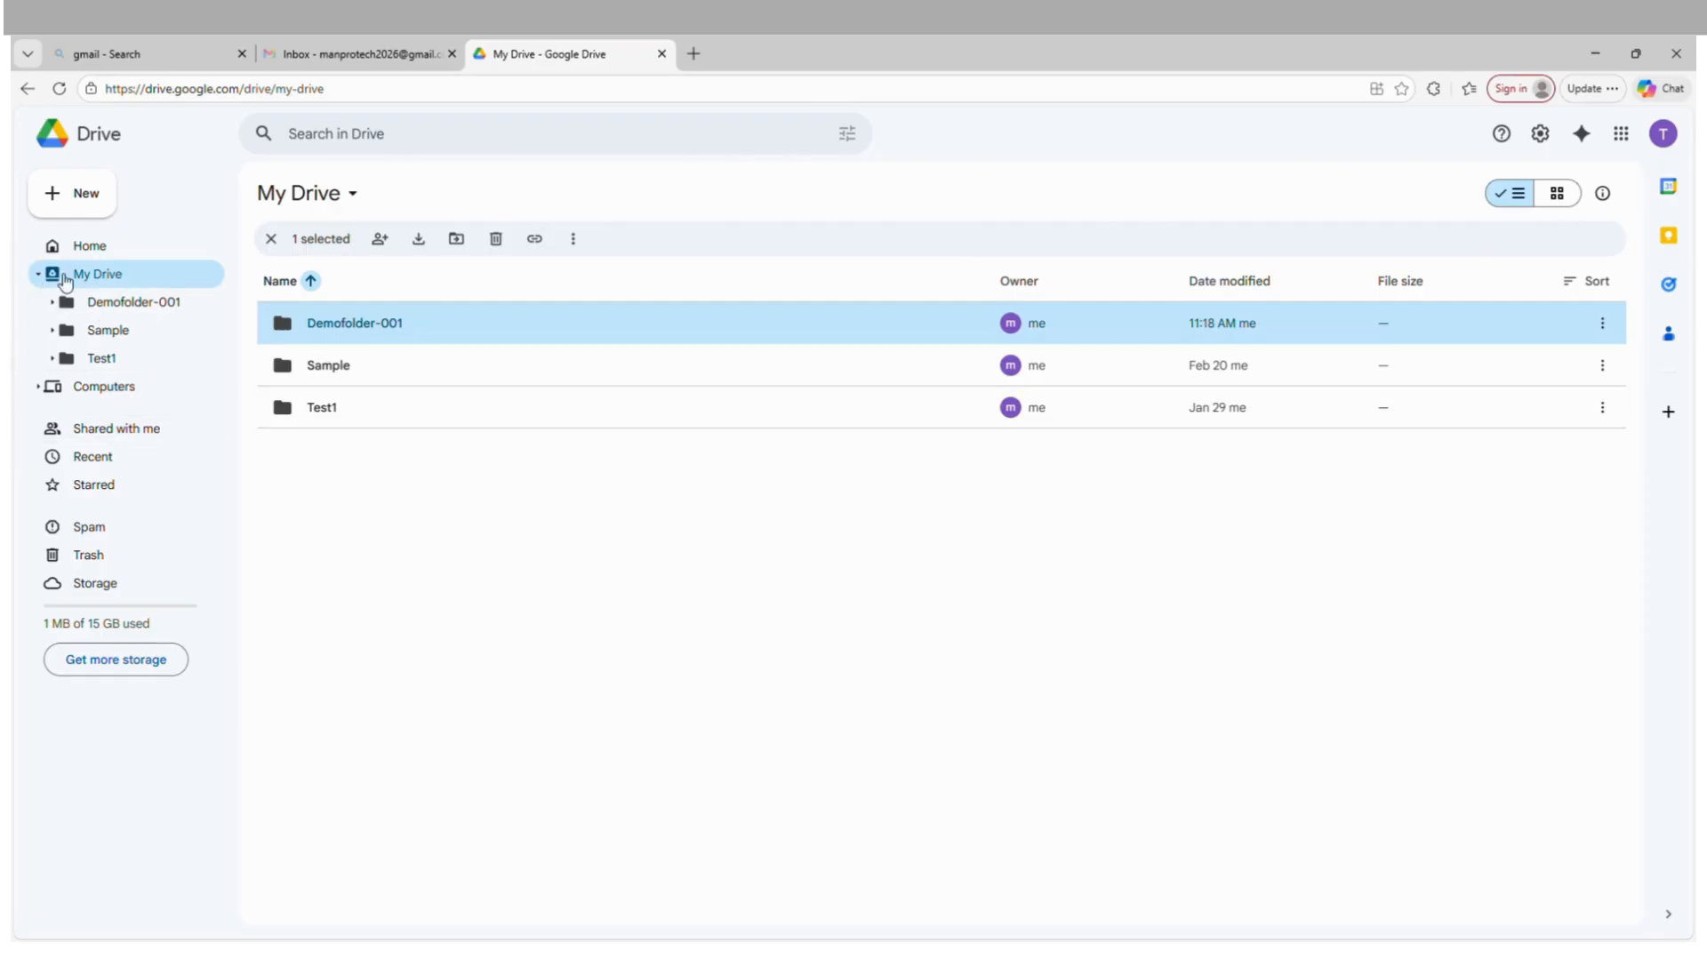
{"action": "left_click", "coordinate": [445, 533]}
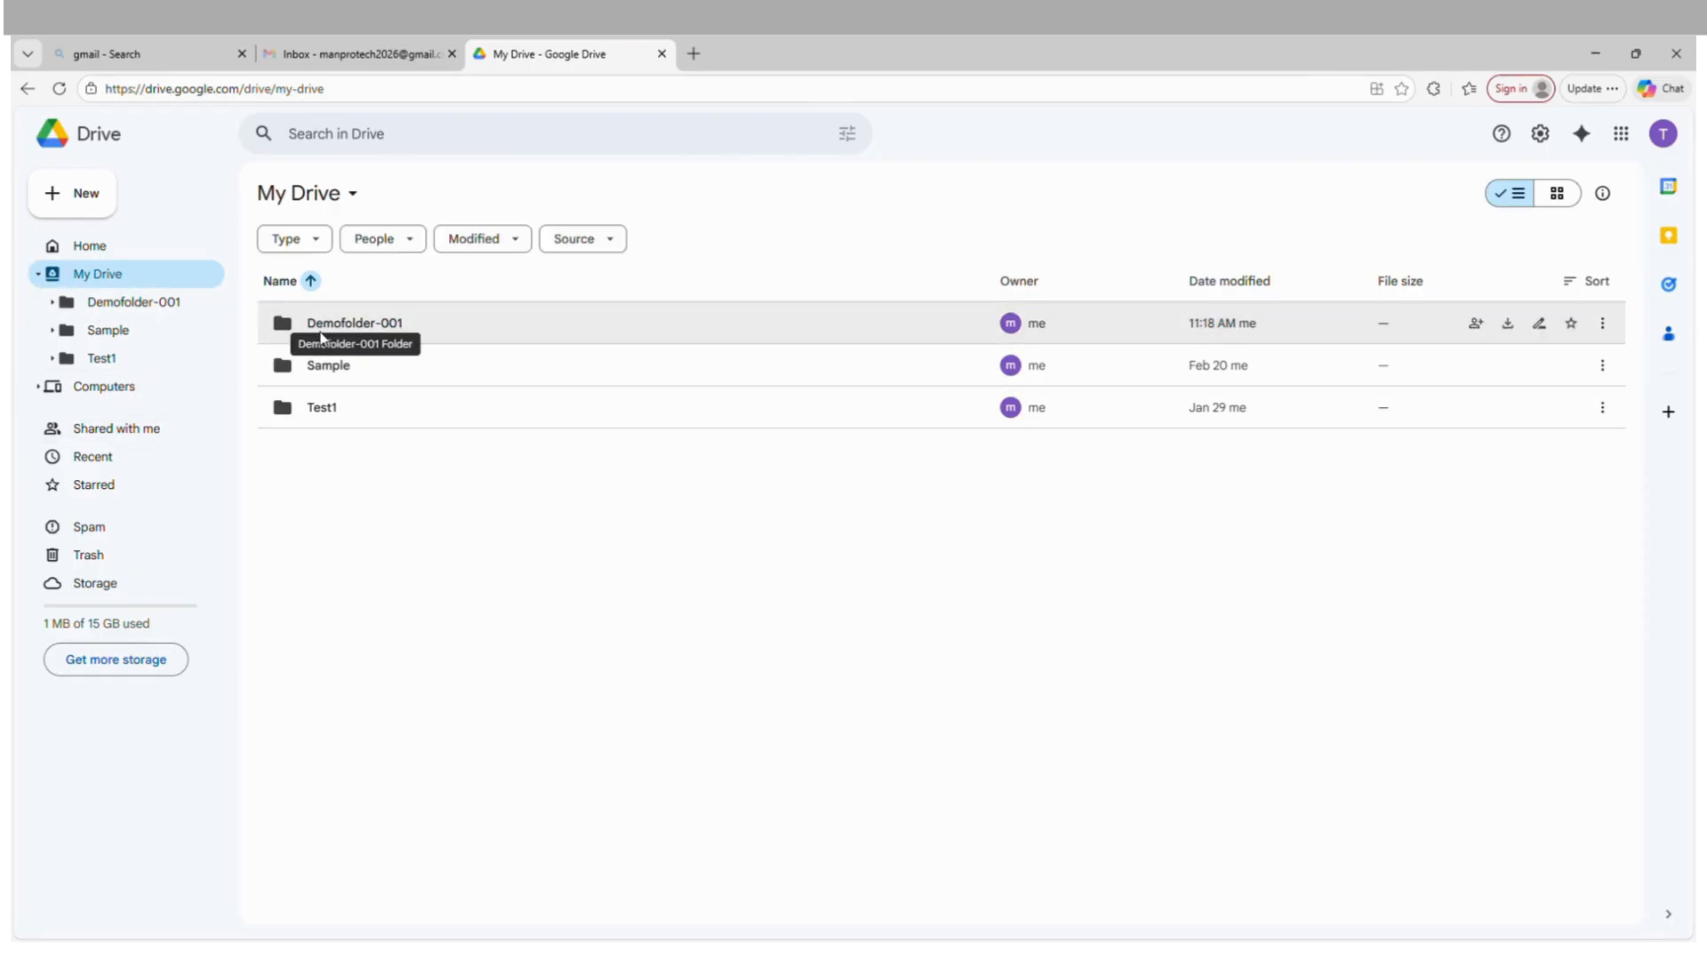
Create a blank Google Docs document in My Drive, title it "test" and enter the text "Test - 2".
{"action": "left_click", "coordinate": [64, 192]}
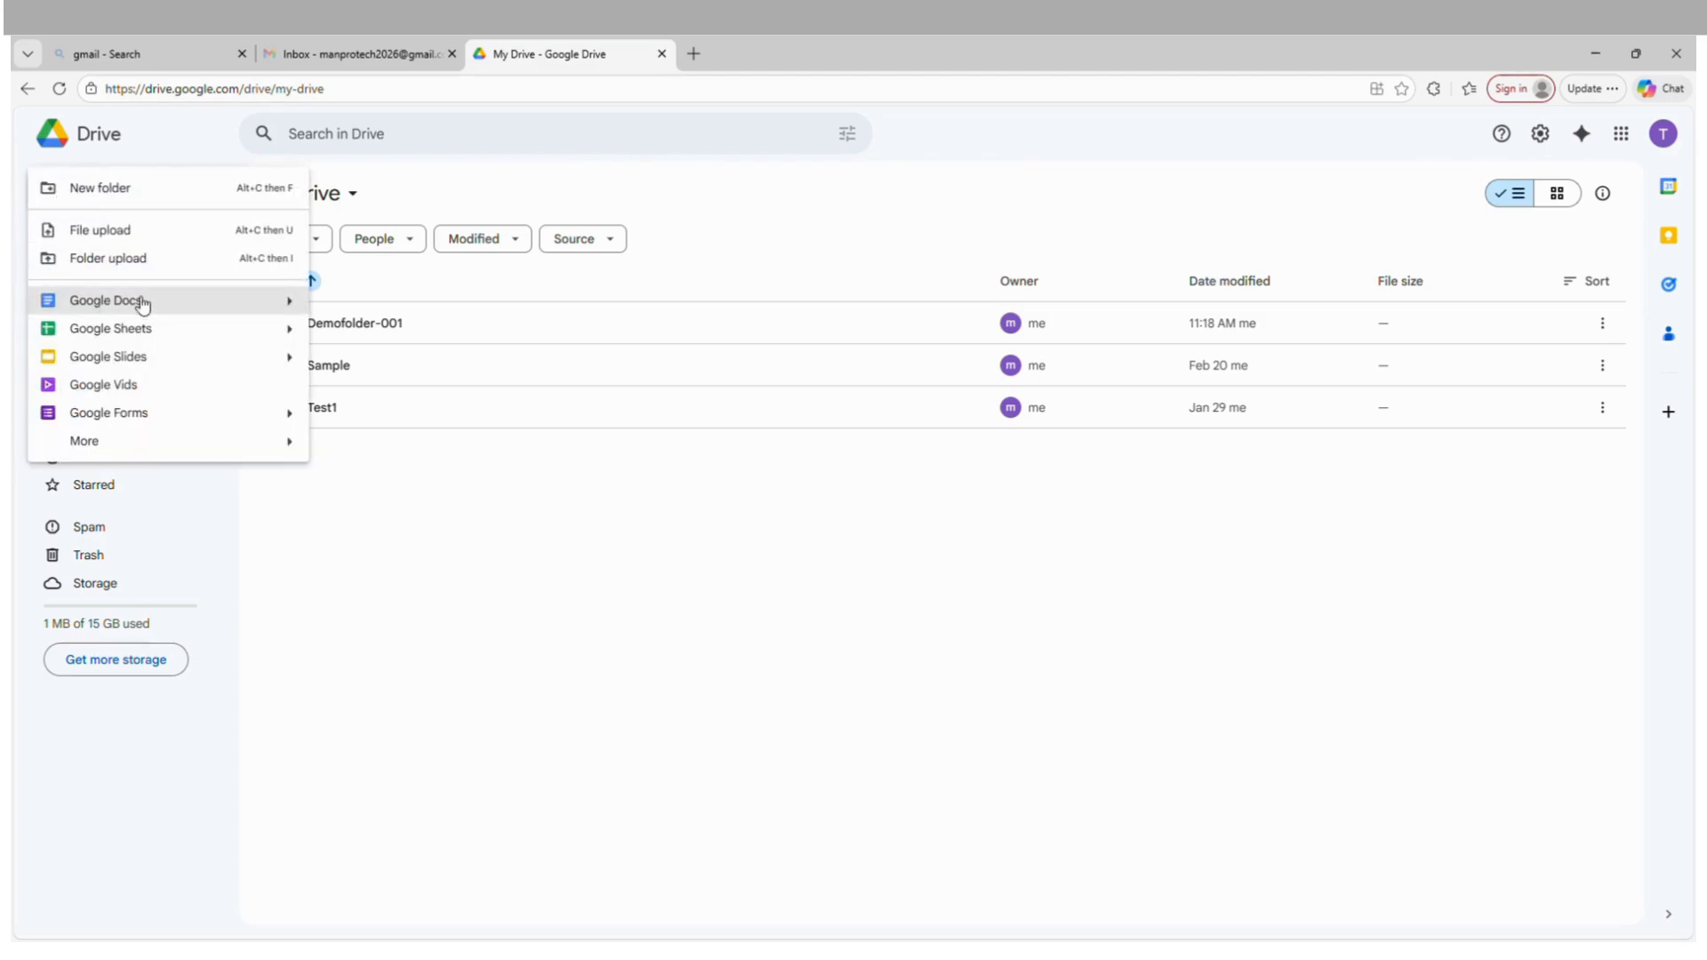
{"action": "mouse_move", "coordinate": [134, 307]}
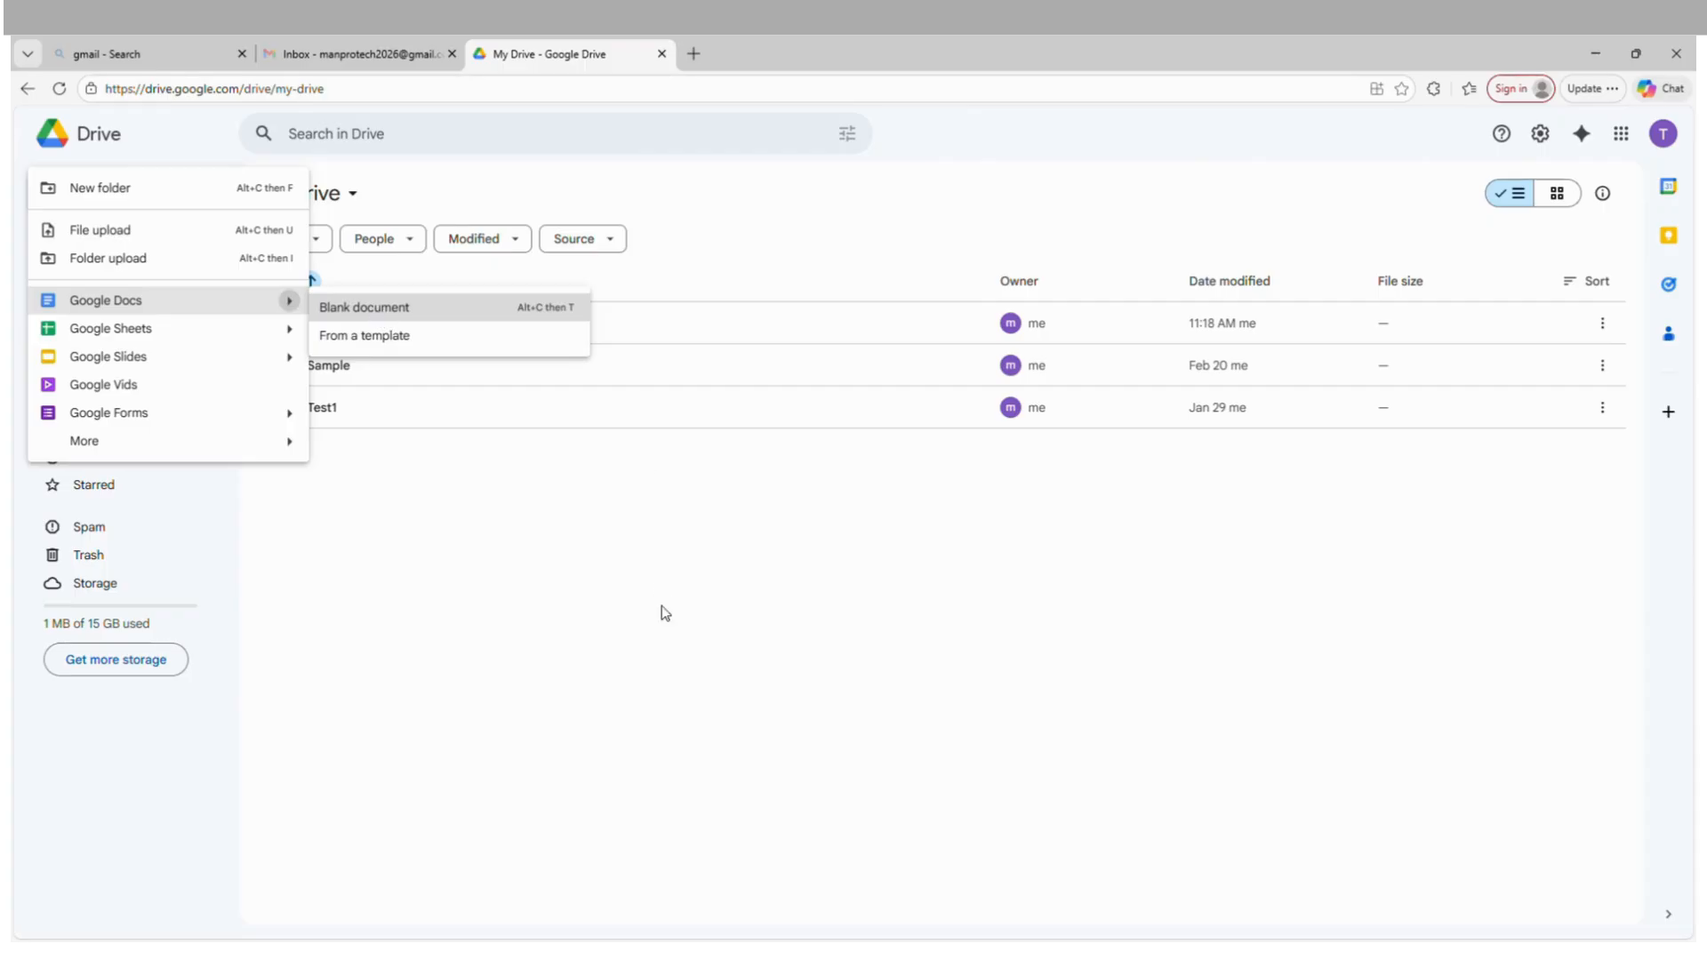
{"action": "left_click", "coordinate": [363, 309]}
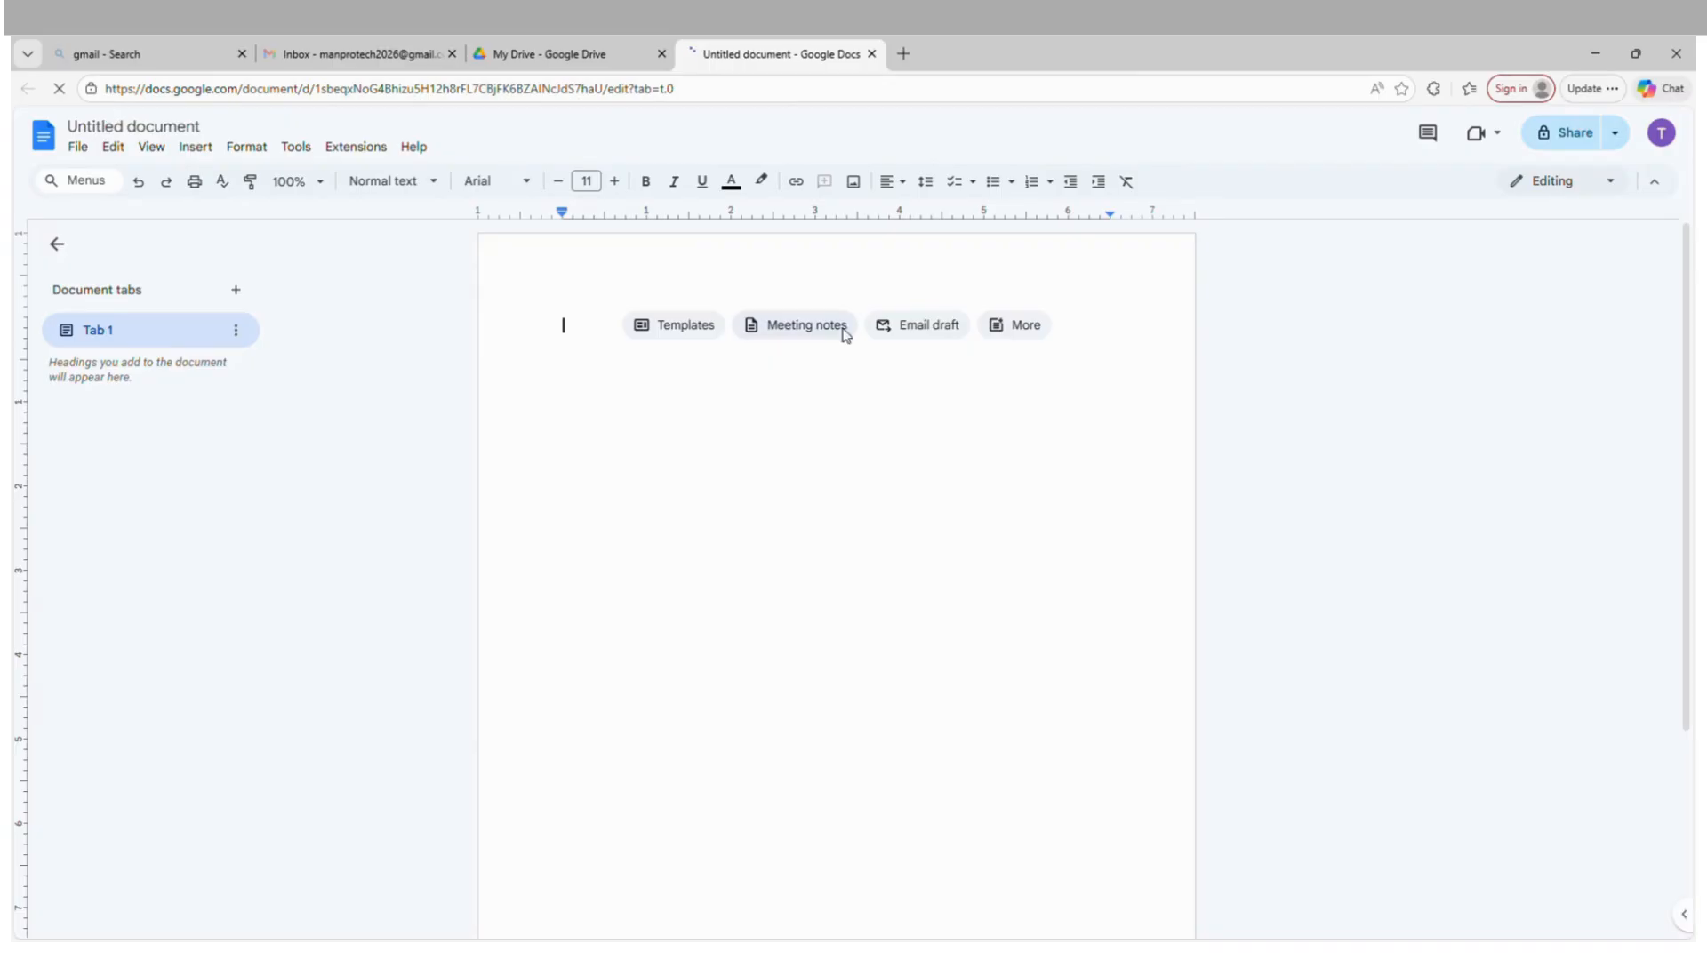
{"action": "type", "text": "test"}
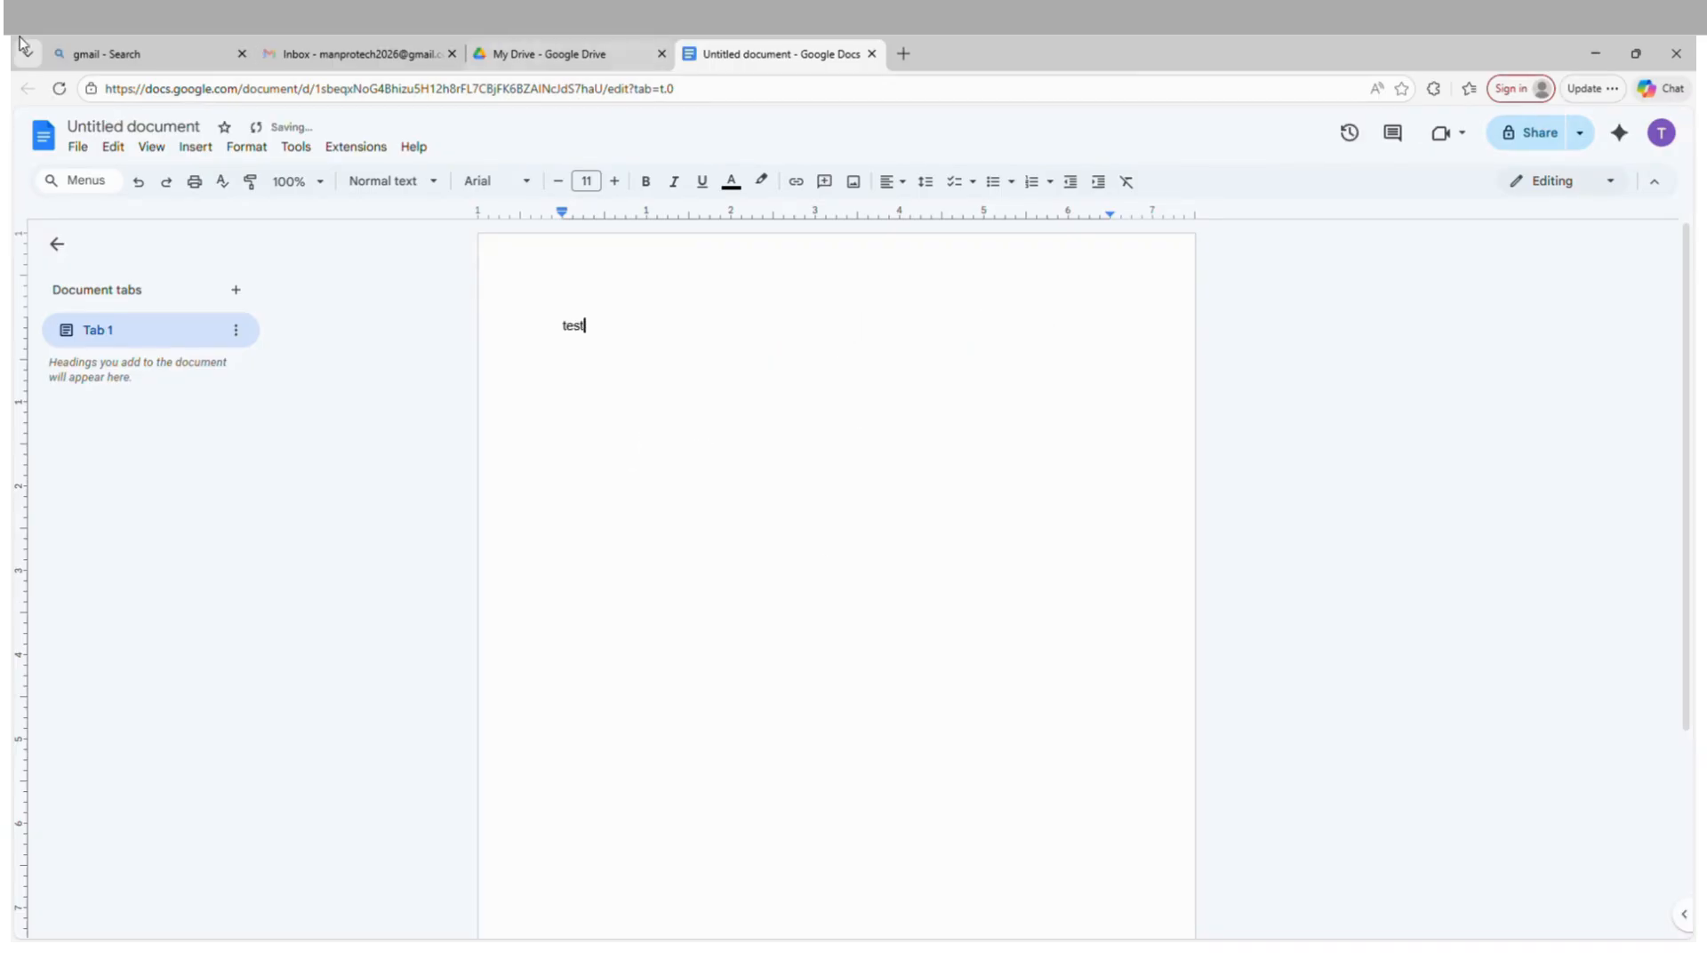
{"action": "left_click", "coordinate": [138, 129]}
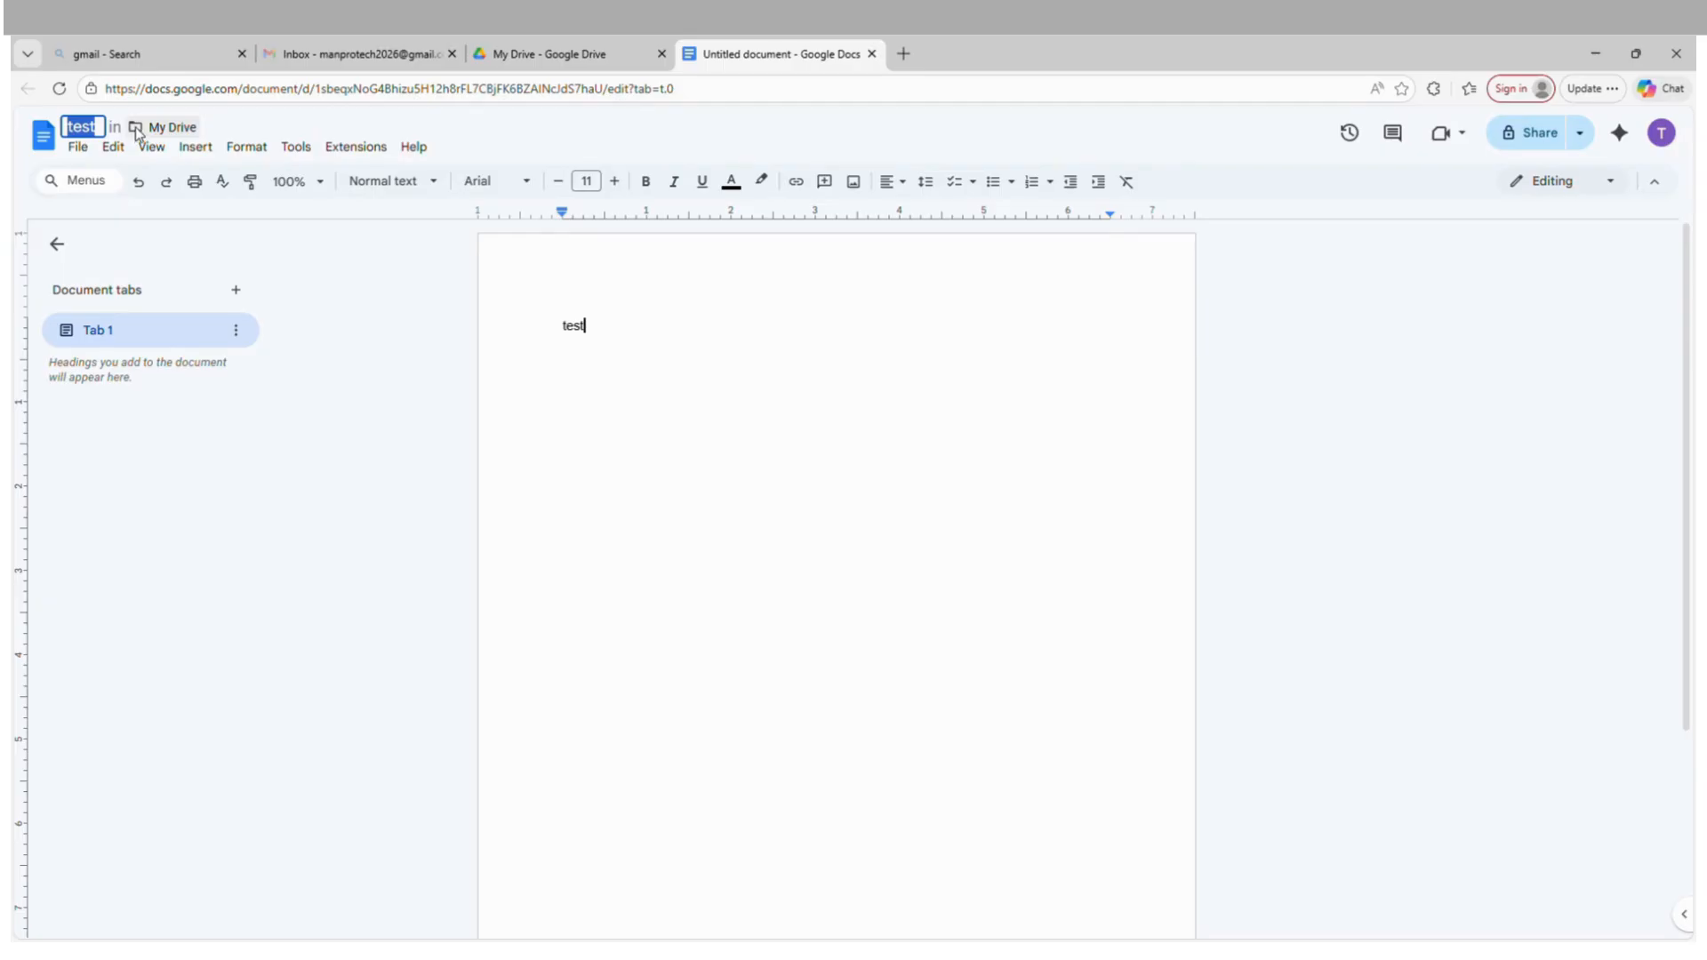
{"action": "left_click", "coordinate": [739, 437]}
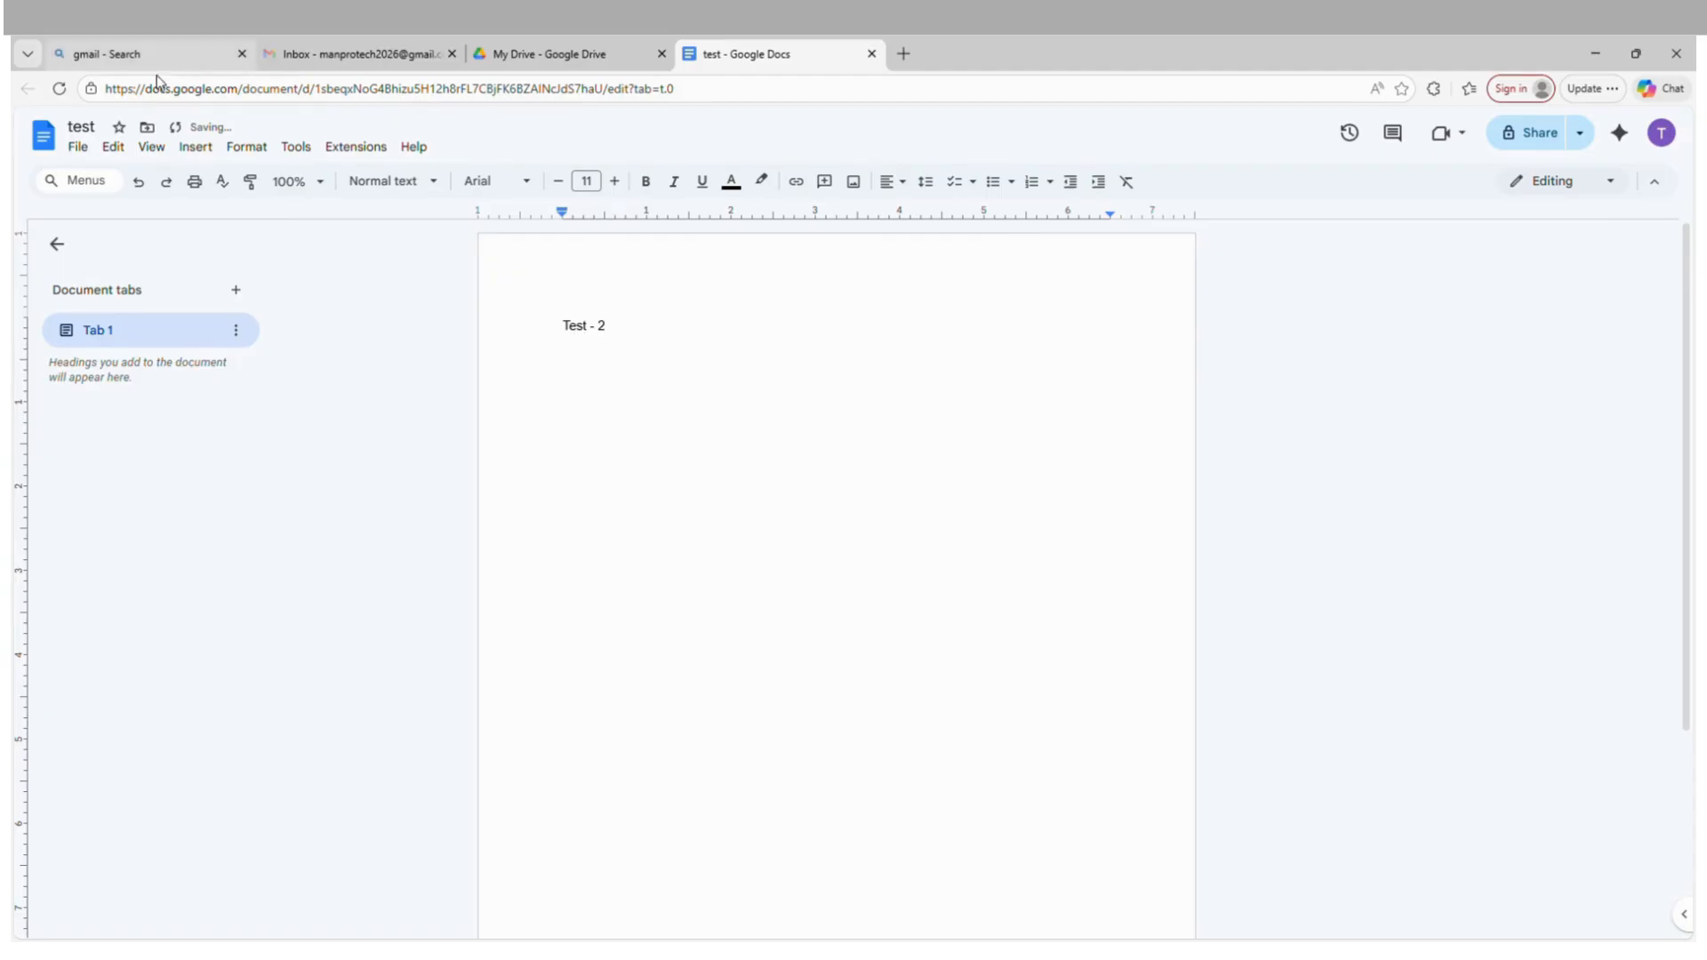
Return to the My Drive listing in Google Drive and open the Demofolder-001 folder.
{"action": "left_click", "coordinate": [537, 50]}
{"action": "mouse_move", "coordinate": [329, 458]}
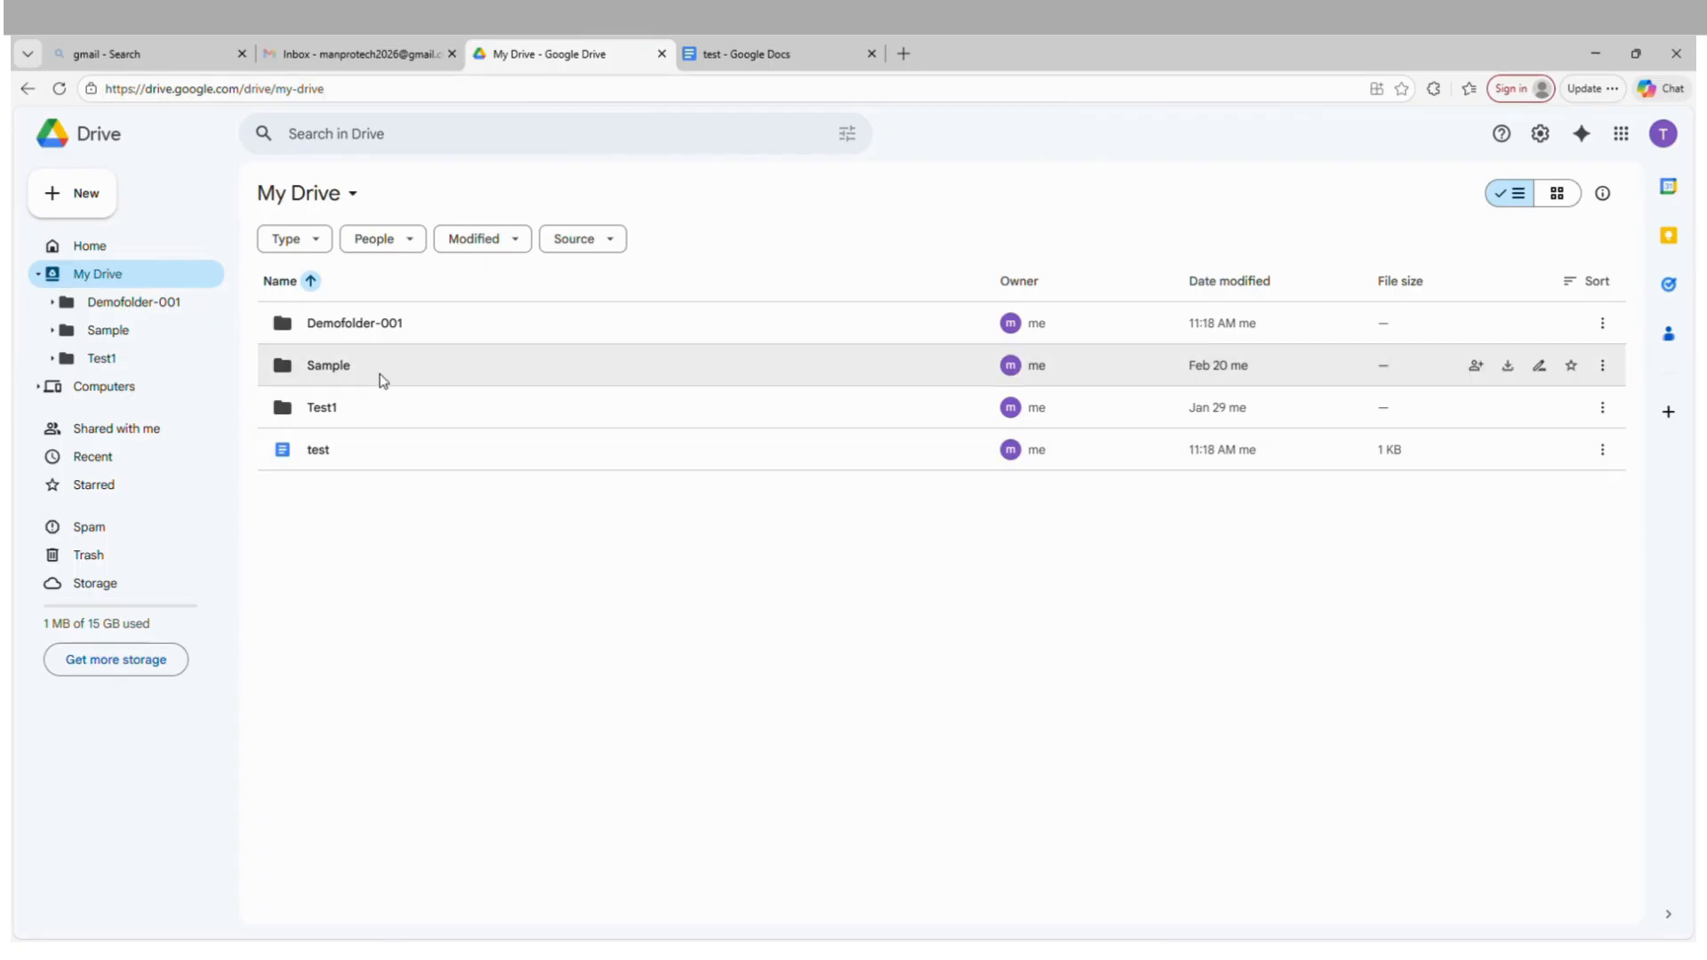
{"action": "double_click", "coordinate": [421, 325]}
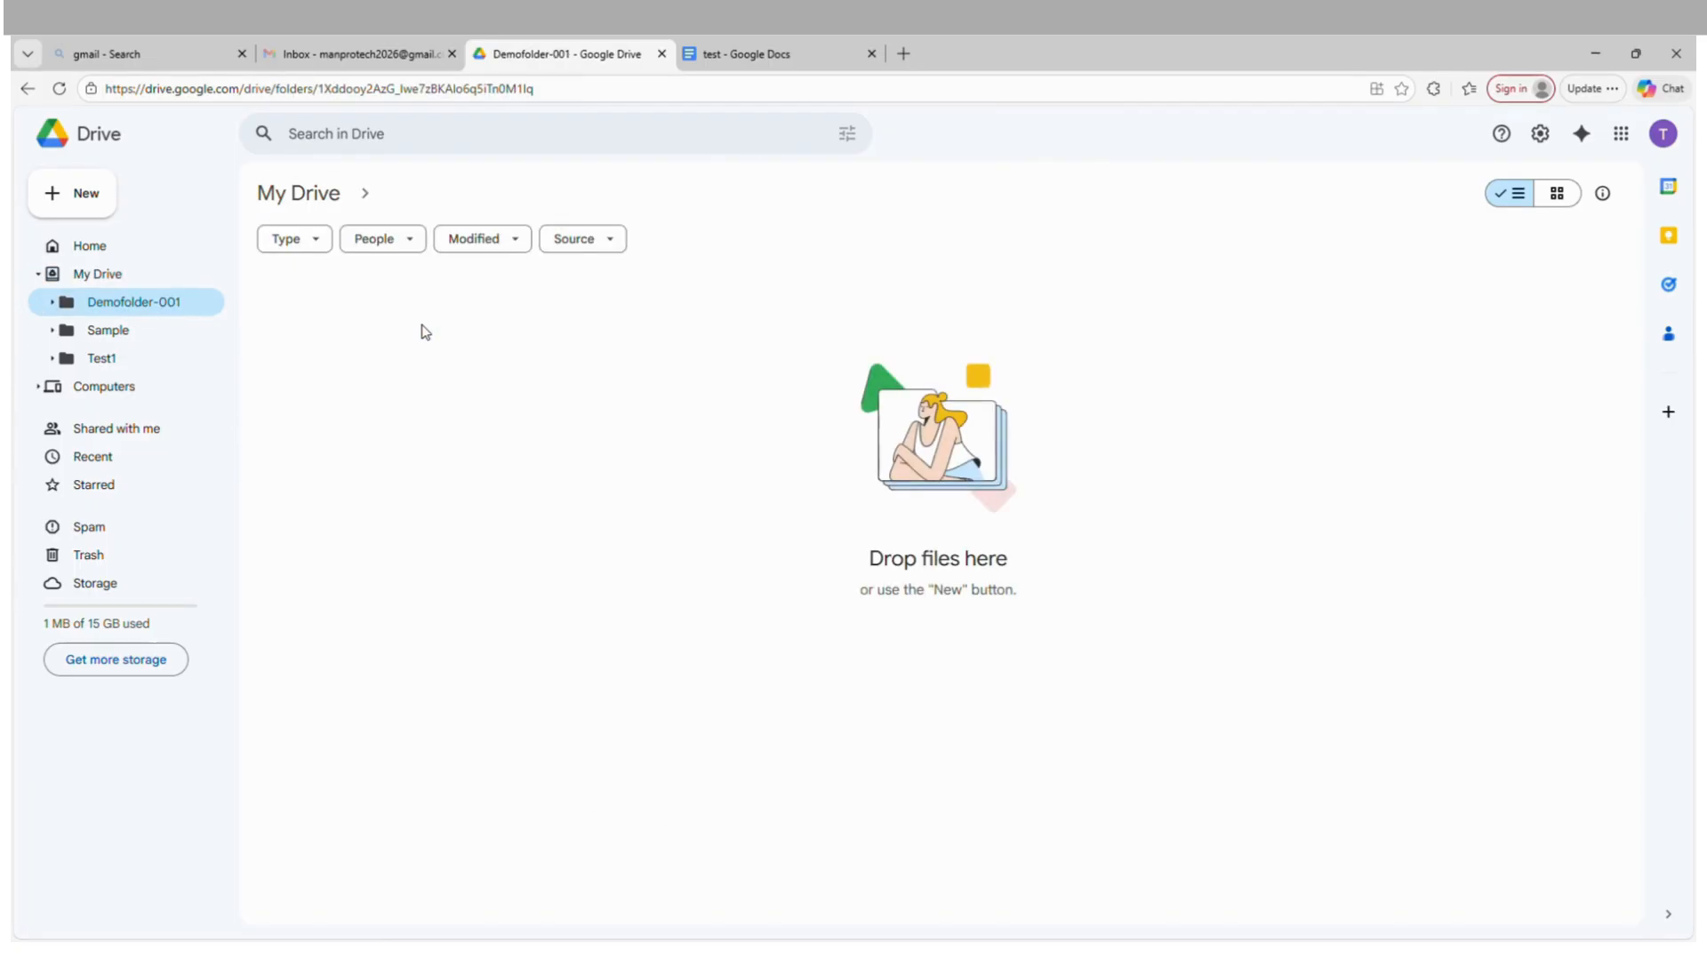
Upload the DemoRose folder from the Desktop into Demofolder-001 and approve uploading its files.
{"action": "right_click", "coordinate": [546, 427]}
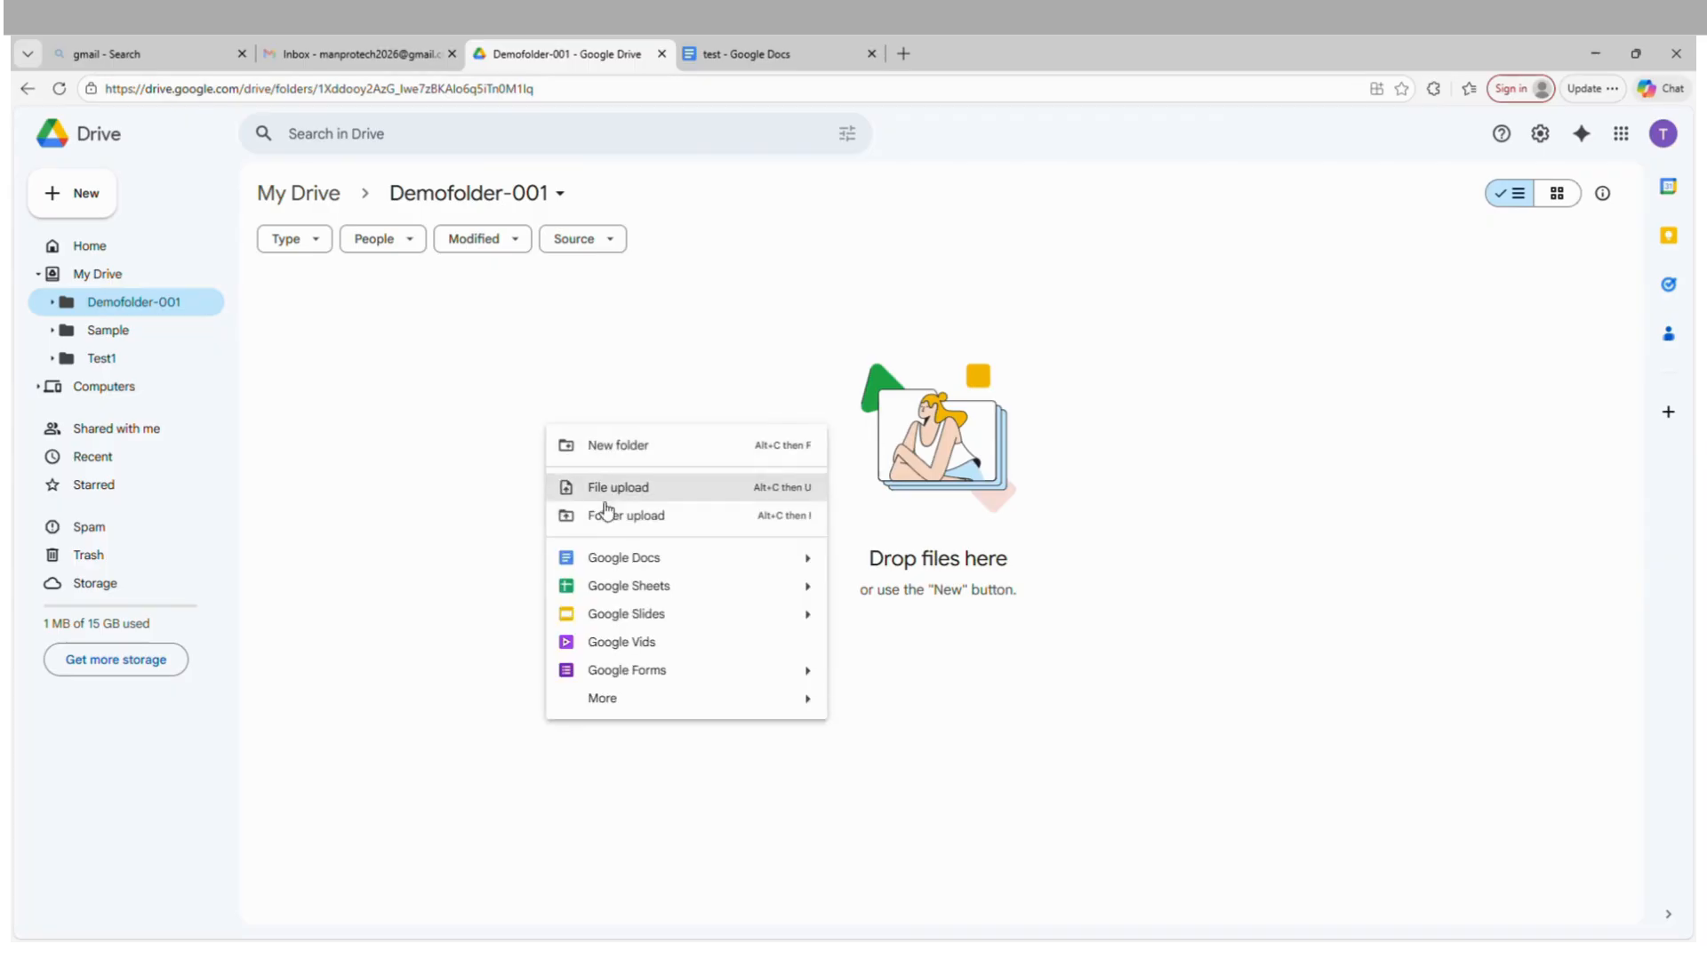
{"action": "left_click", "coordinate": [654, 524]}
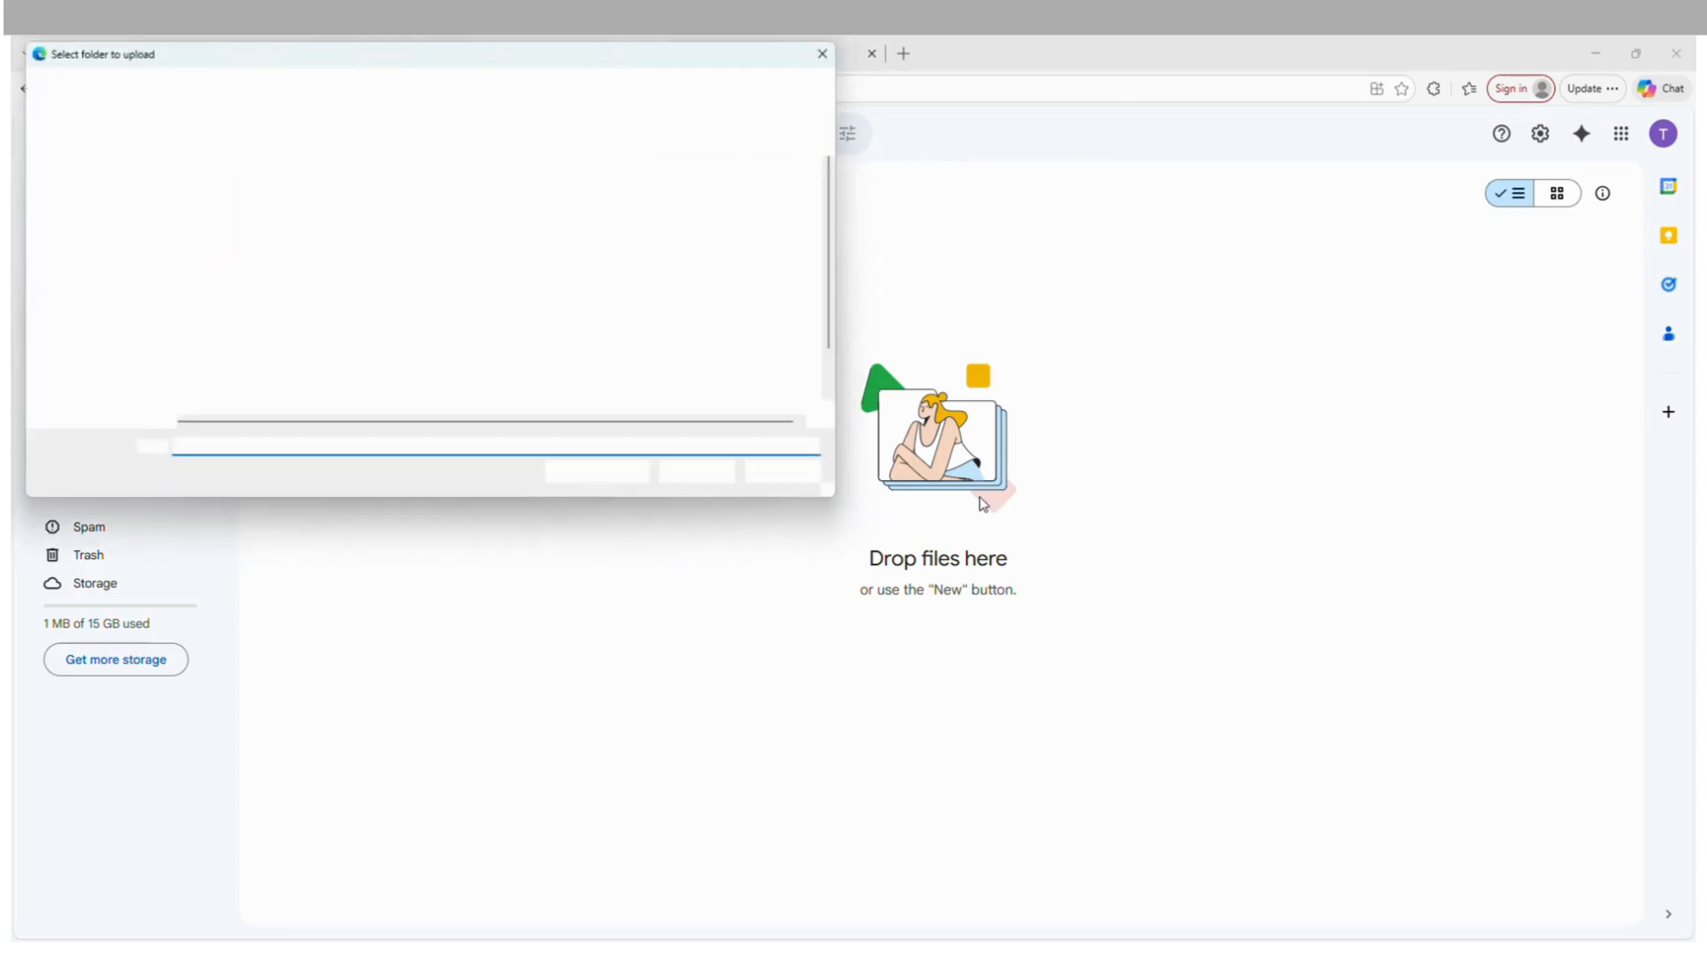
{"action": "left_click", "coordinate": [87, 214]}
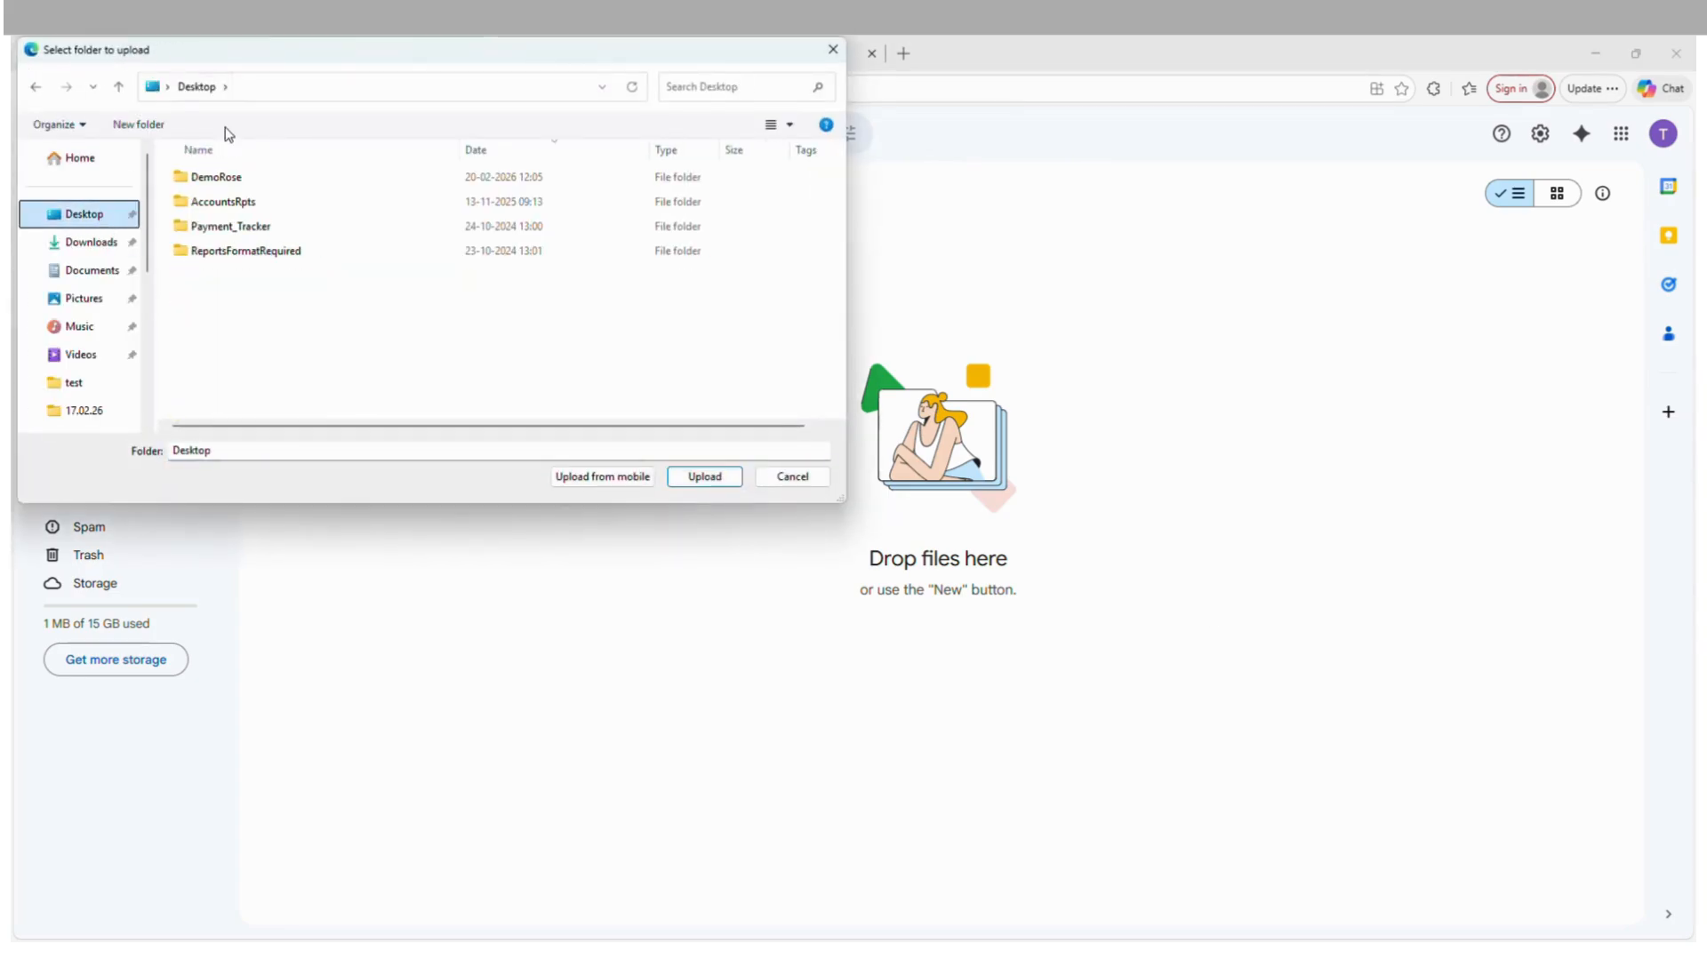
{"action": "left_click", "coordinate": [229, 178]}
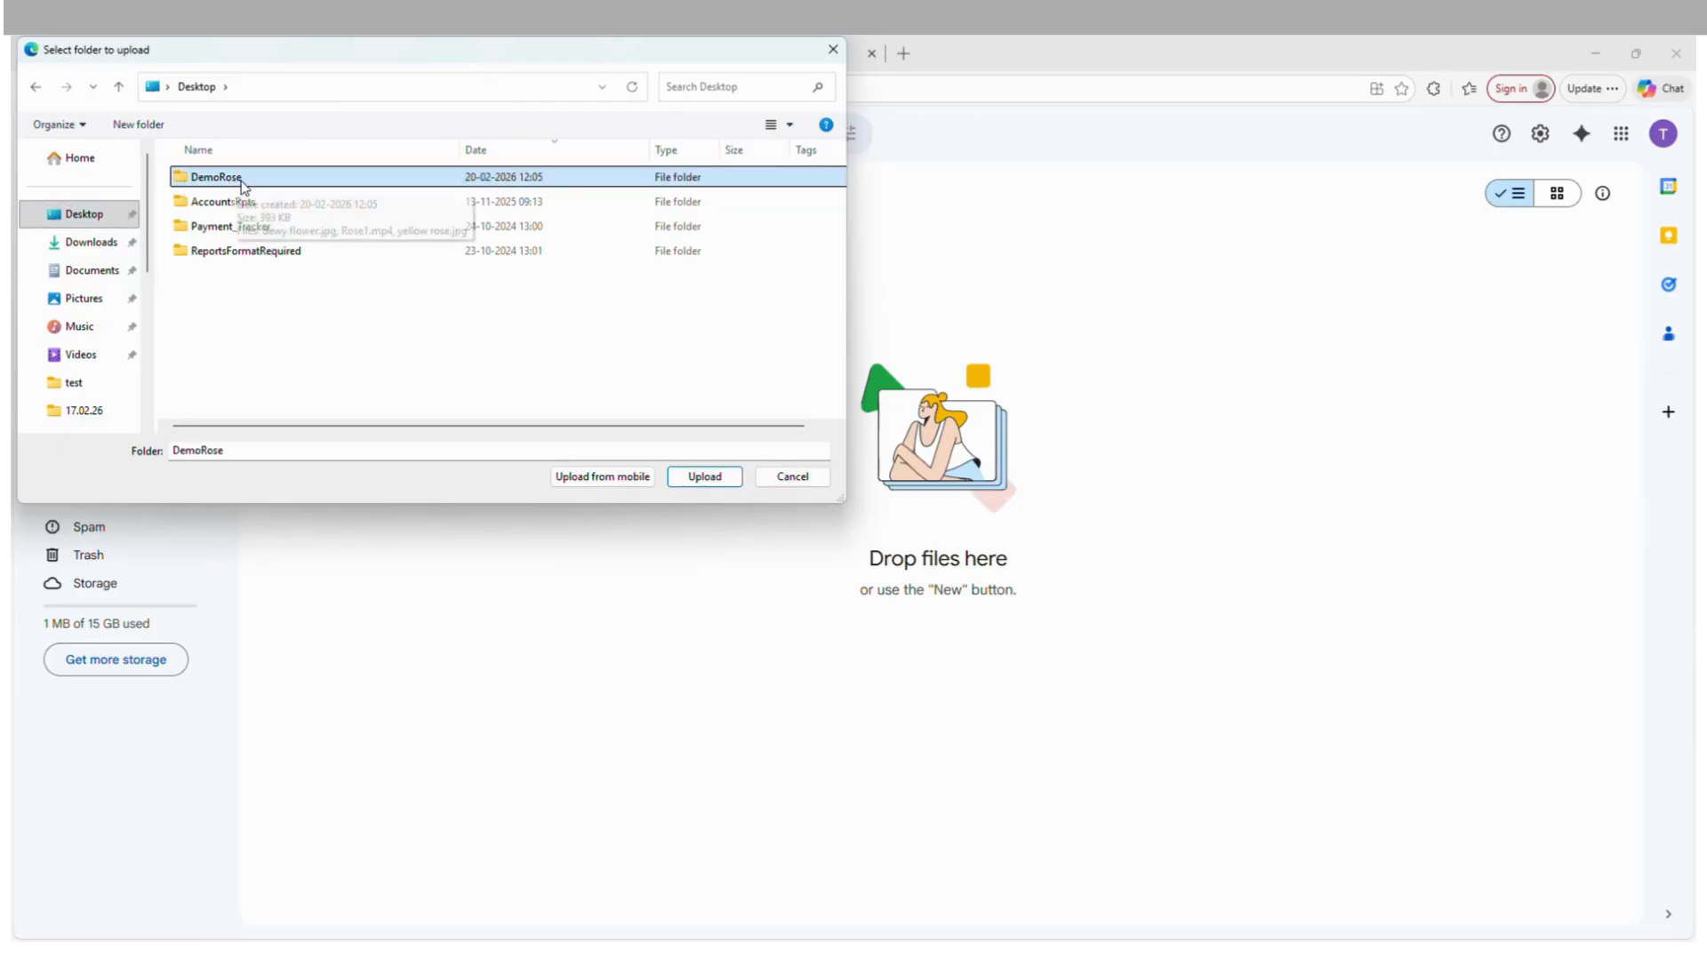
{"action": "left_click", "coordinate": [704, 477]}
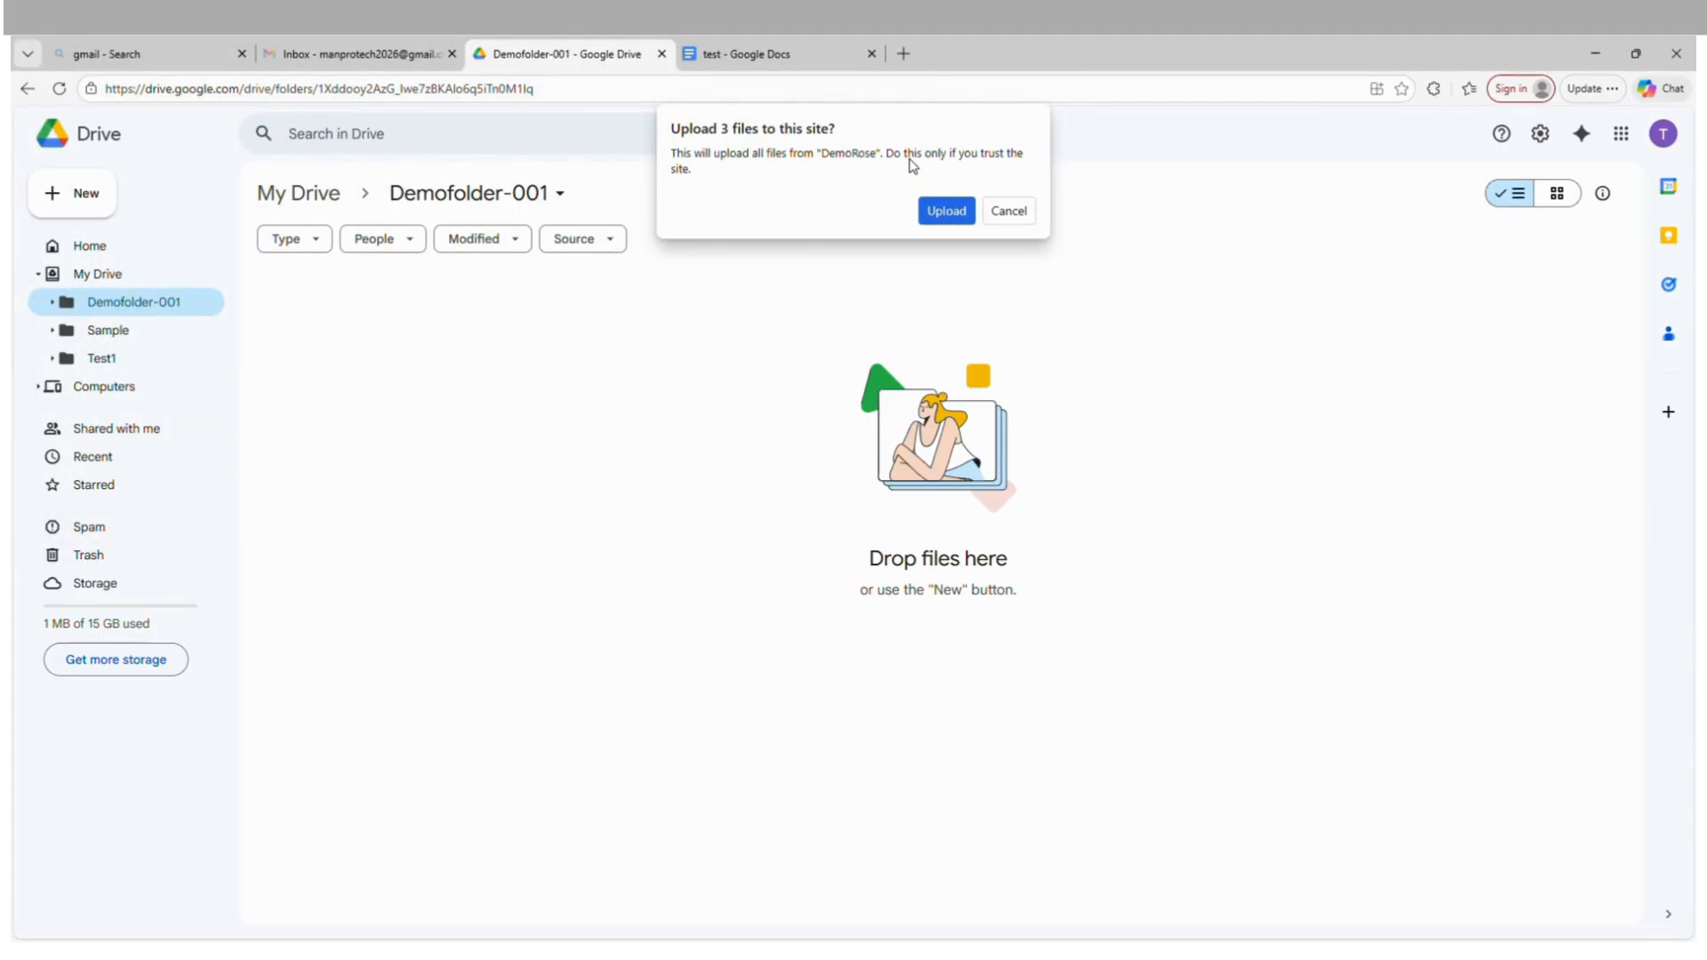
{"action": "left_click", "coordinate": [947, 212]}
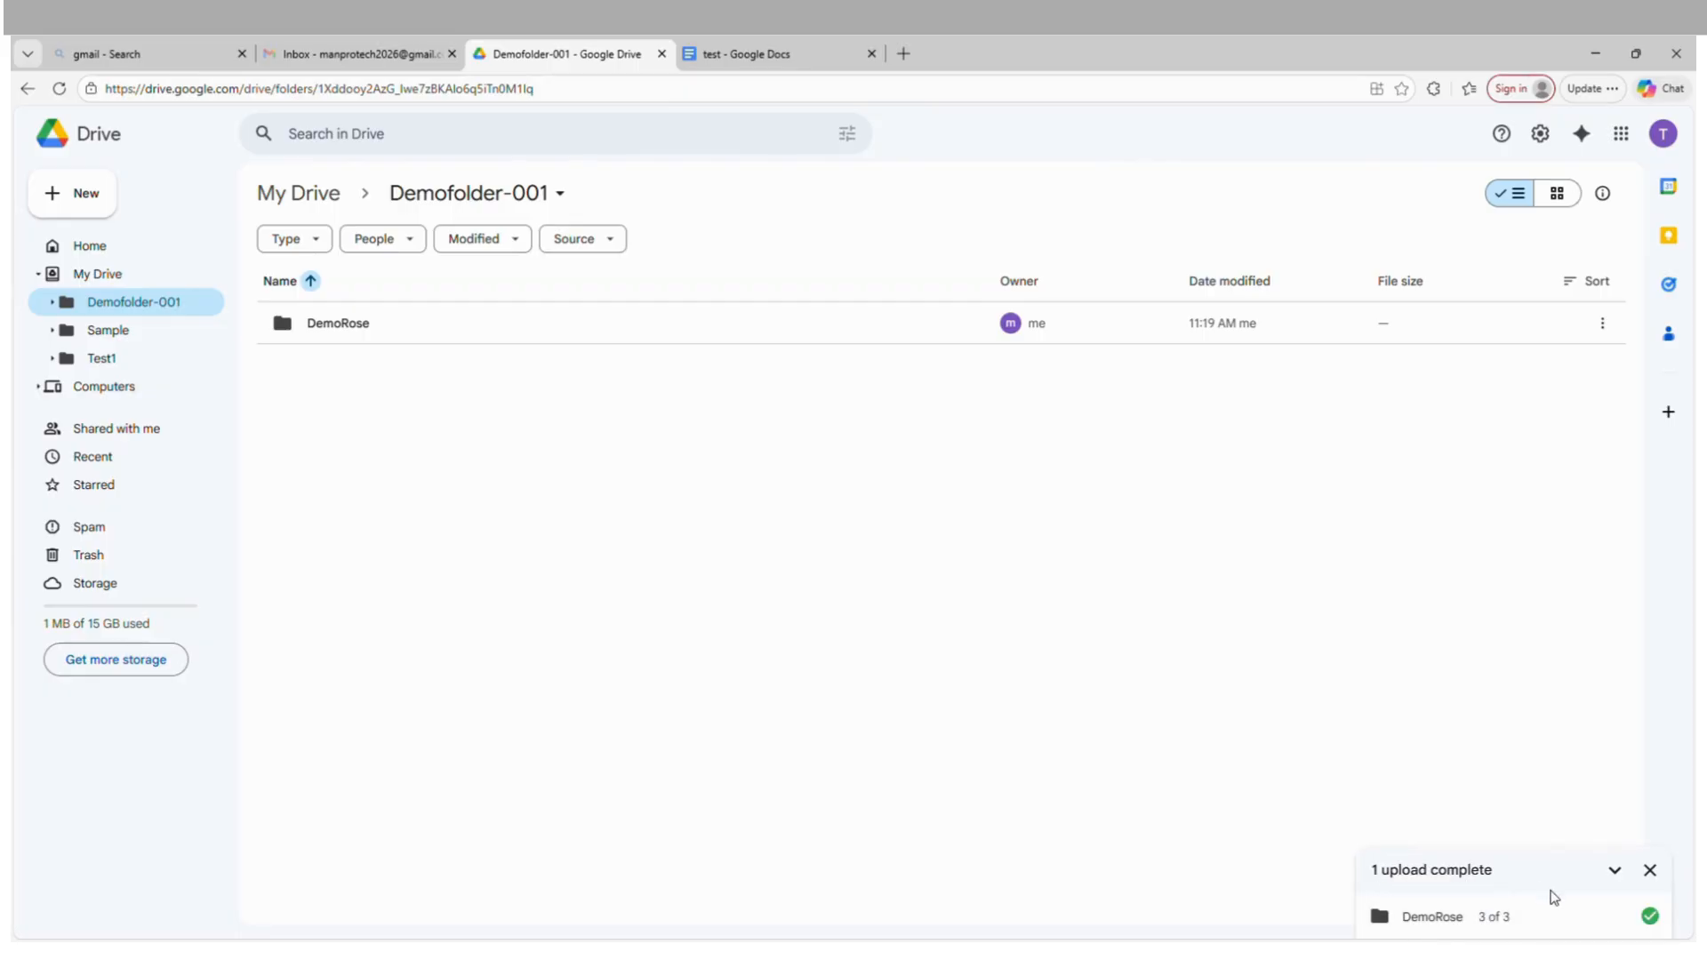
Open the uploaded DemoRose folder and show its files in grid layout.
{"action": "double_click", "coordinate": [304, 322]}
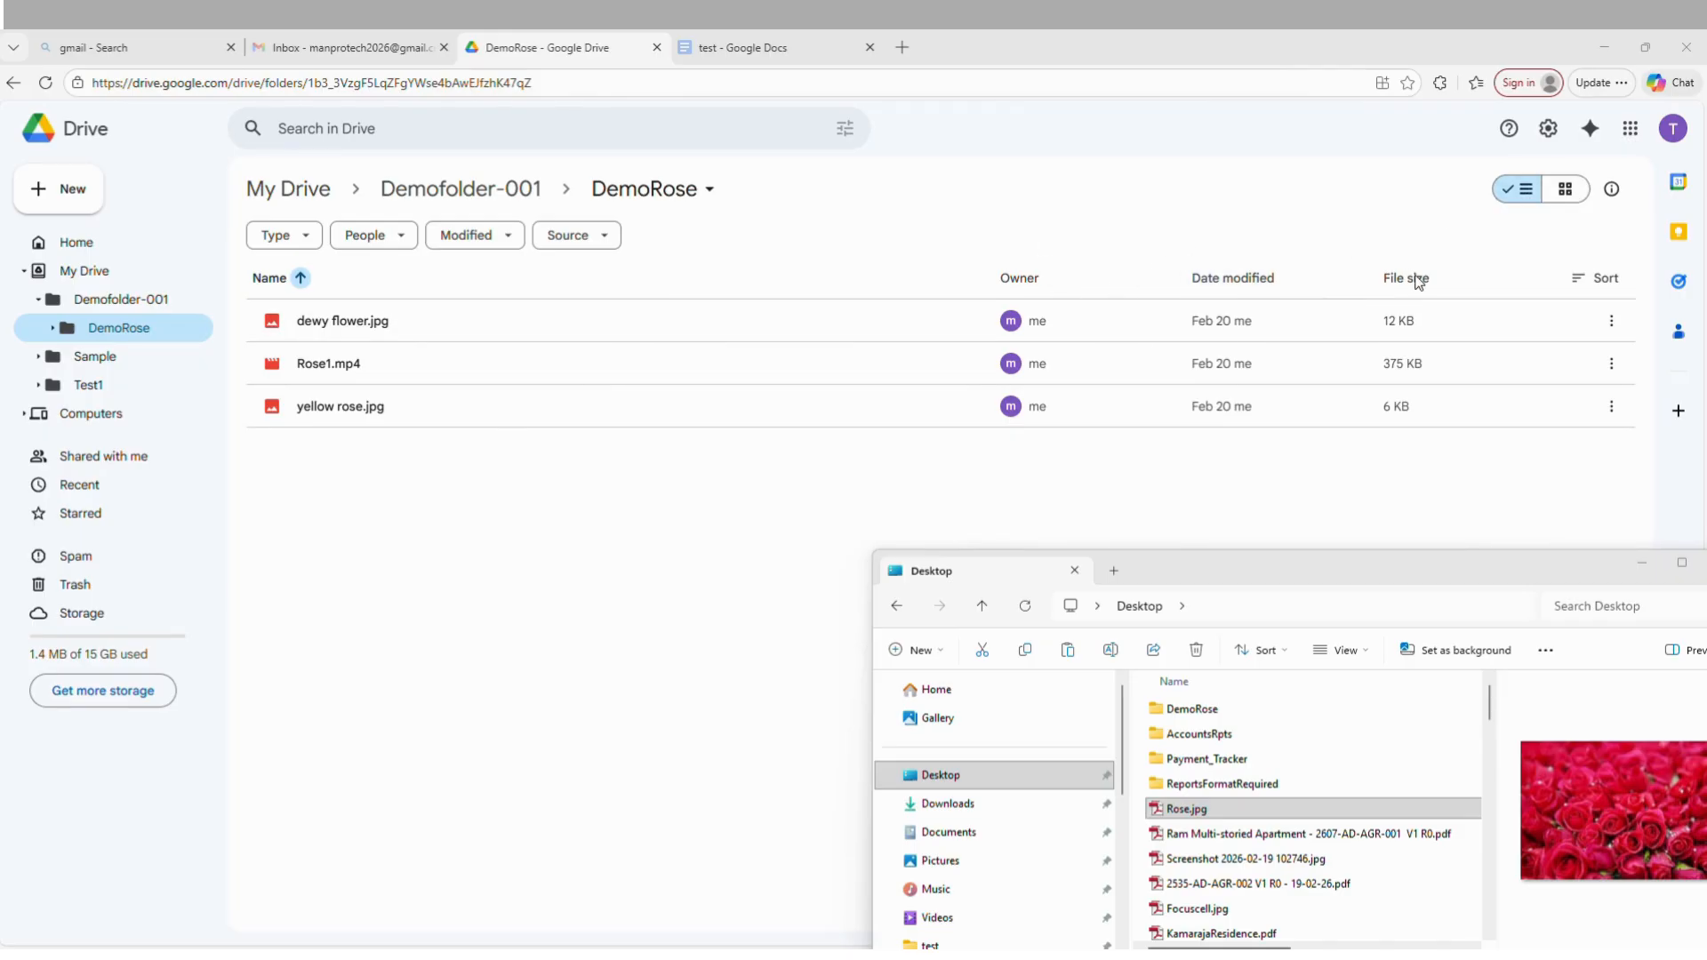
{"action": "left_click", "coordinate": [1570, 196]}
{"action": "left_click", "coordinate": [1569, 196]}
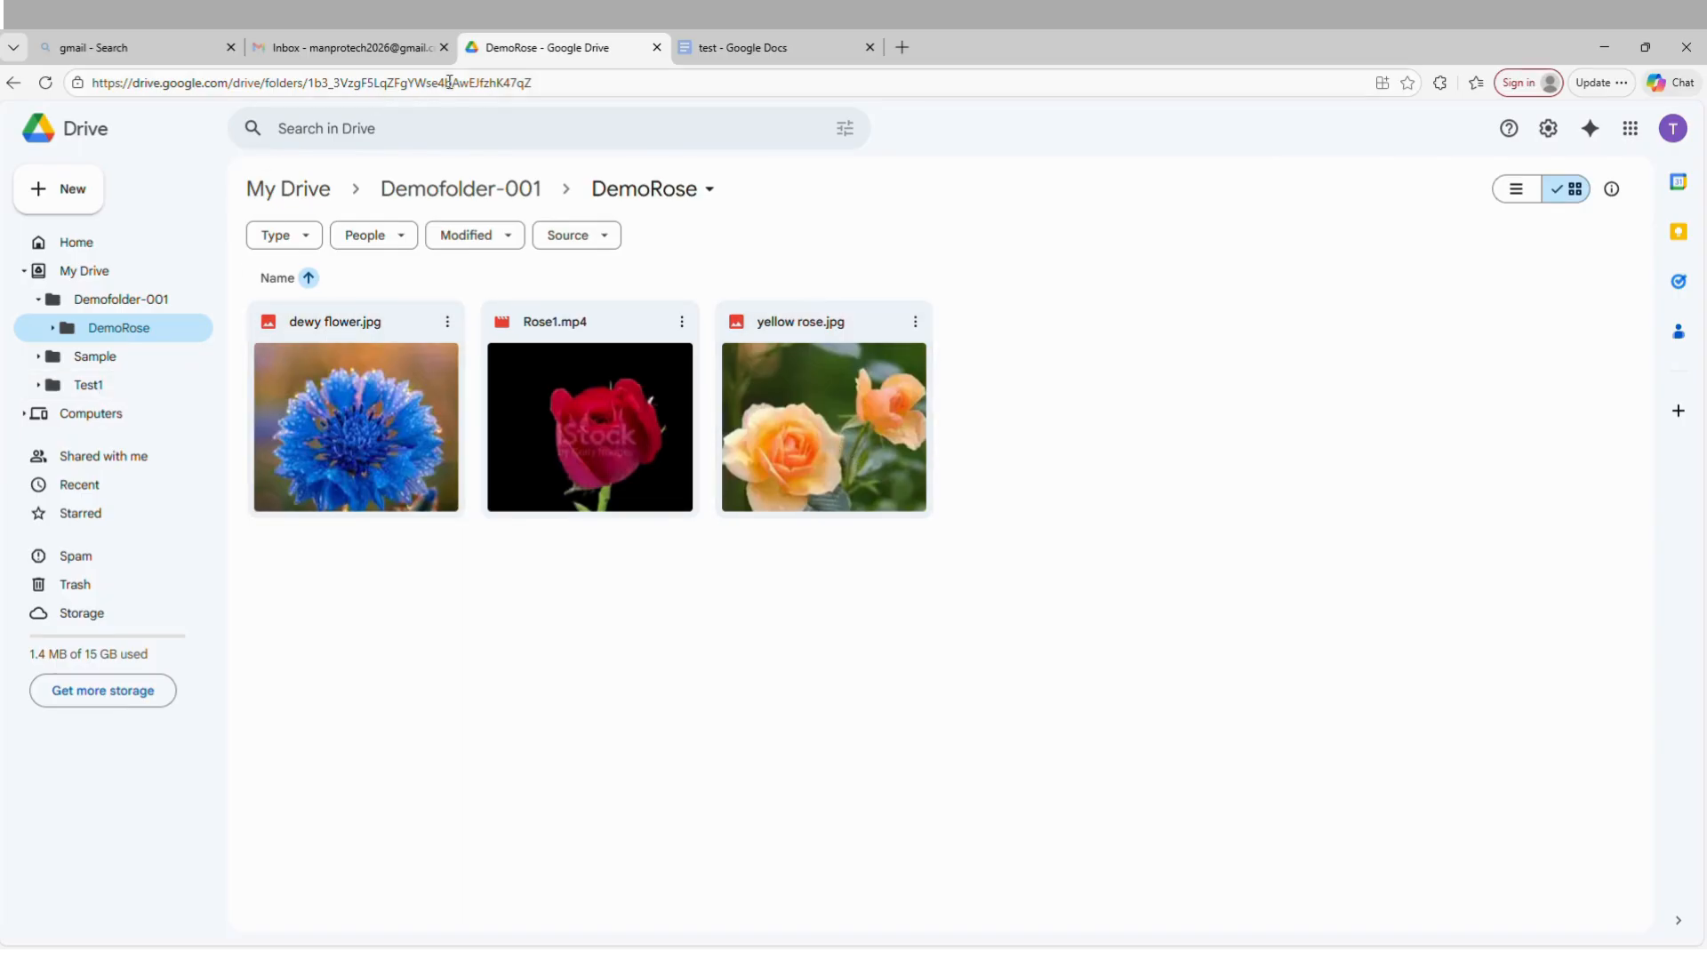
Upload Rose.jpg from the Desktop folder in File Explorer into the DemoRose folder and dismiss the upload notice.
{"action": "left_click", "coordinate": [836, 955]}
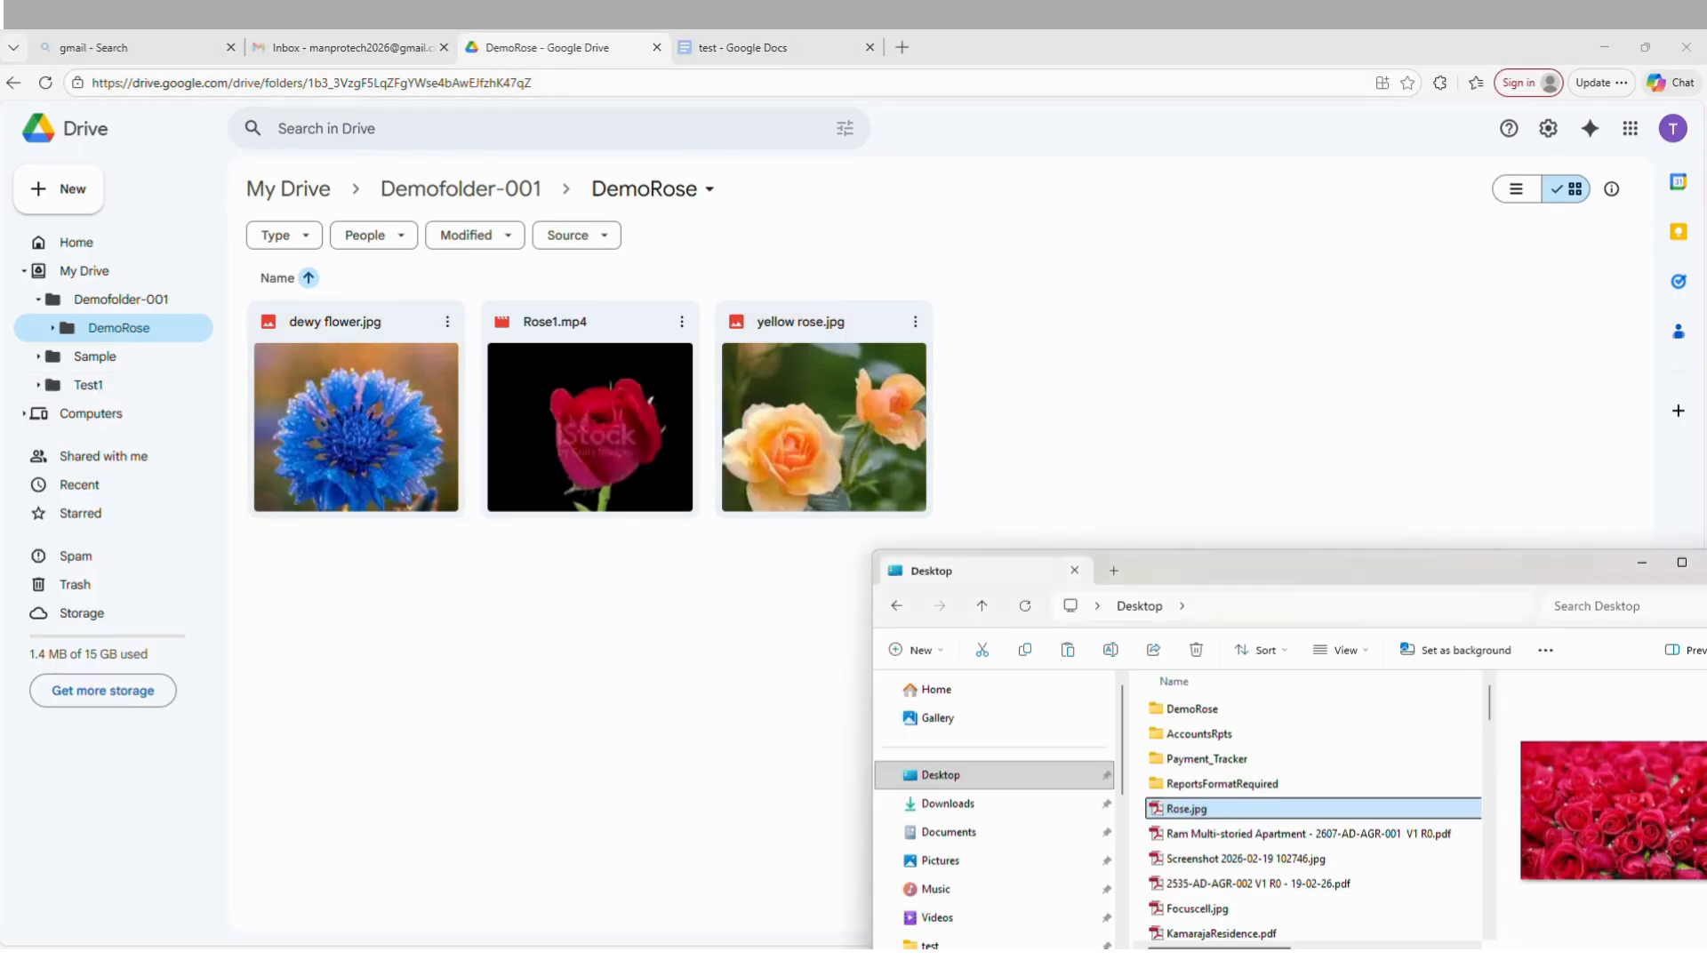
{"action": "left_click_drag", "start_coordinate": [1218, 564], "coordinate": [1299, 253]}
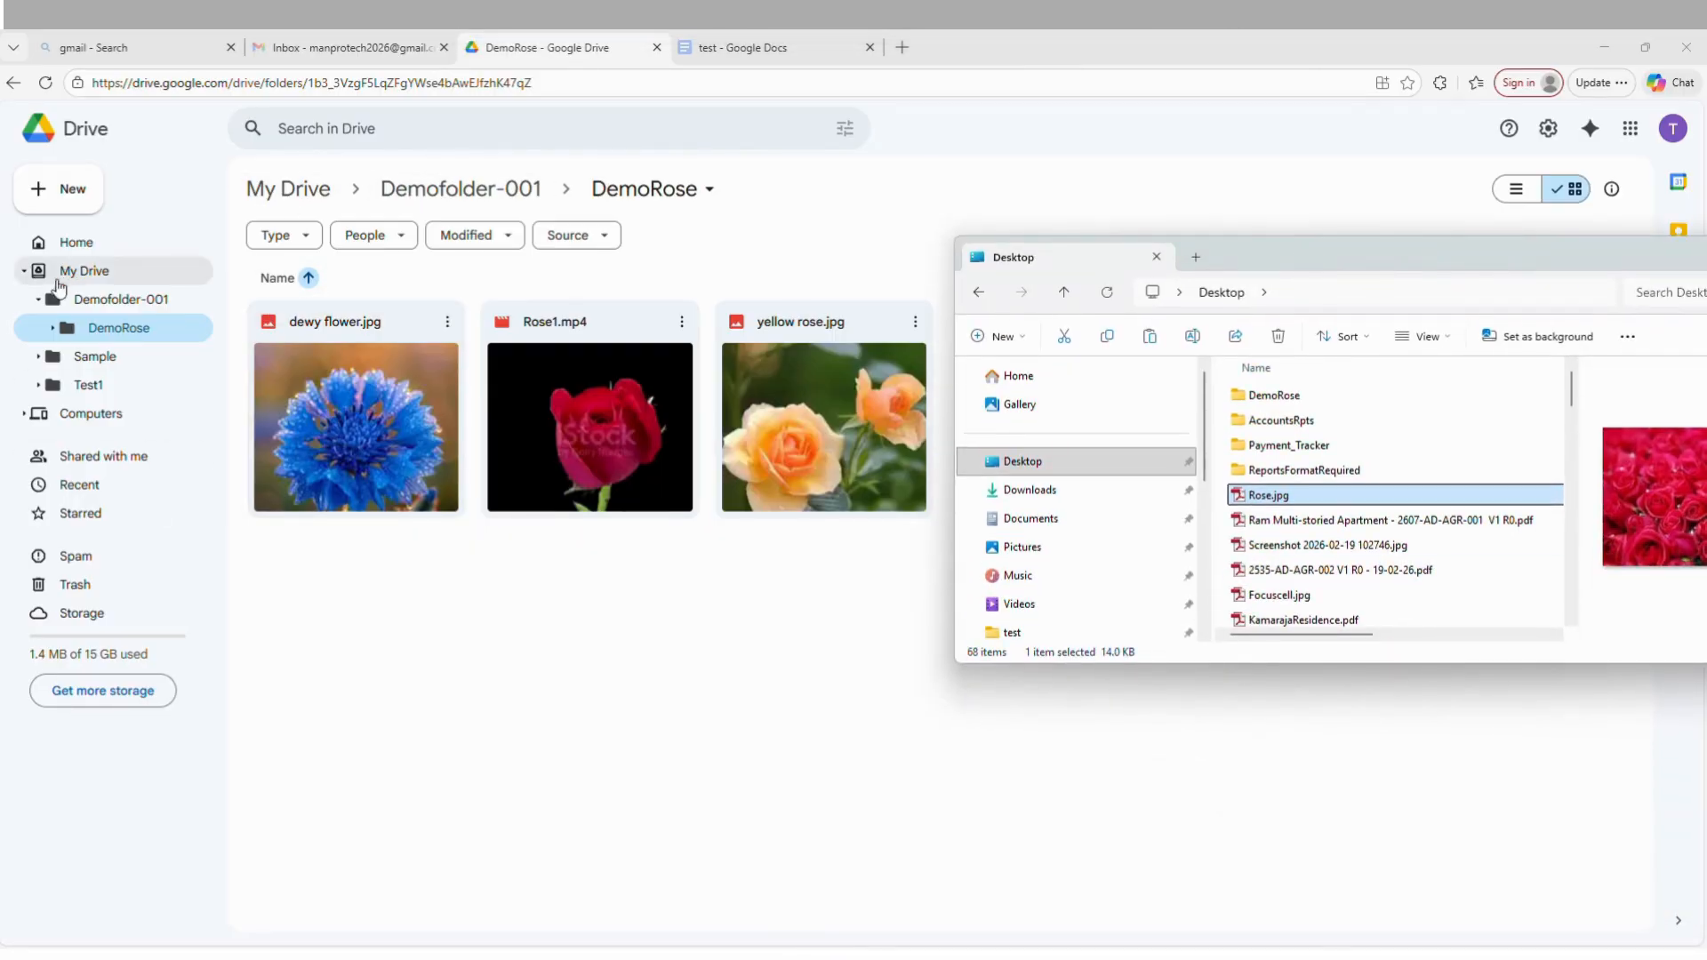
{"action": "left_click", "coordinate": [544, 708]}
{"action": "right_click", "coordinate": [541, 707]}
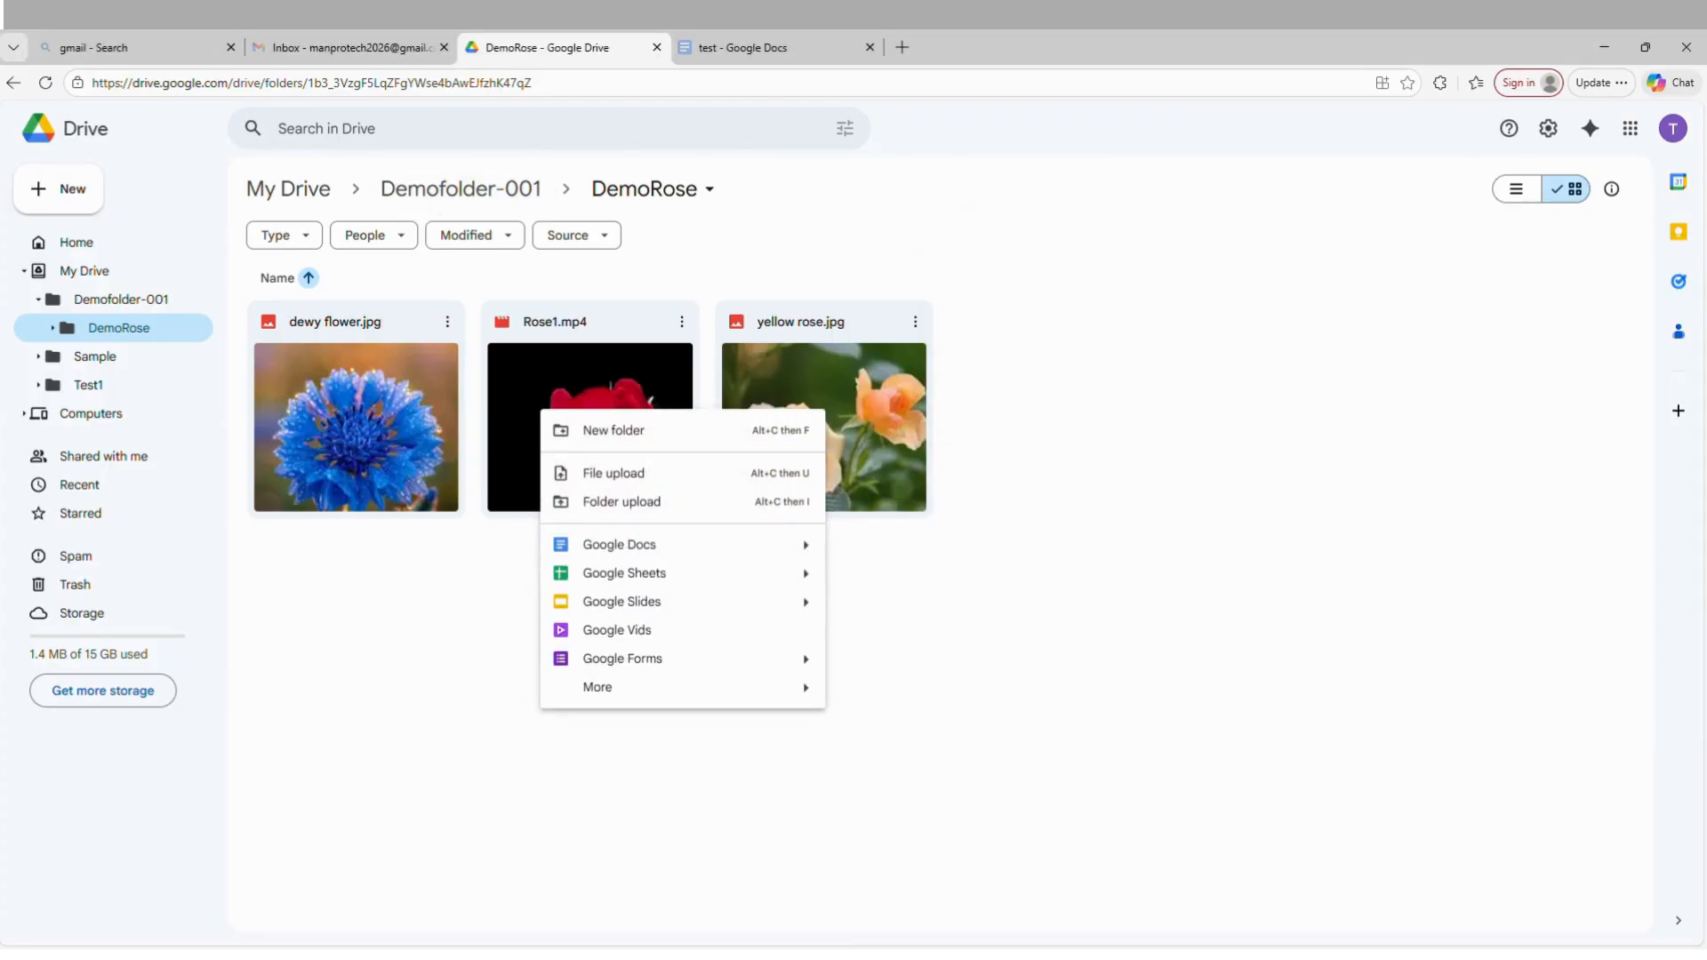
{"action": "key", "text": "alt+Tab"}
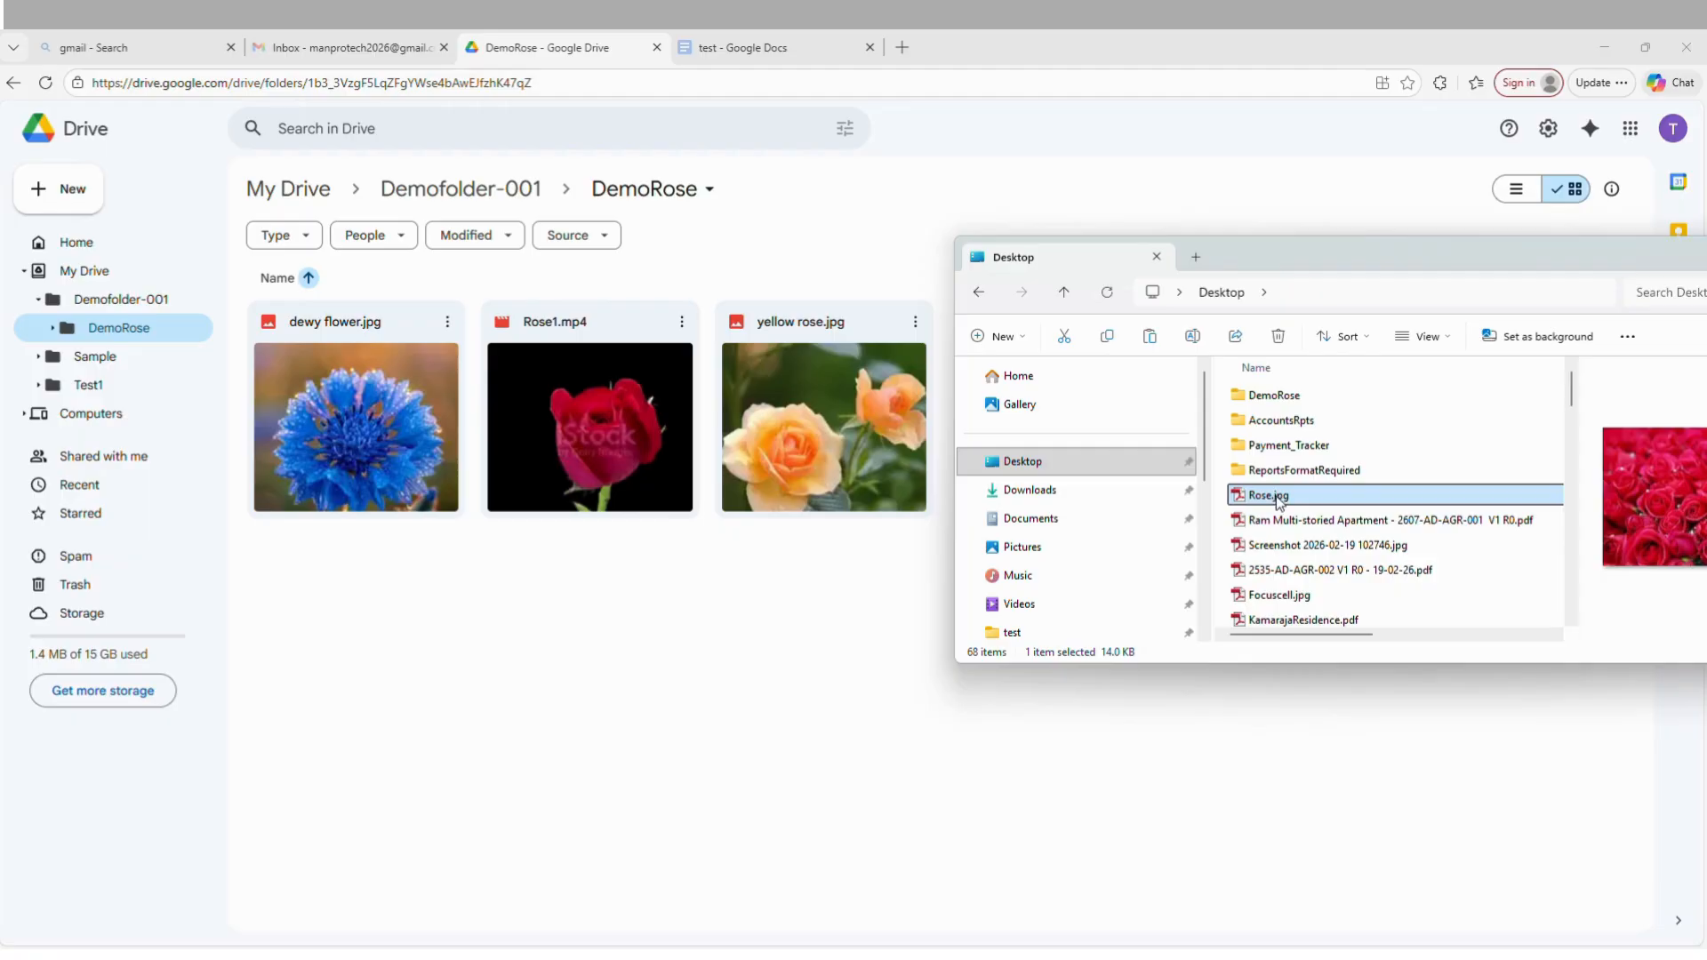
{"action": "left_click_drag", "start_coordinate": [1279, 499], "coordinate": [596, 633]}
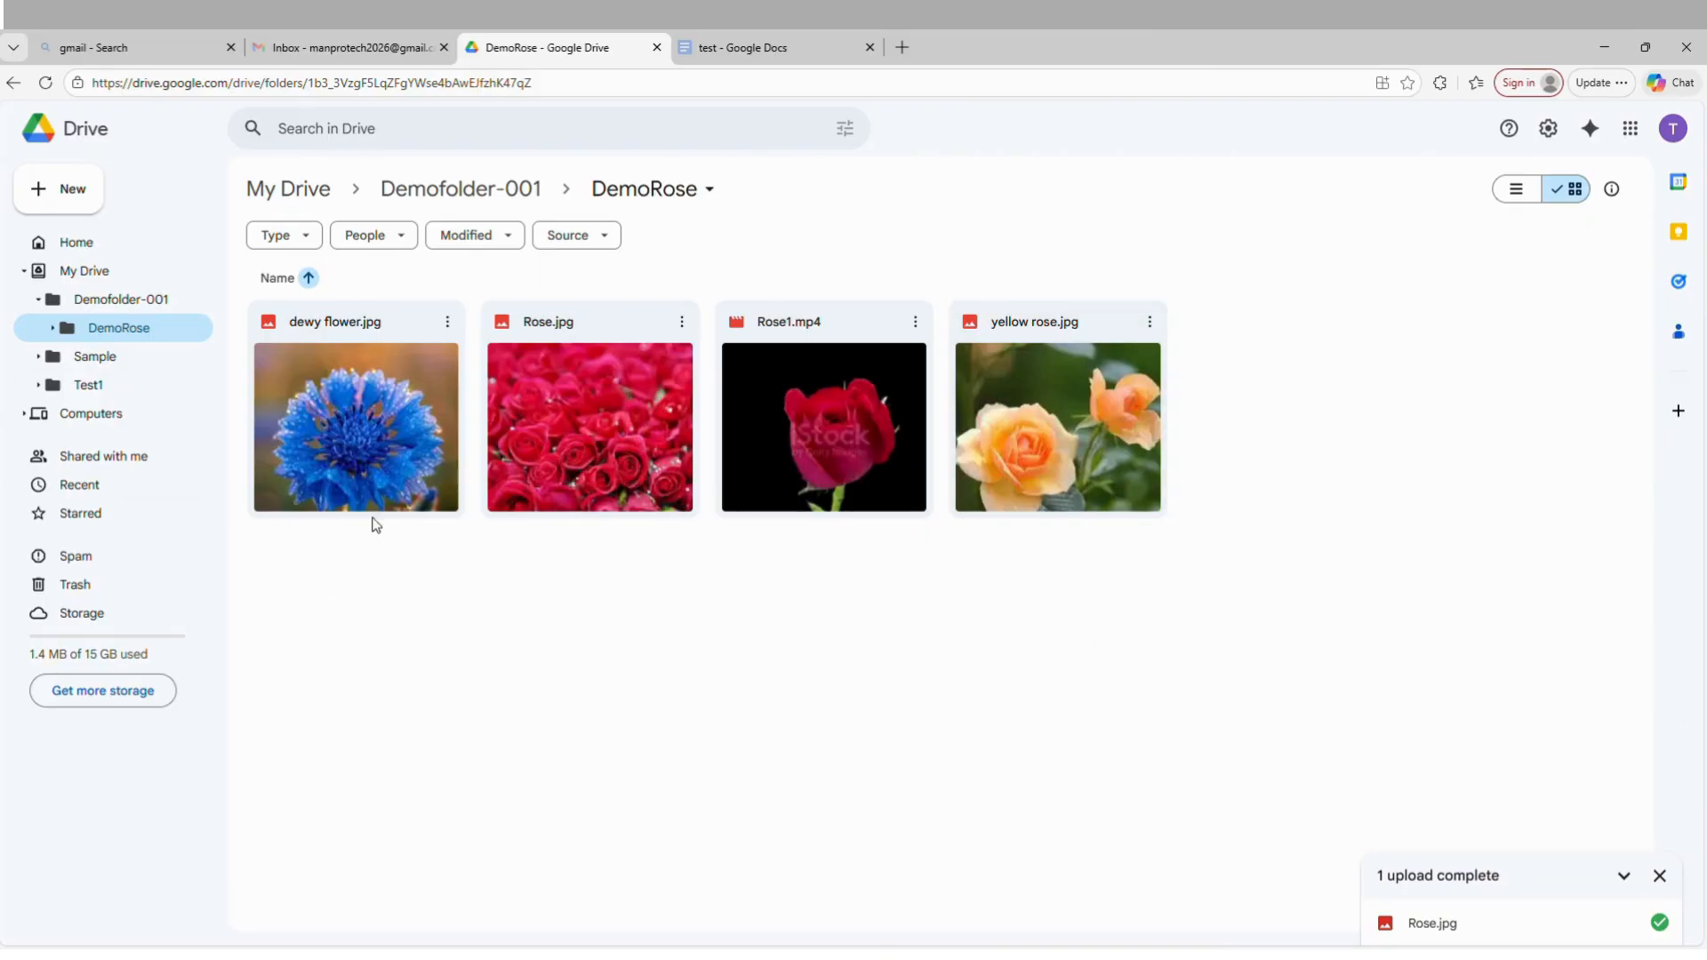
{"action": "left_click", "coordinate": [1659, 876]}
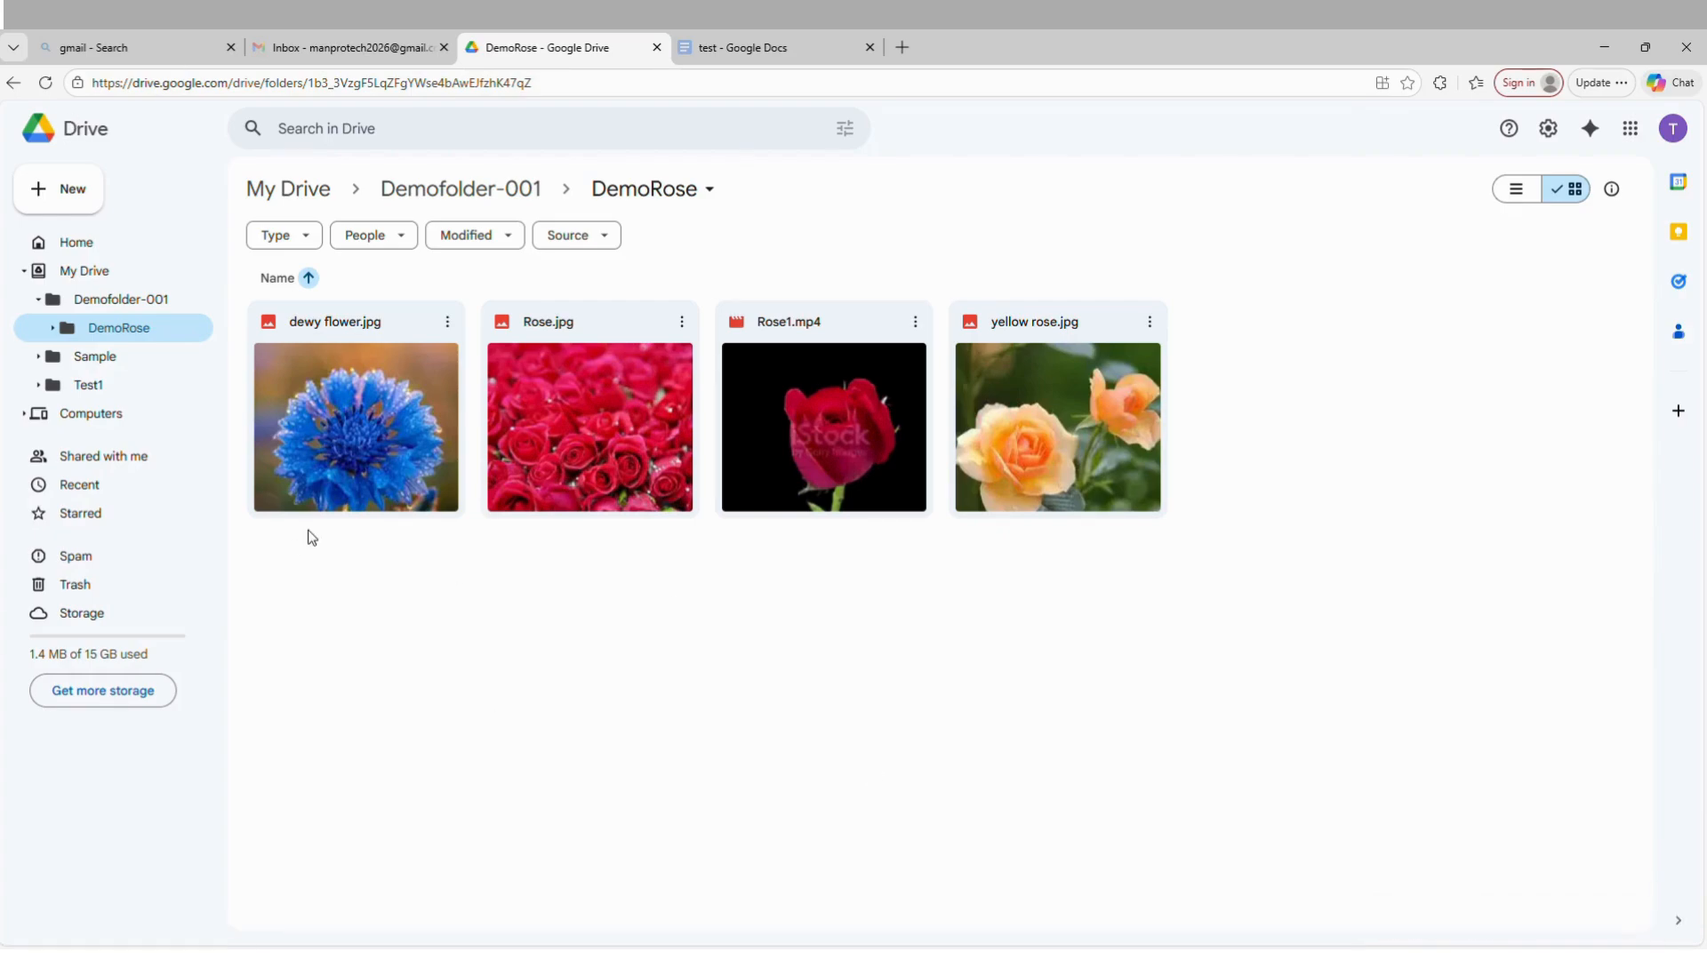
Reopen DemoRose from Demofolder-001, start sharing yellow rose.jpg and add the recipient by e-mail address.
{"action": "left_click", "coordinate": [530, 197]}
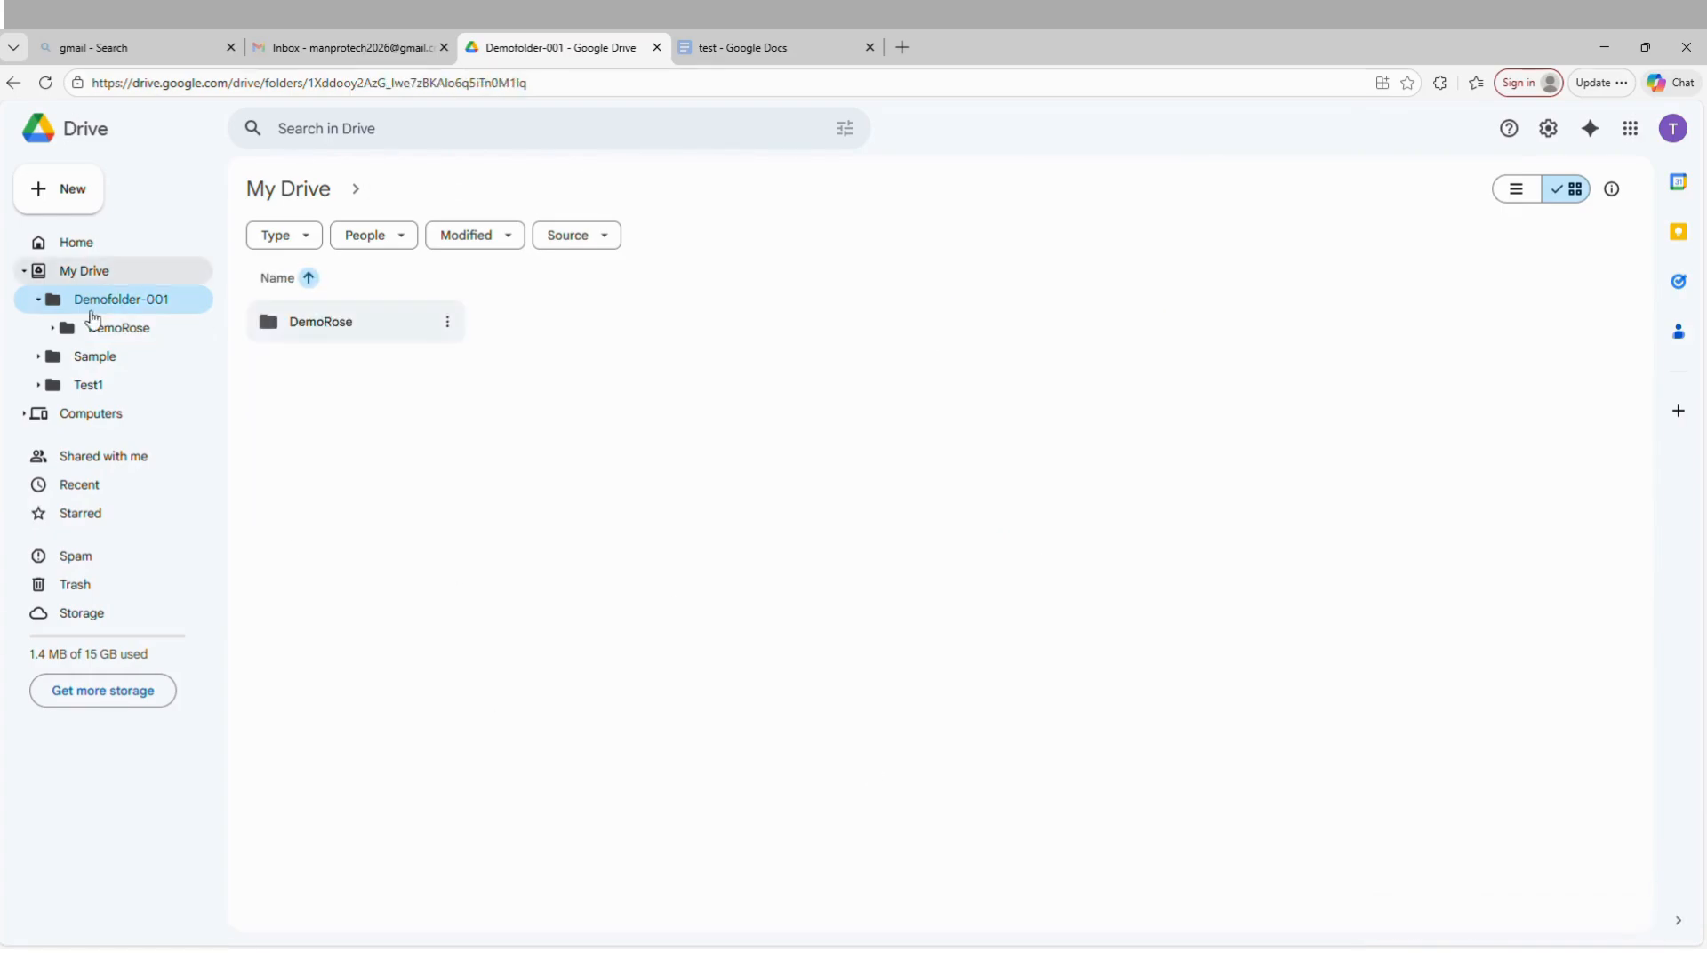
{"action": "double_click", "coordinate": [356, 333]}
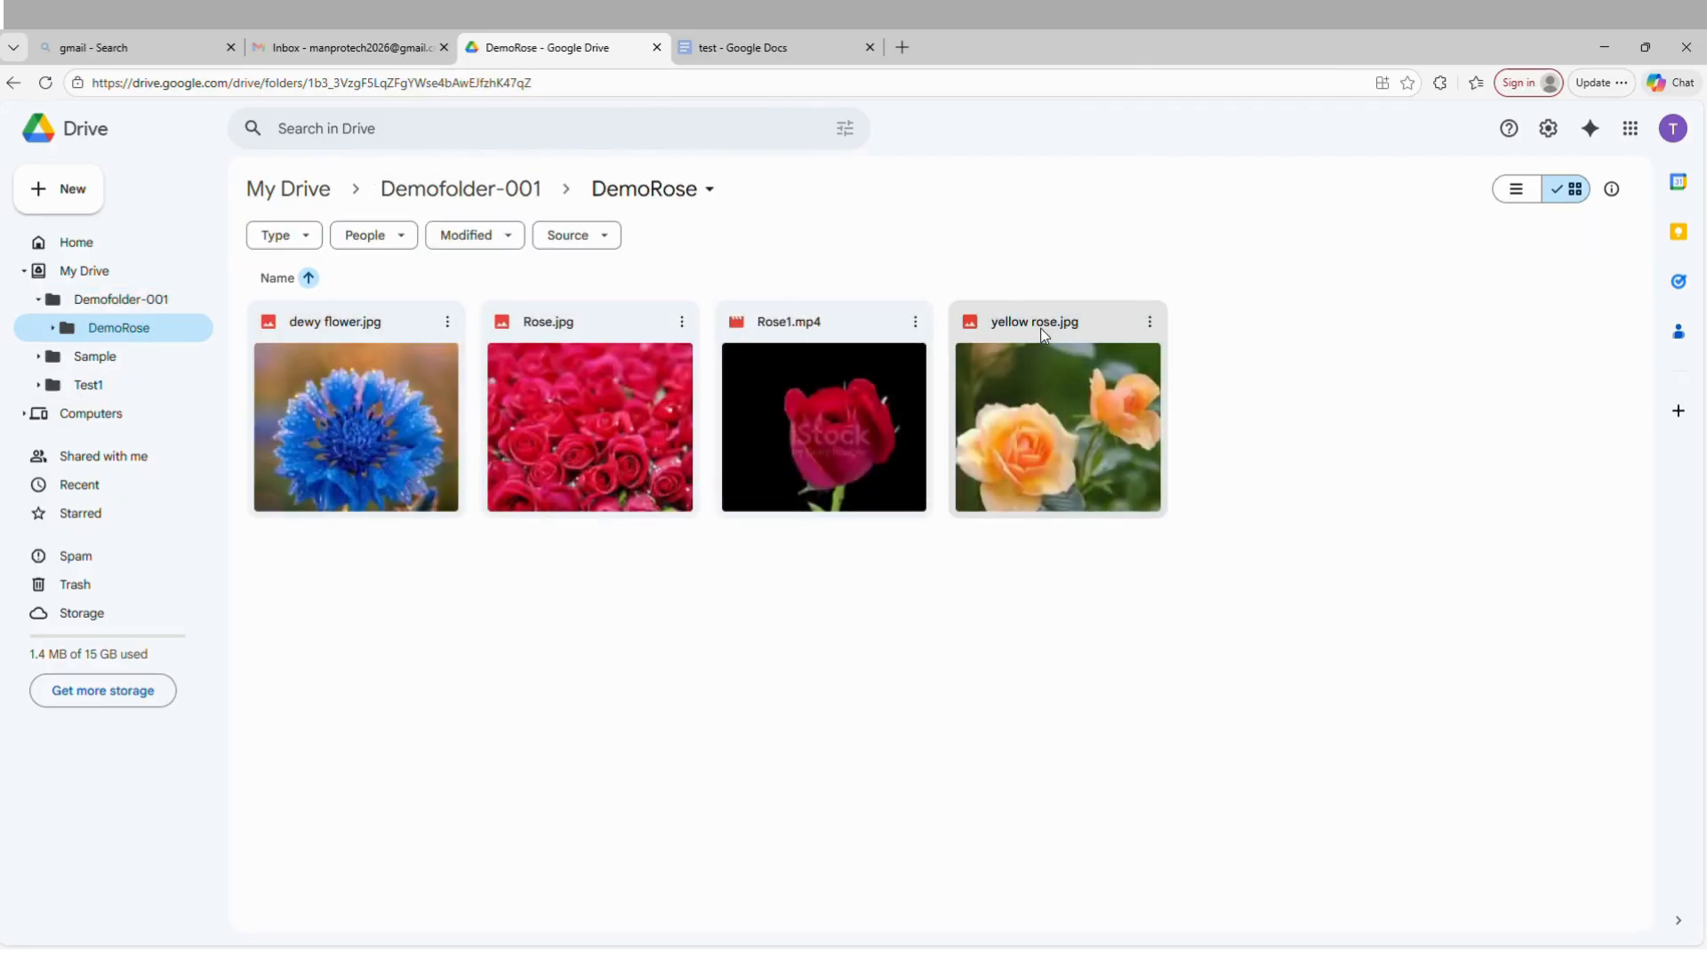
{"action": "right_click", "coordinate": [1040, 328]}
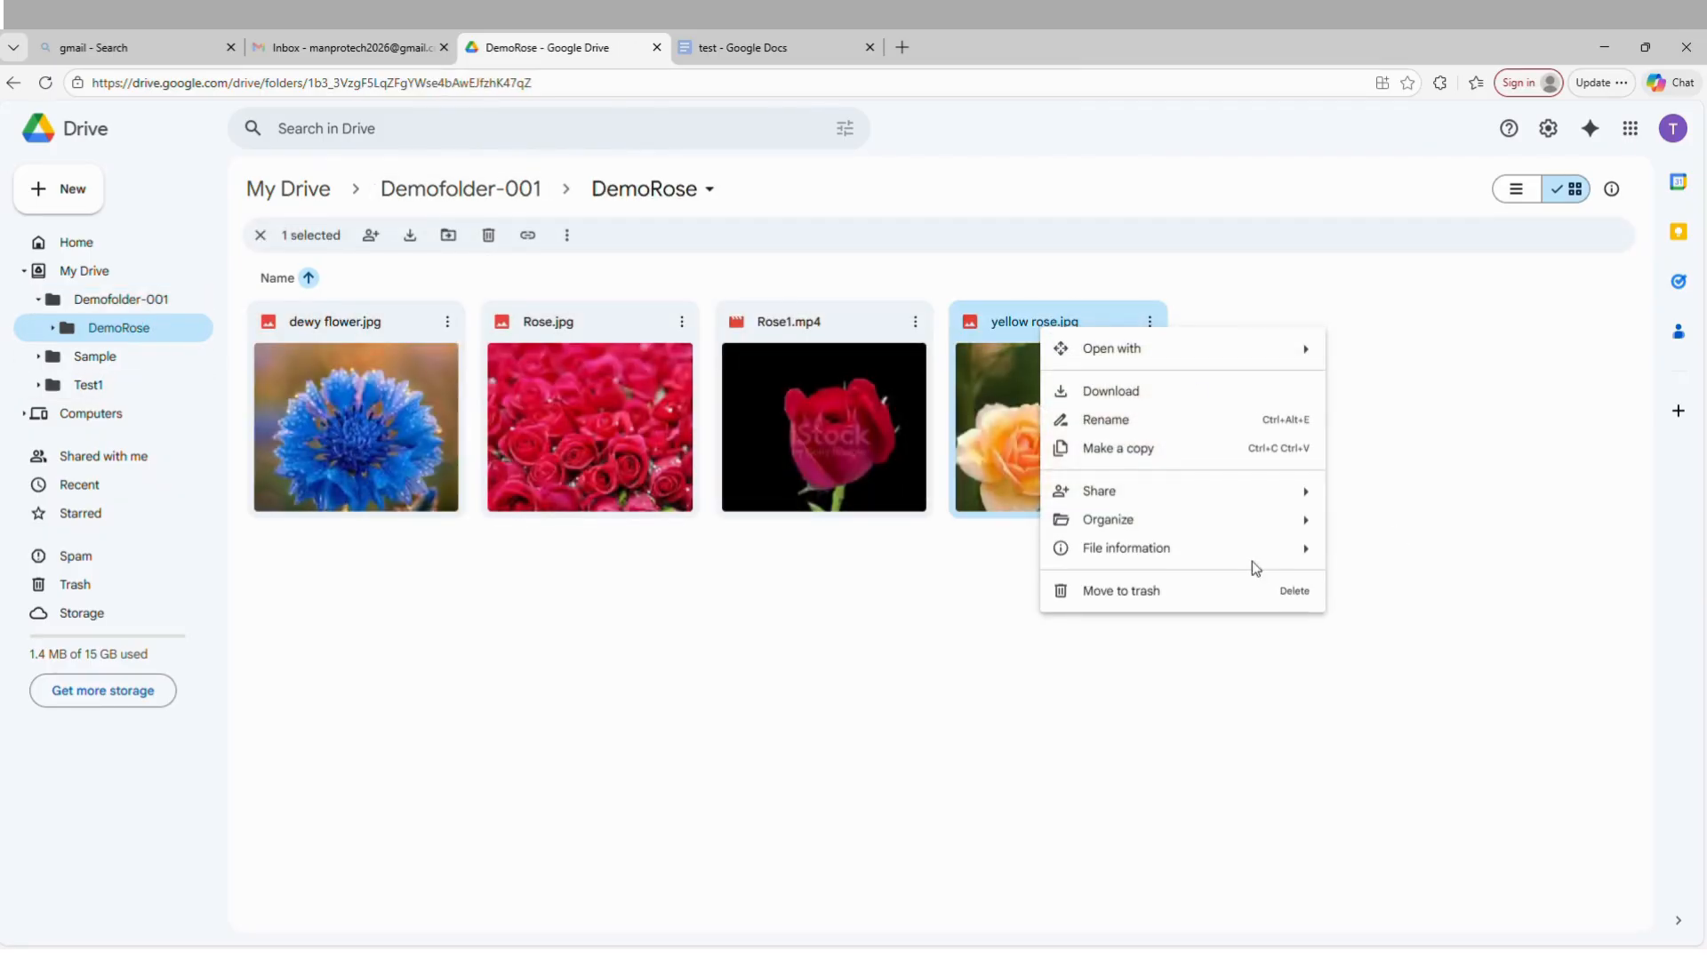
{"action": "mouse_move", "coordinate": [1194, 500]}
{"action": "left_click", "coordinate": [1416, 499]}
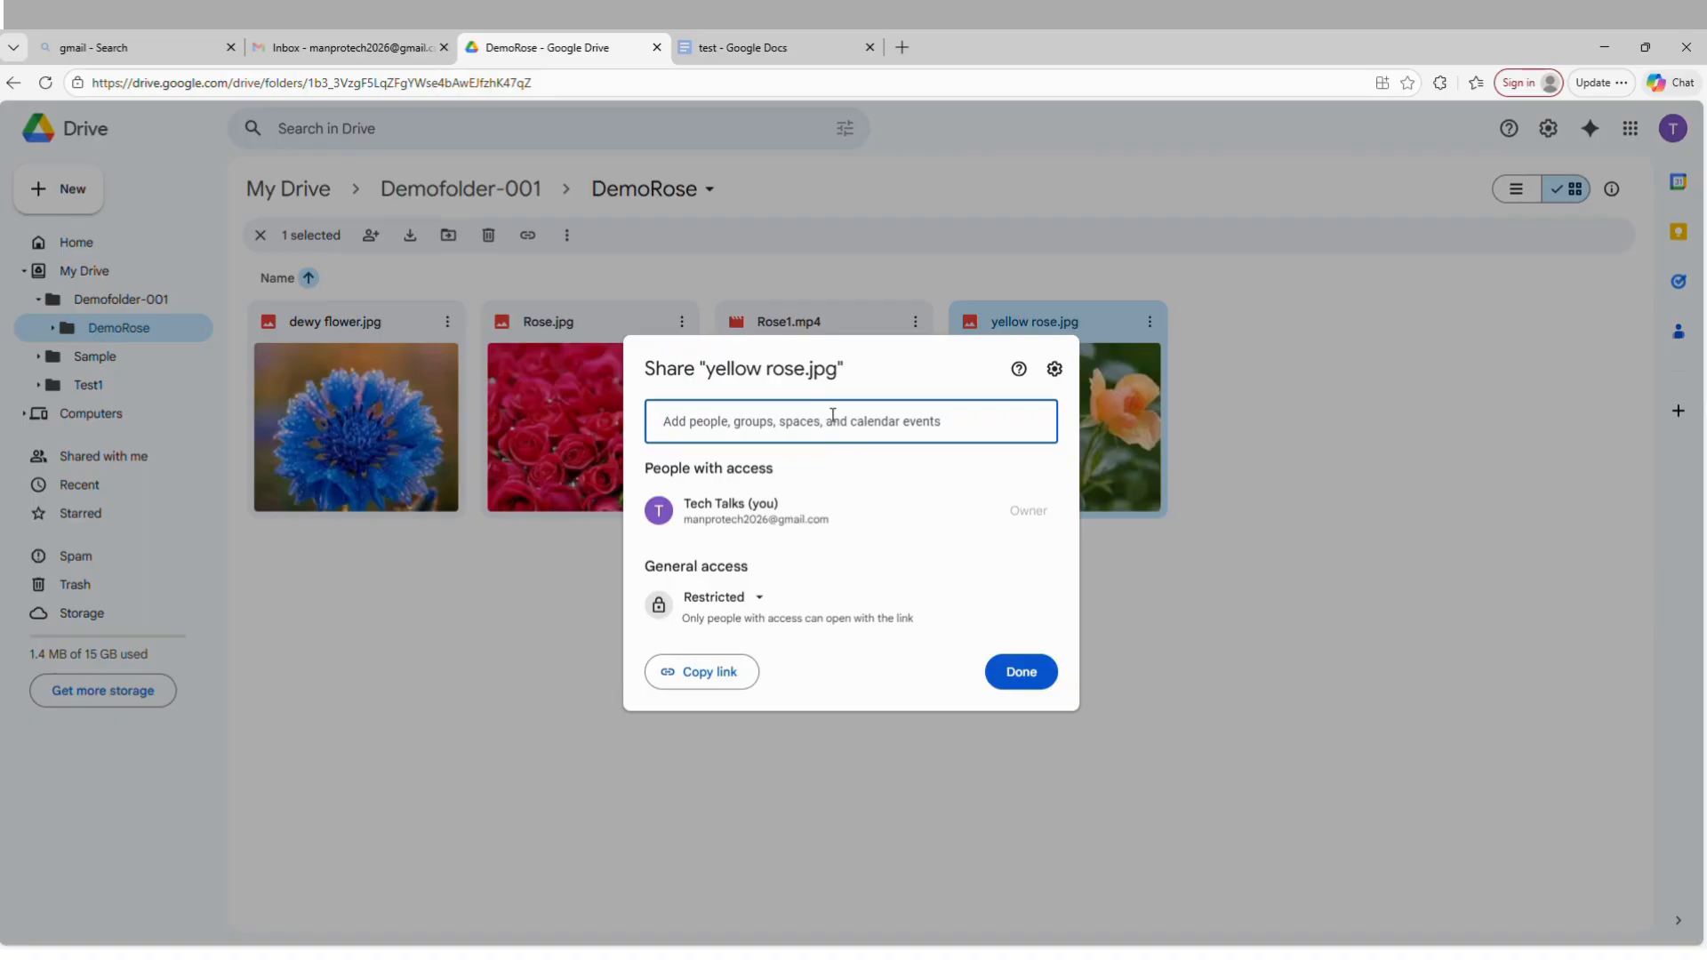
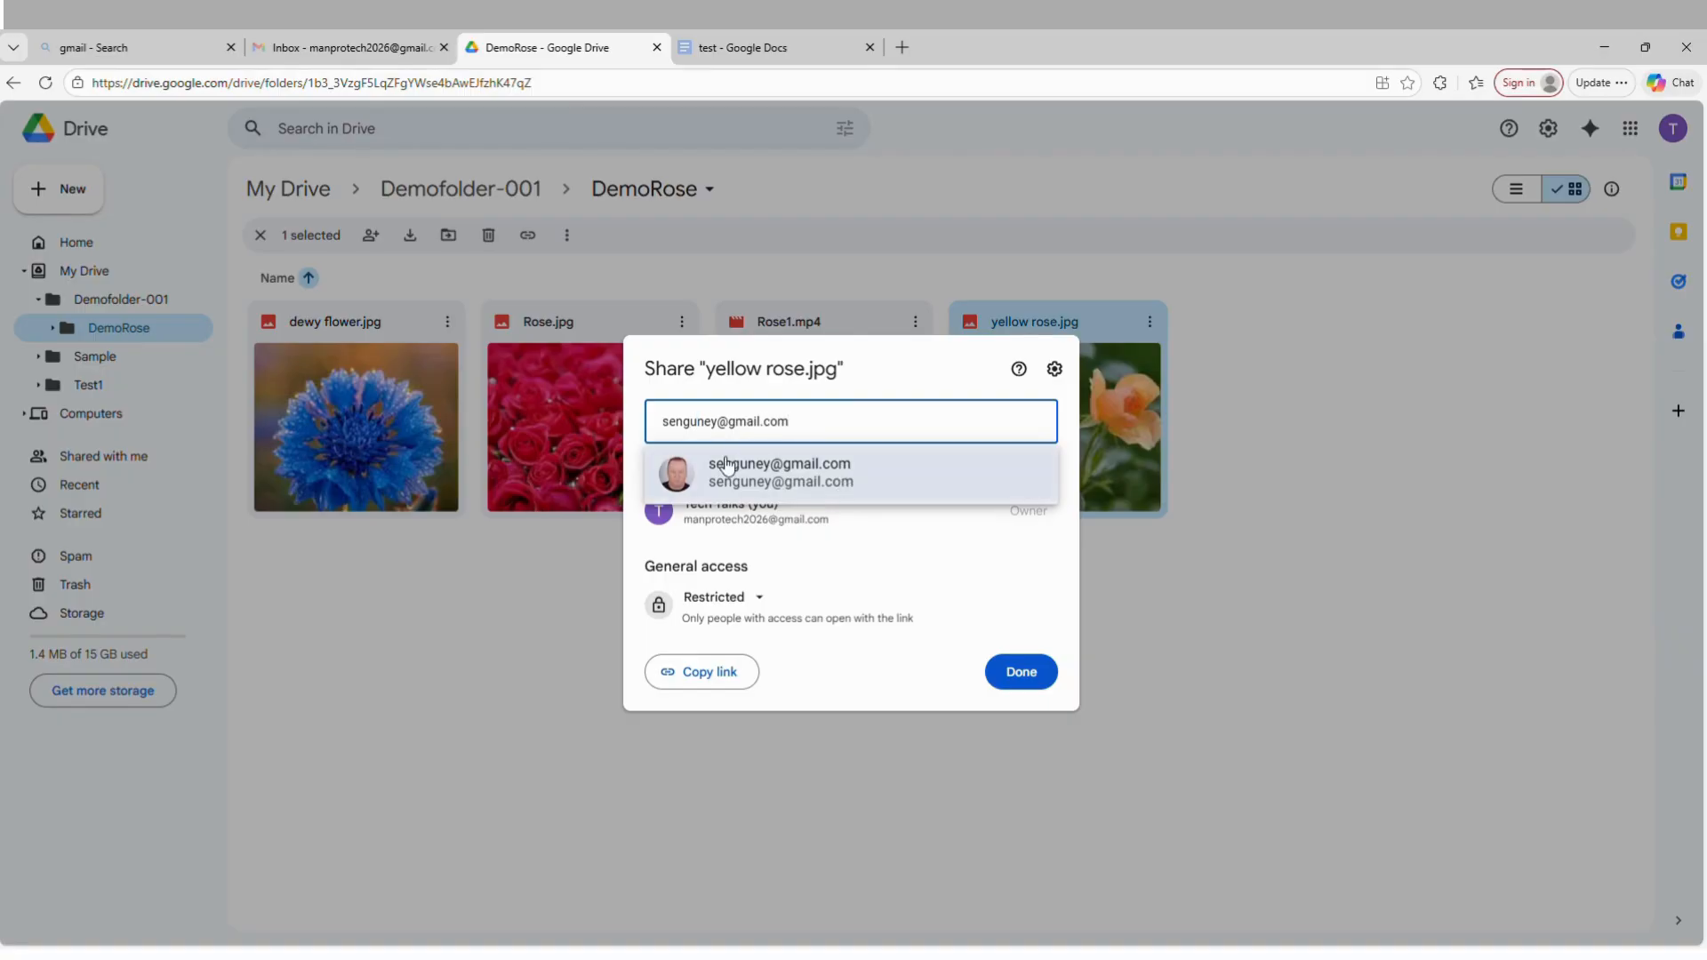
{"action": "type", "text": "e"}
{"action": "key", "text": "Delete"}
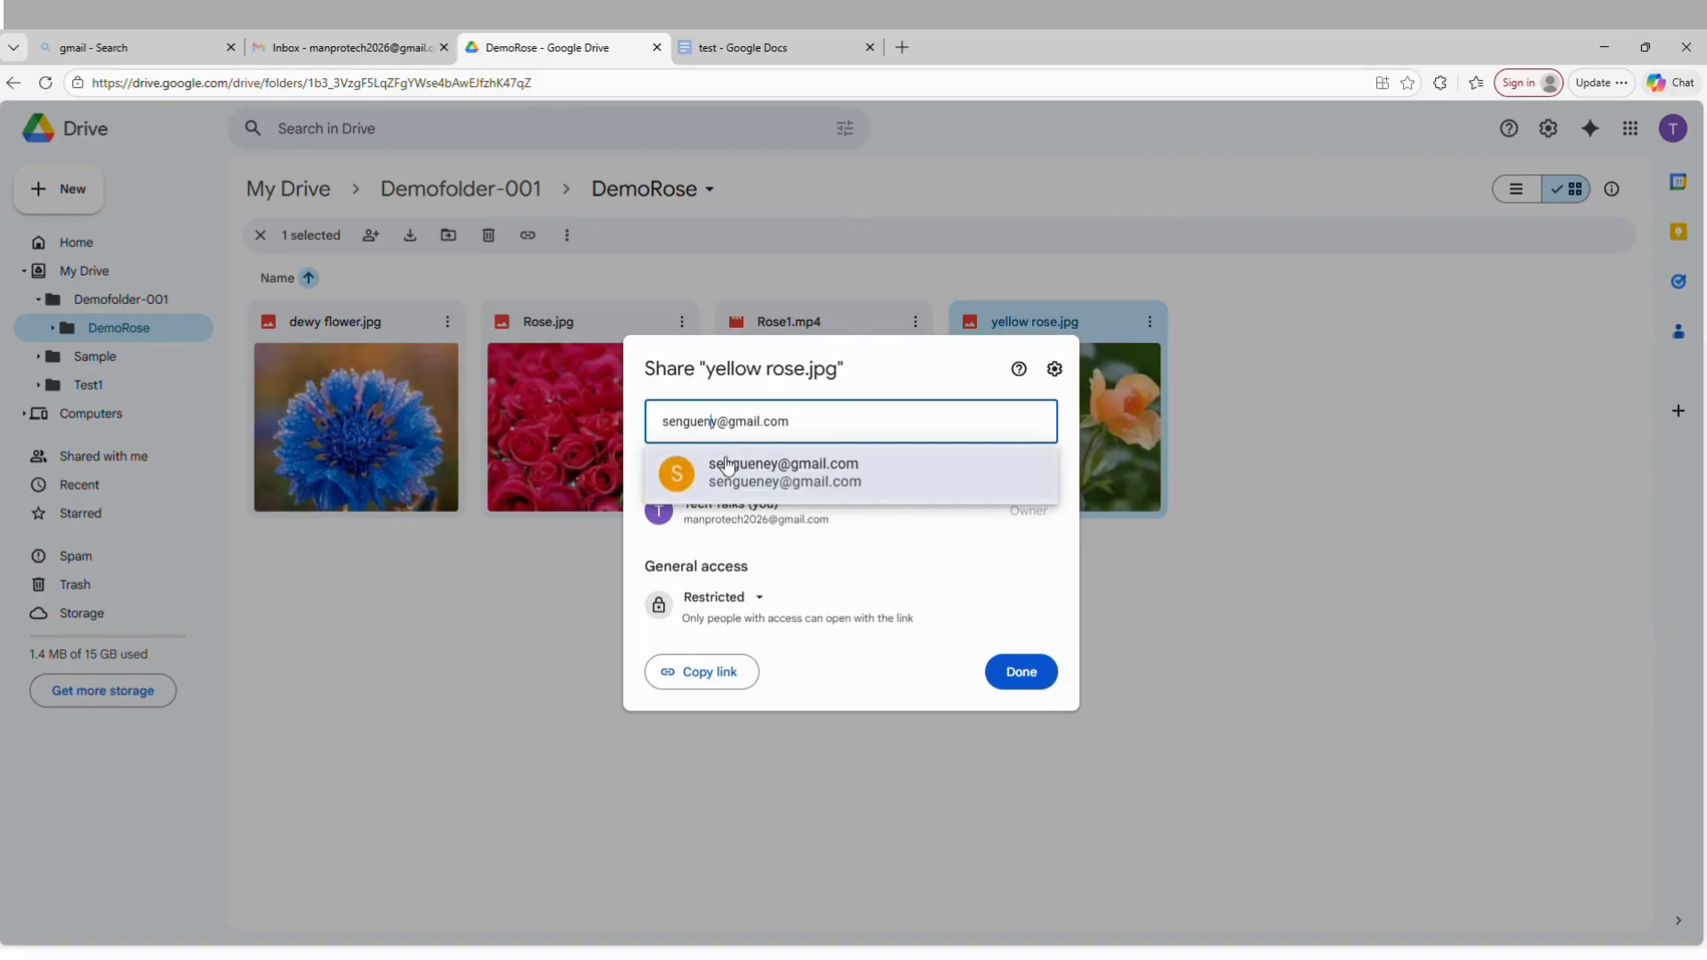
{"action": "left_click", "coordinate": [779, 477]}
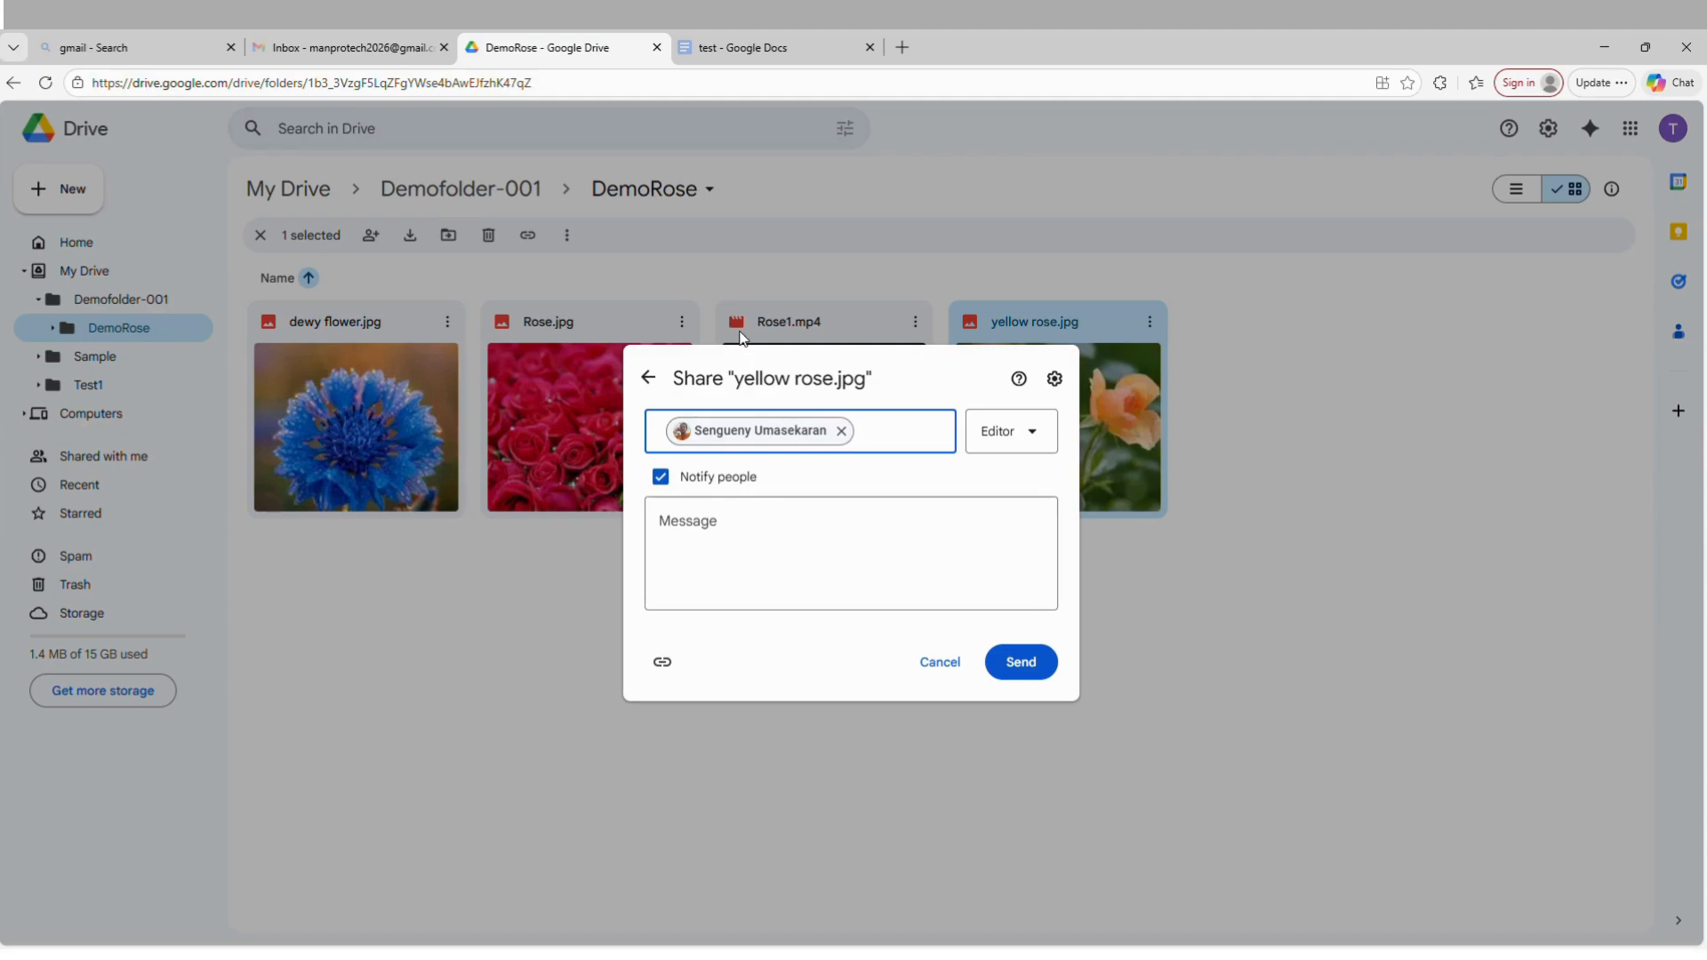
Give the recipient Viewer access to yellow rose.jpg and send the share with the message "file is shared".
{"action": "left_click", "coordinate": [1043, 435]}
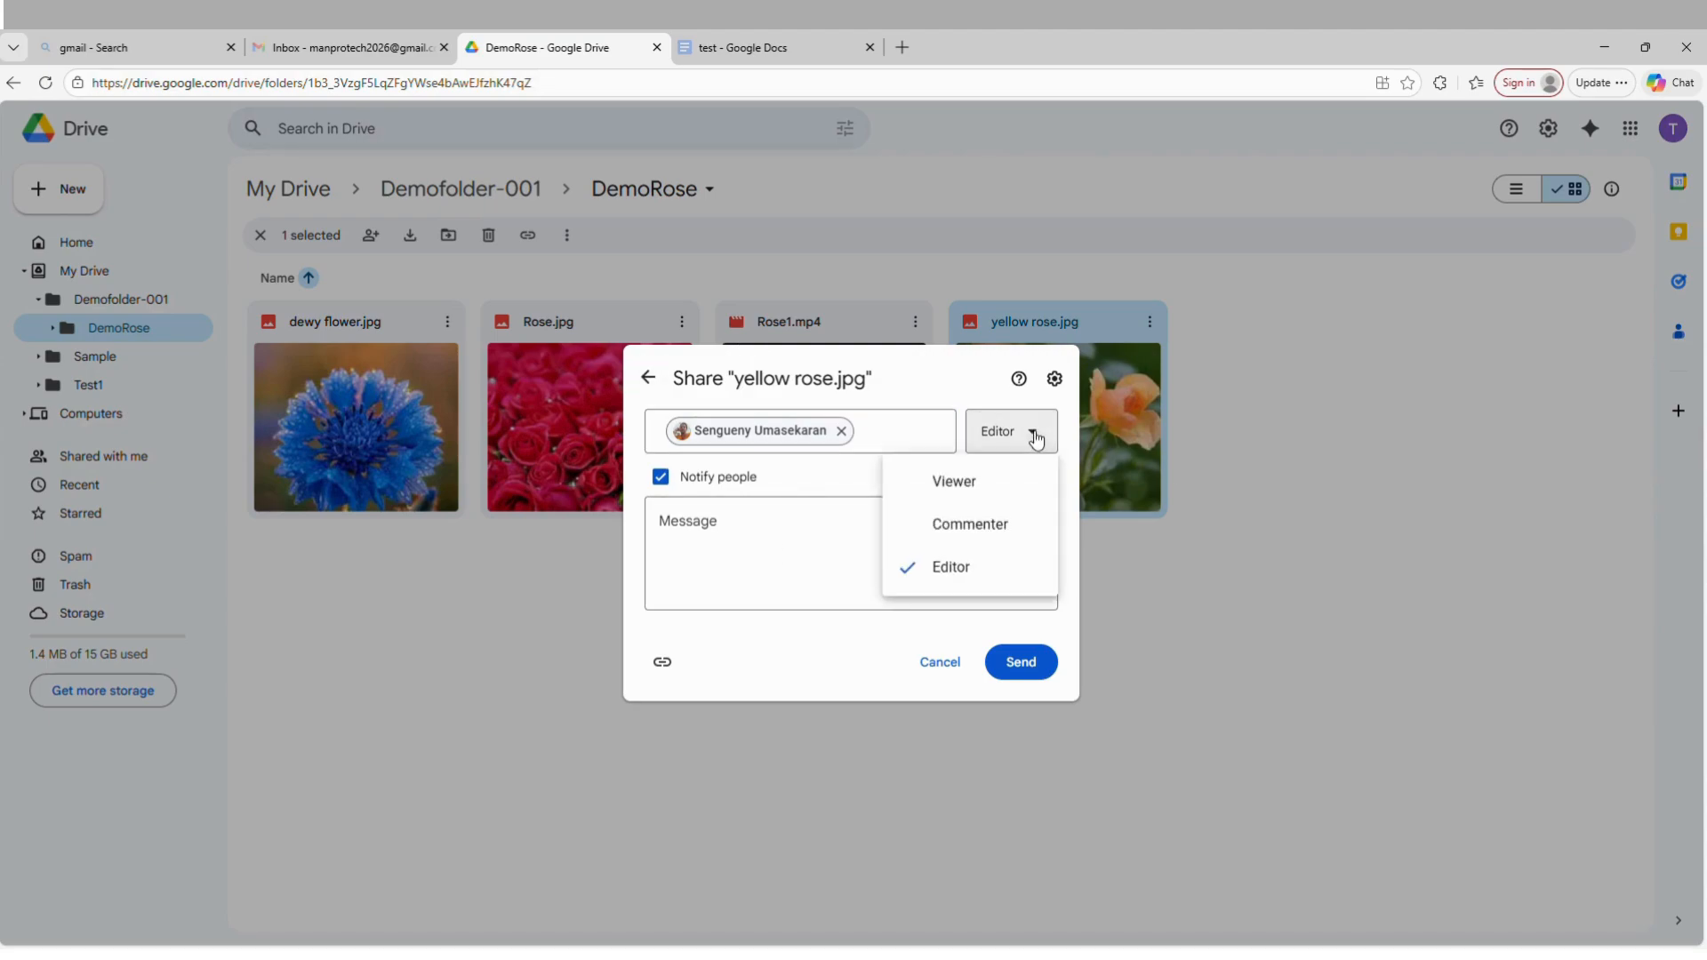
{"action": "left_click", "coordinate": [920, 485]}
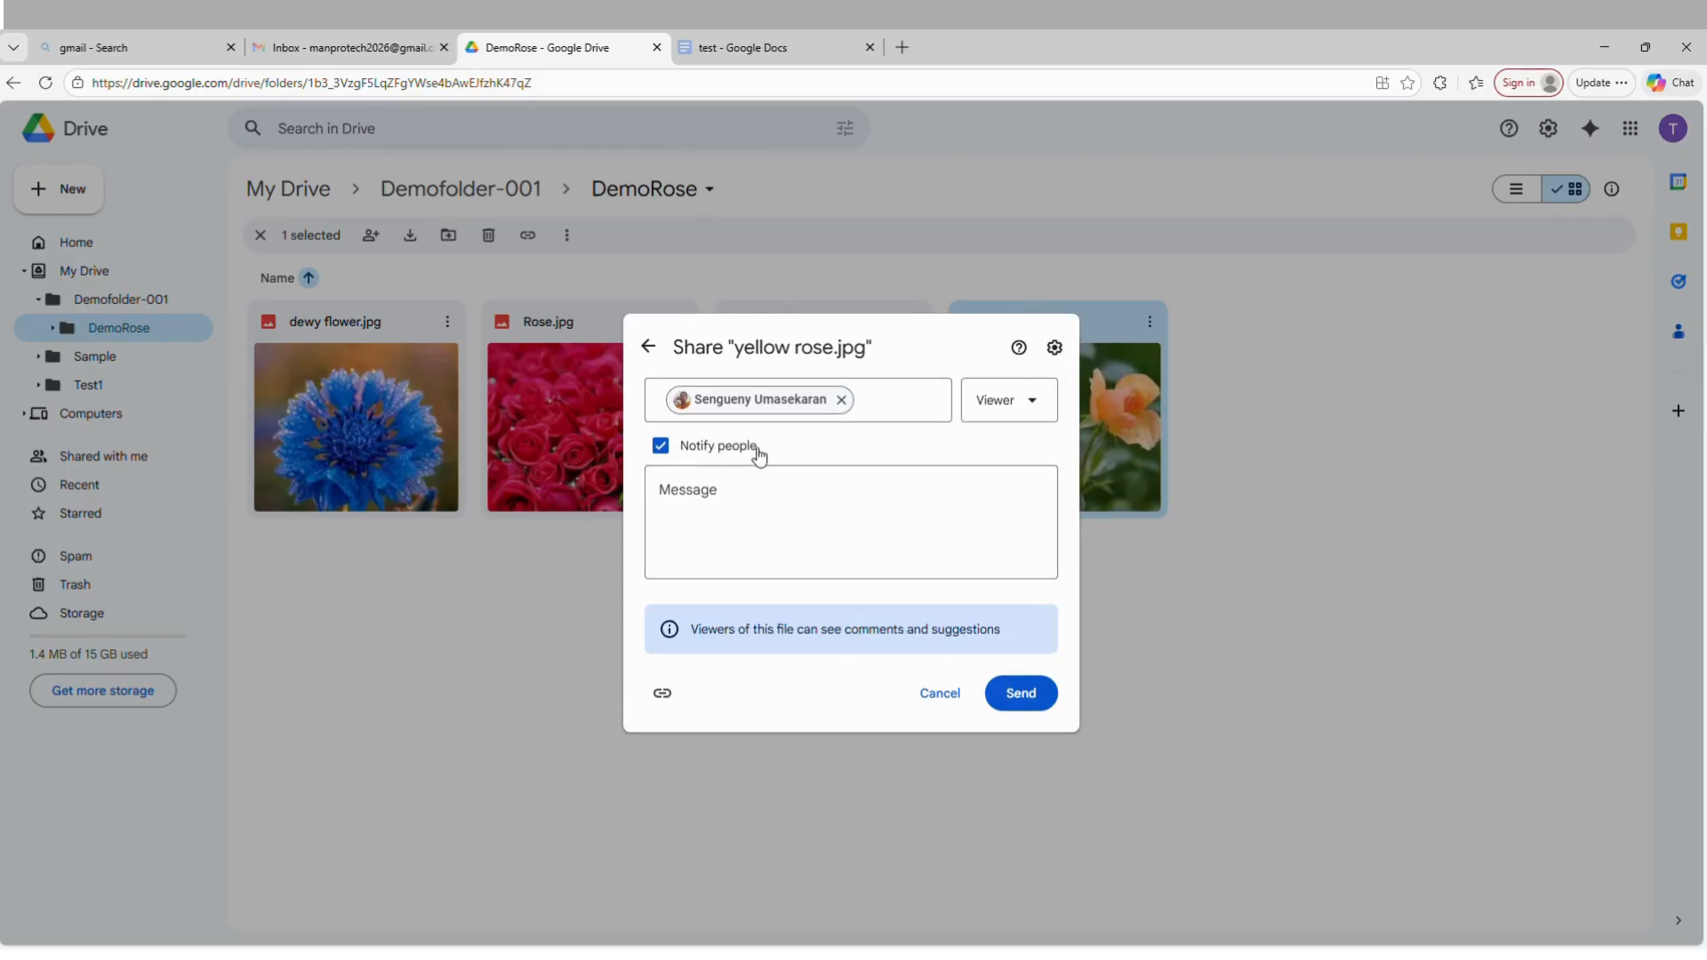
{"action": "left_click", "coordinate": [656, 514]}
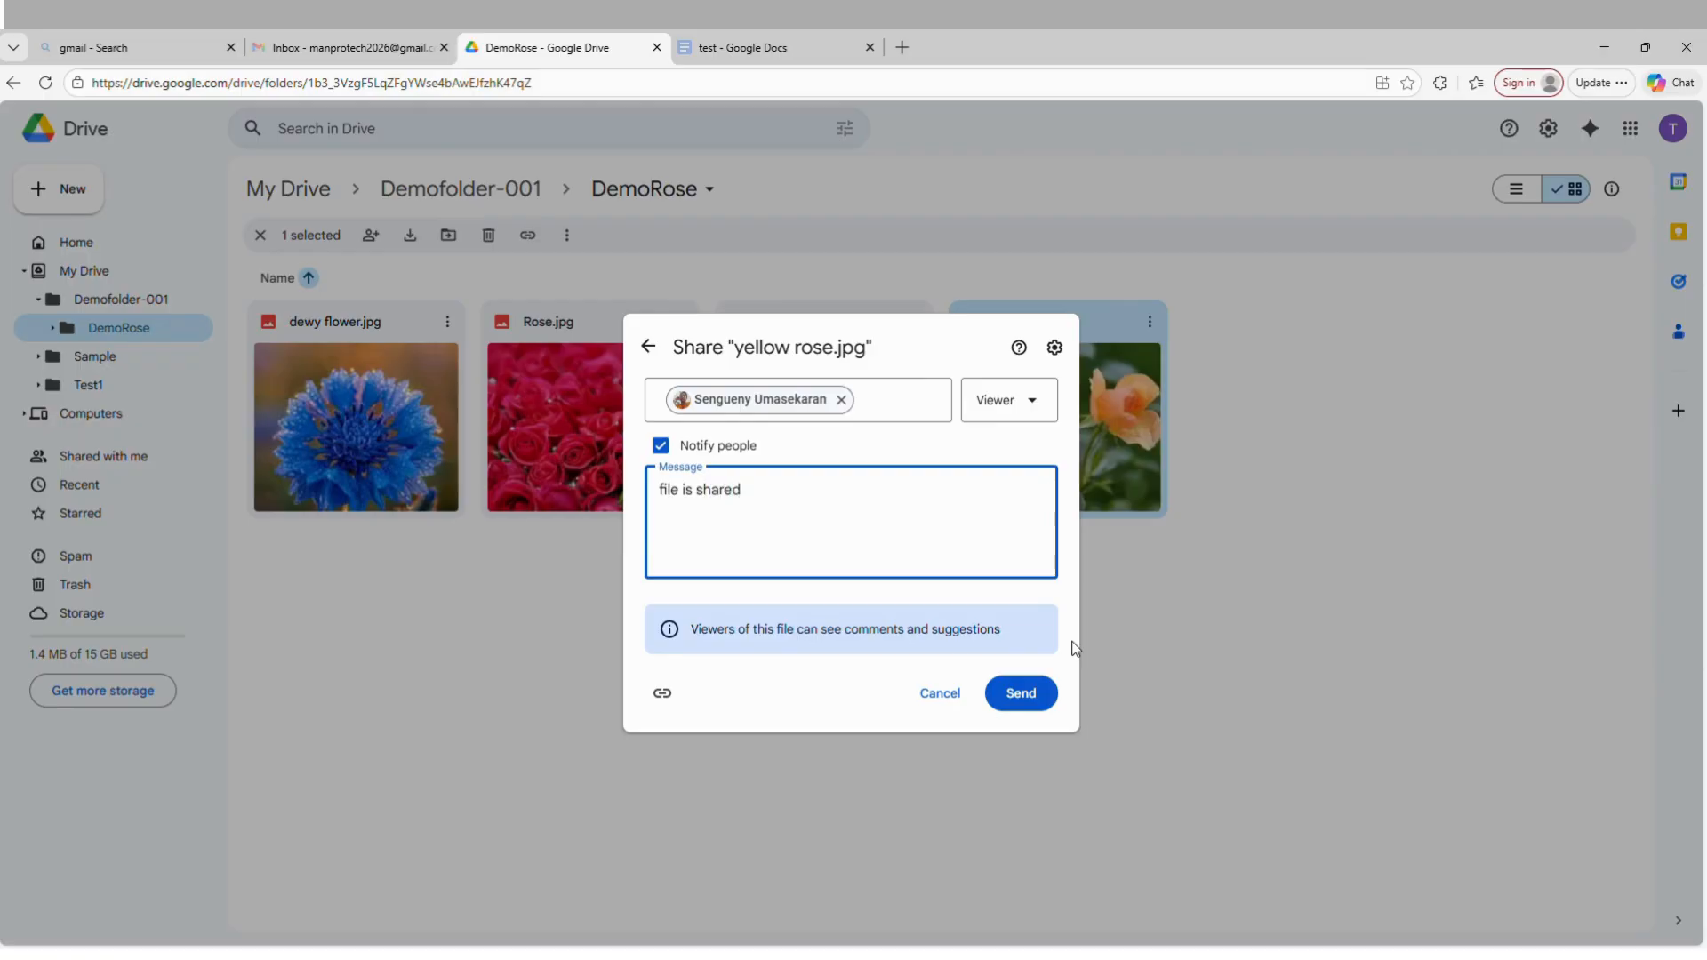
{"action": "left_click", "coordinate": [1031, 690]}
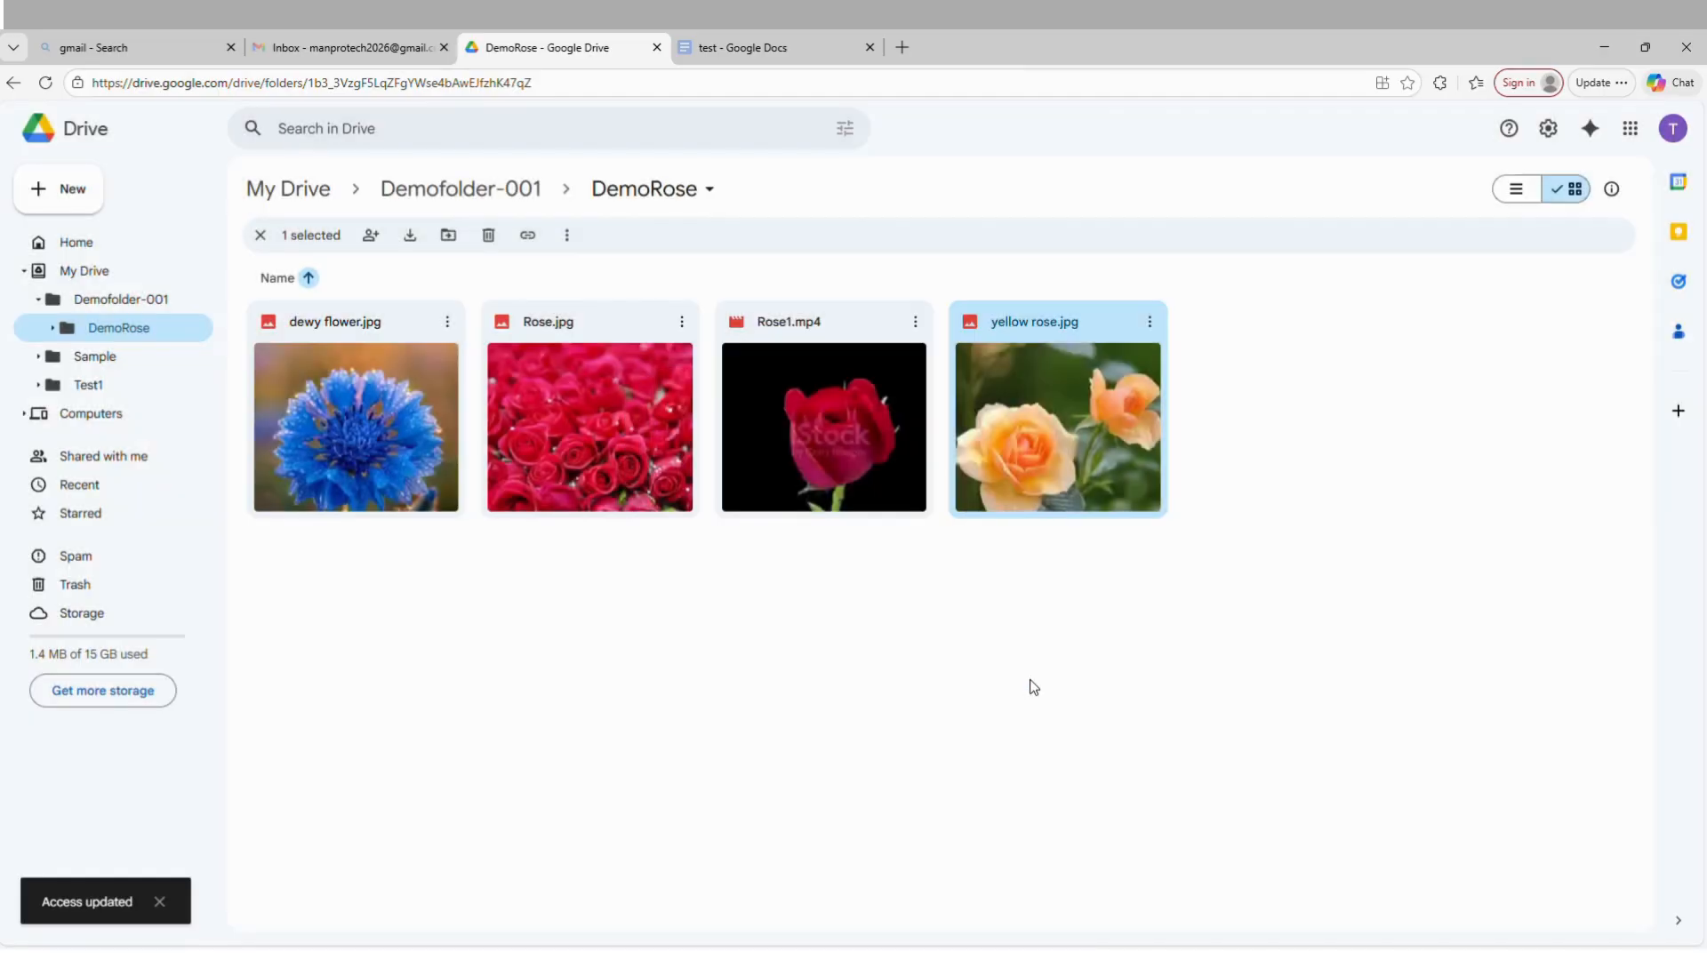
{"action": "left_click", "coordinate": [1241, 646]}
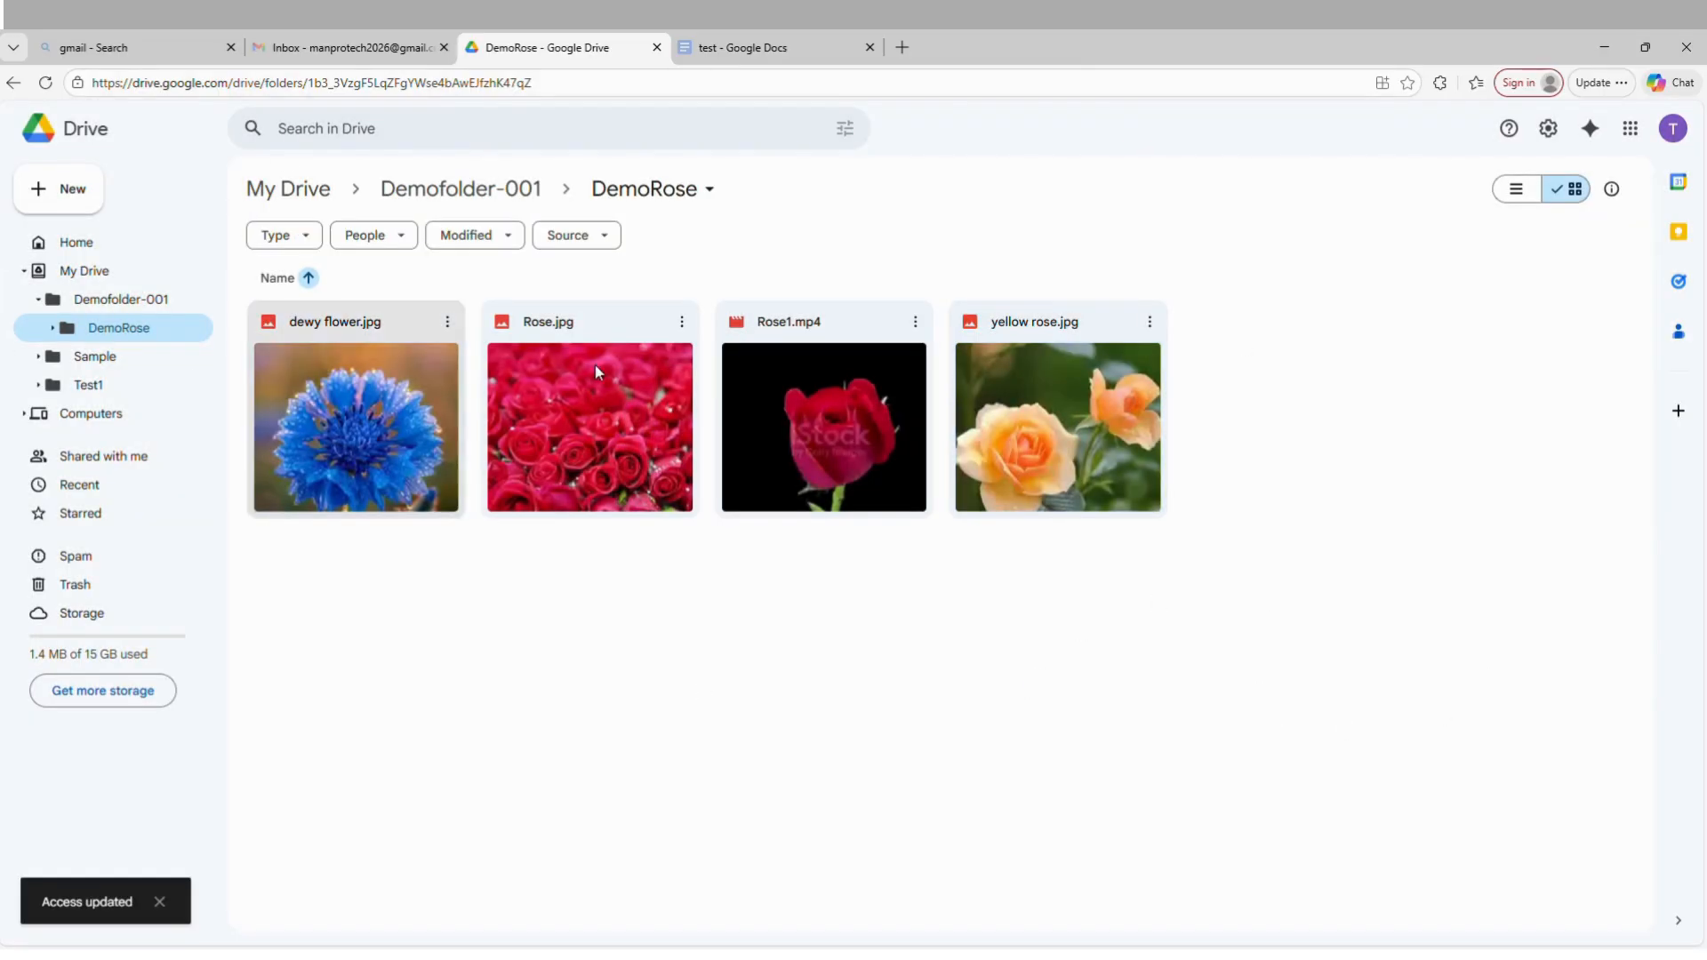
Show the DemoRose files in list layout, and from Demofolder-001 share the DemoRose folder with the suggested contact as Editor.
{"action": "left_click", "coordinate": [1516, 188]}
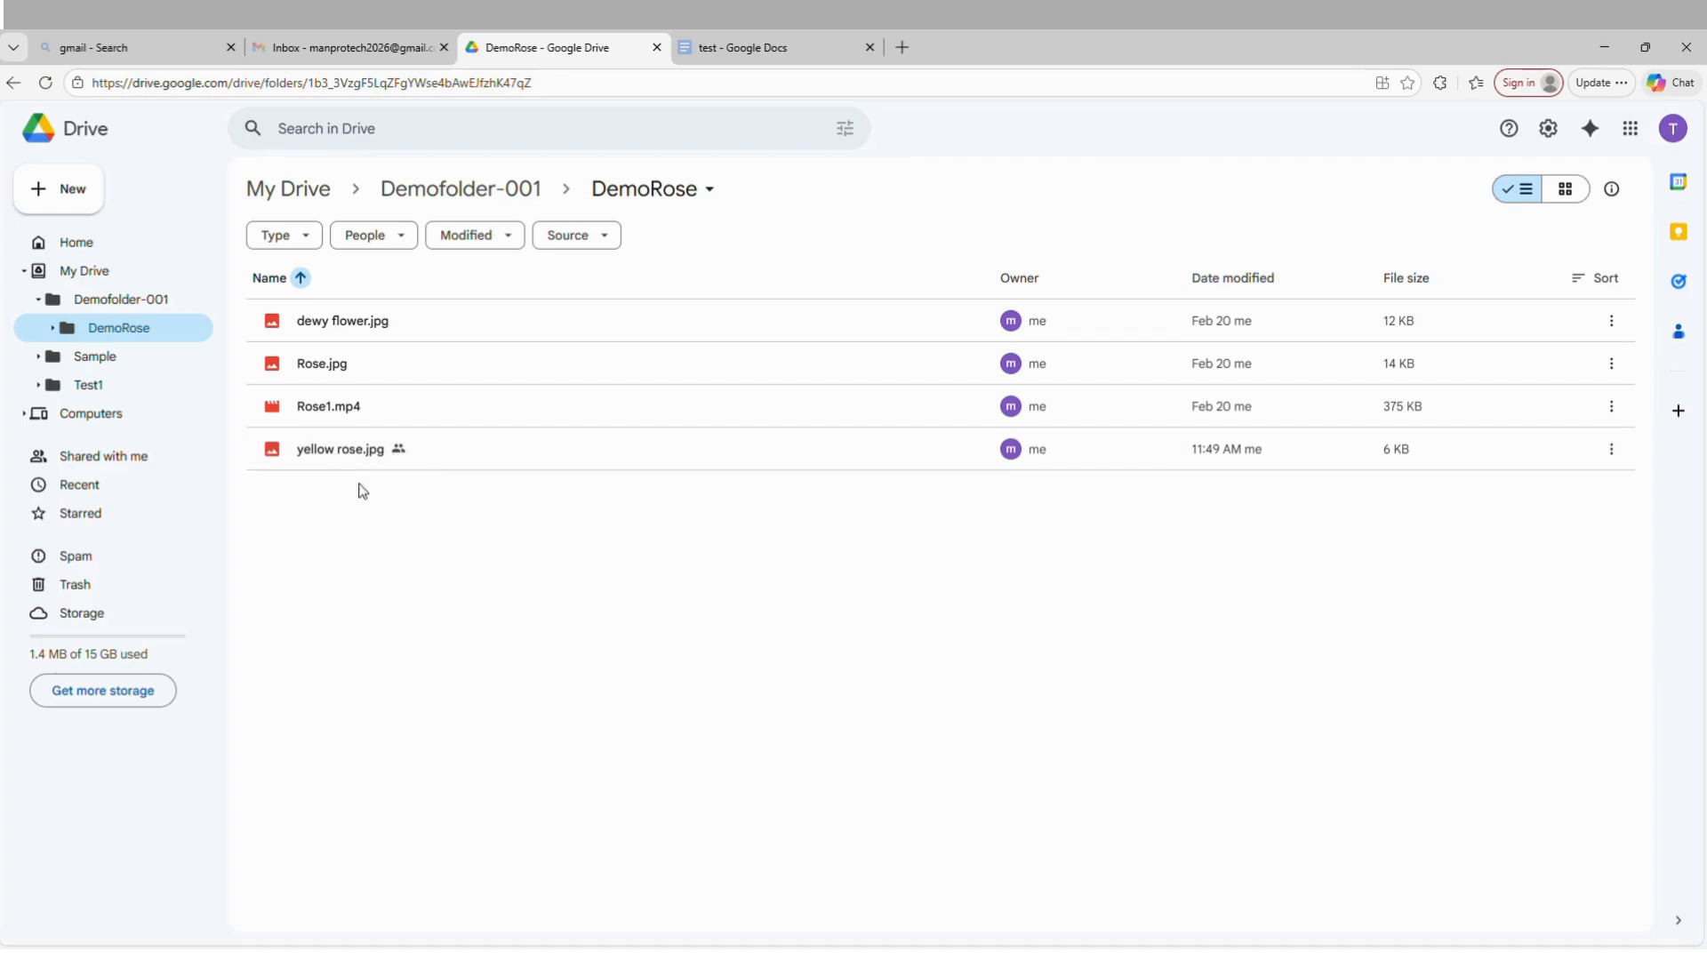
{"action": "left_click", "coordinate": [436, 188]}
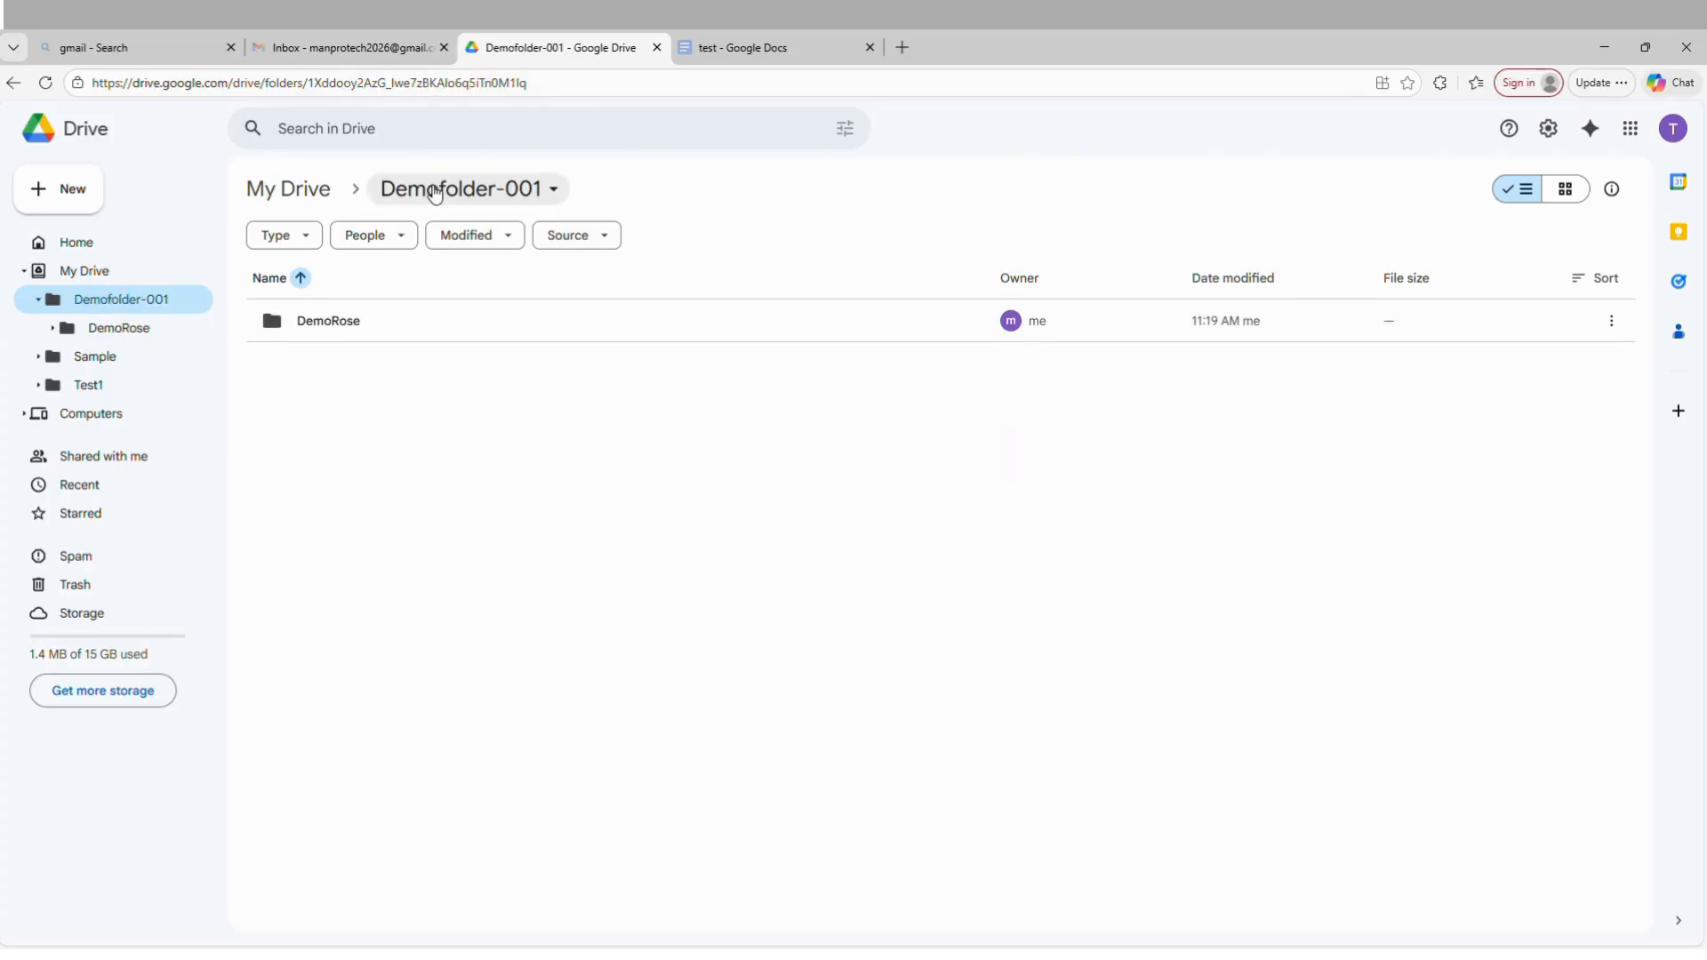
{"action": "left_click", "coordinate": [1483, 322]}
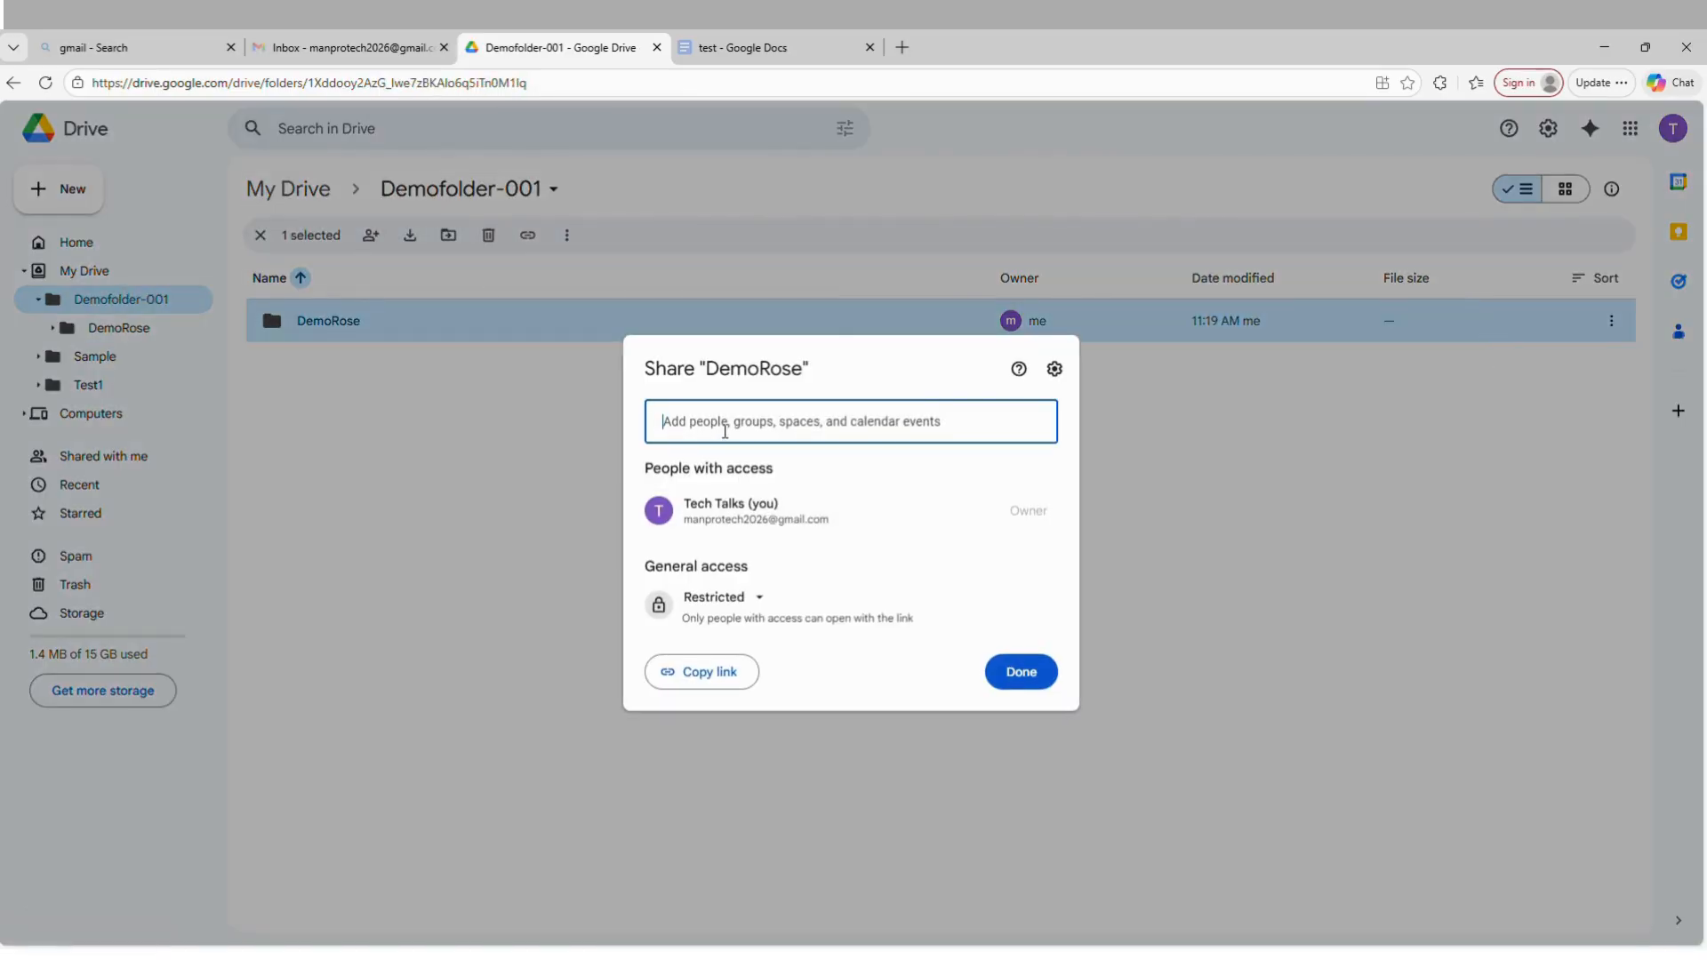
{"action": "left_click", "coordinate": [729, 421]}
{"action": "left_click", "coordinate": [778, 481]}
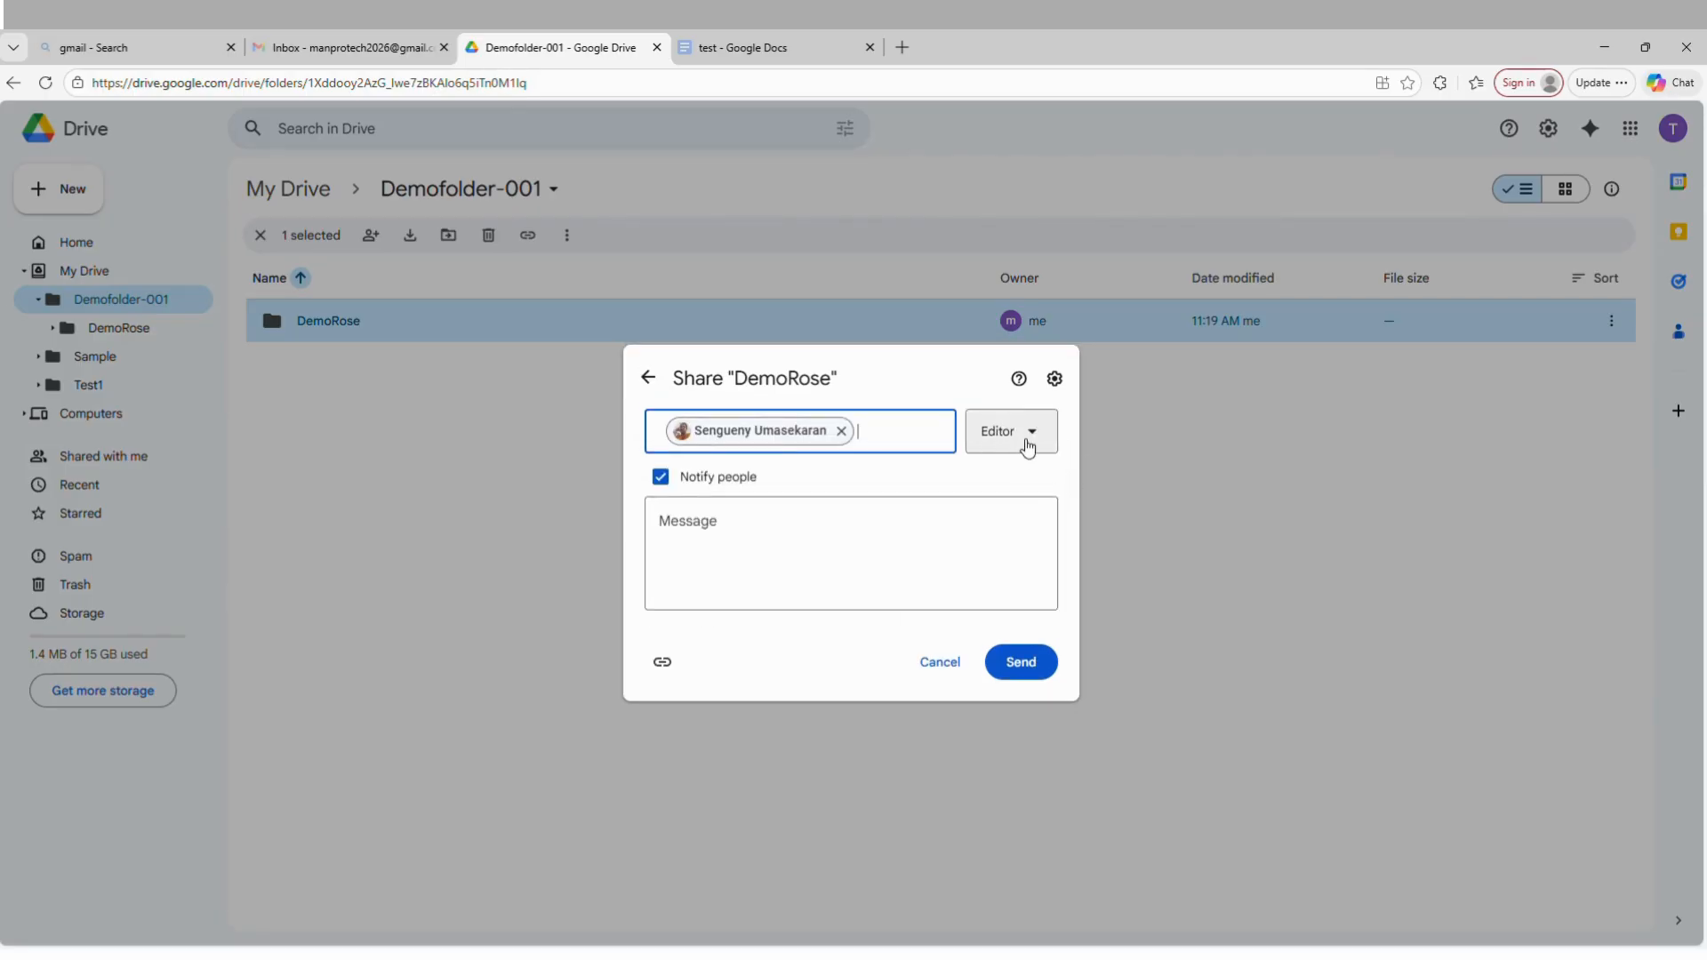
{"action": "left_click", "coordinate": [1019, 669]}
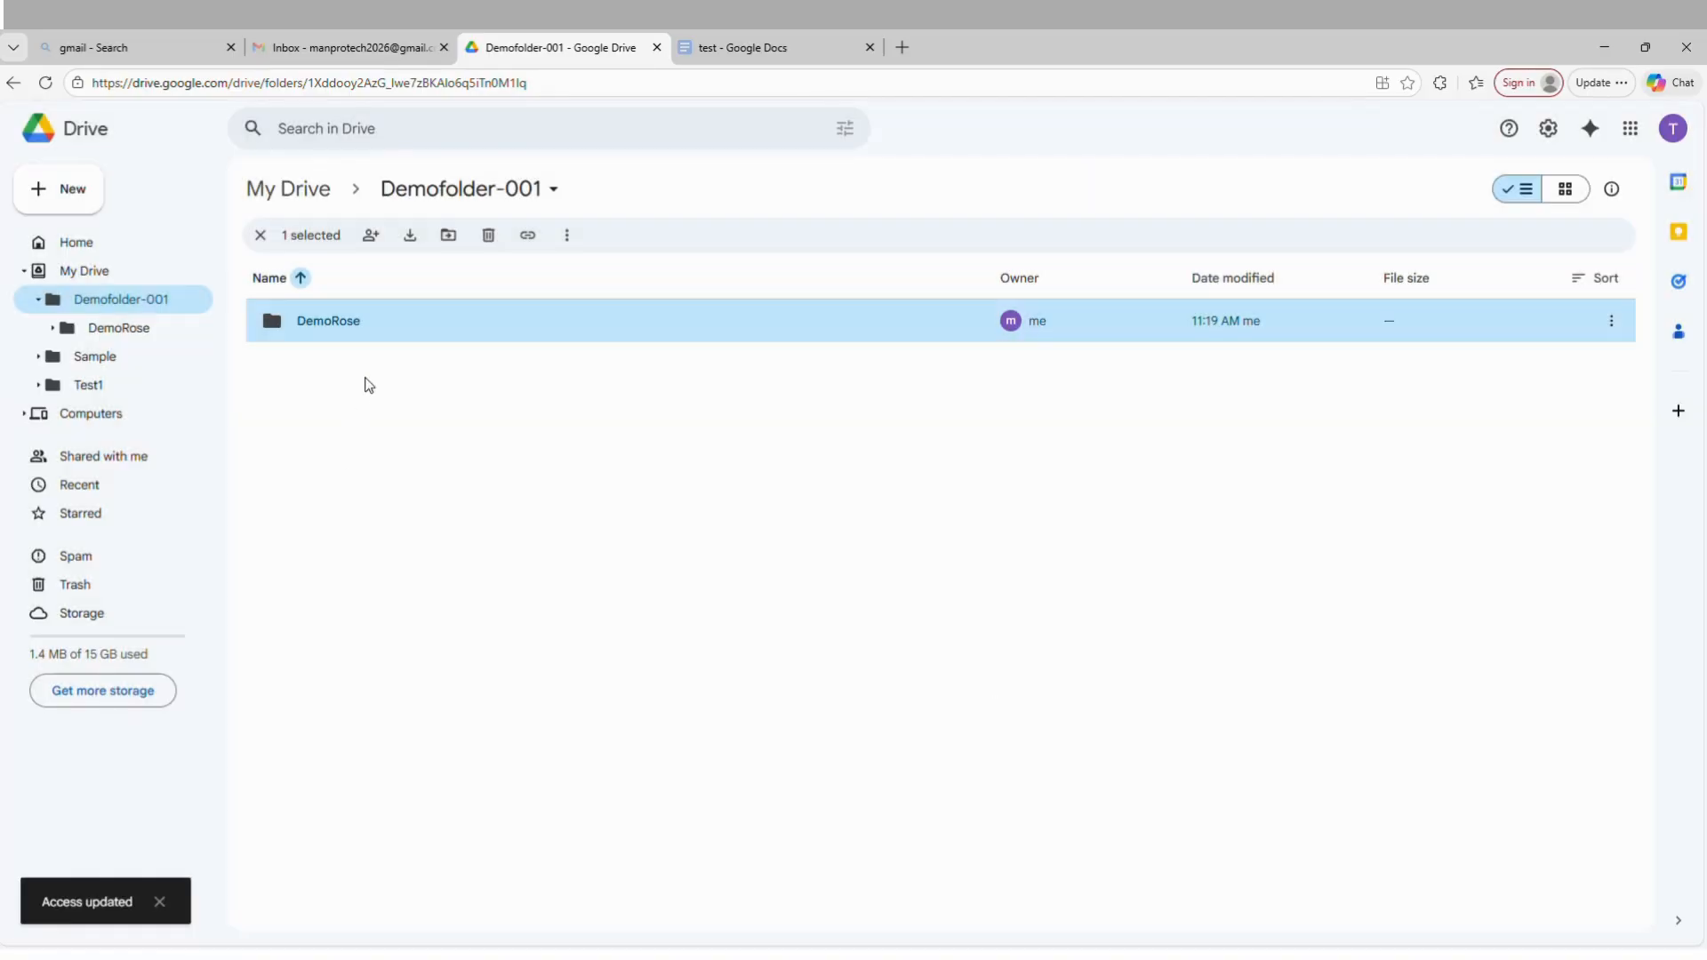
{"action": "left_click", "coordinate": [587, 529]}
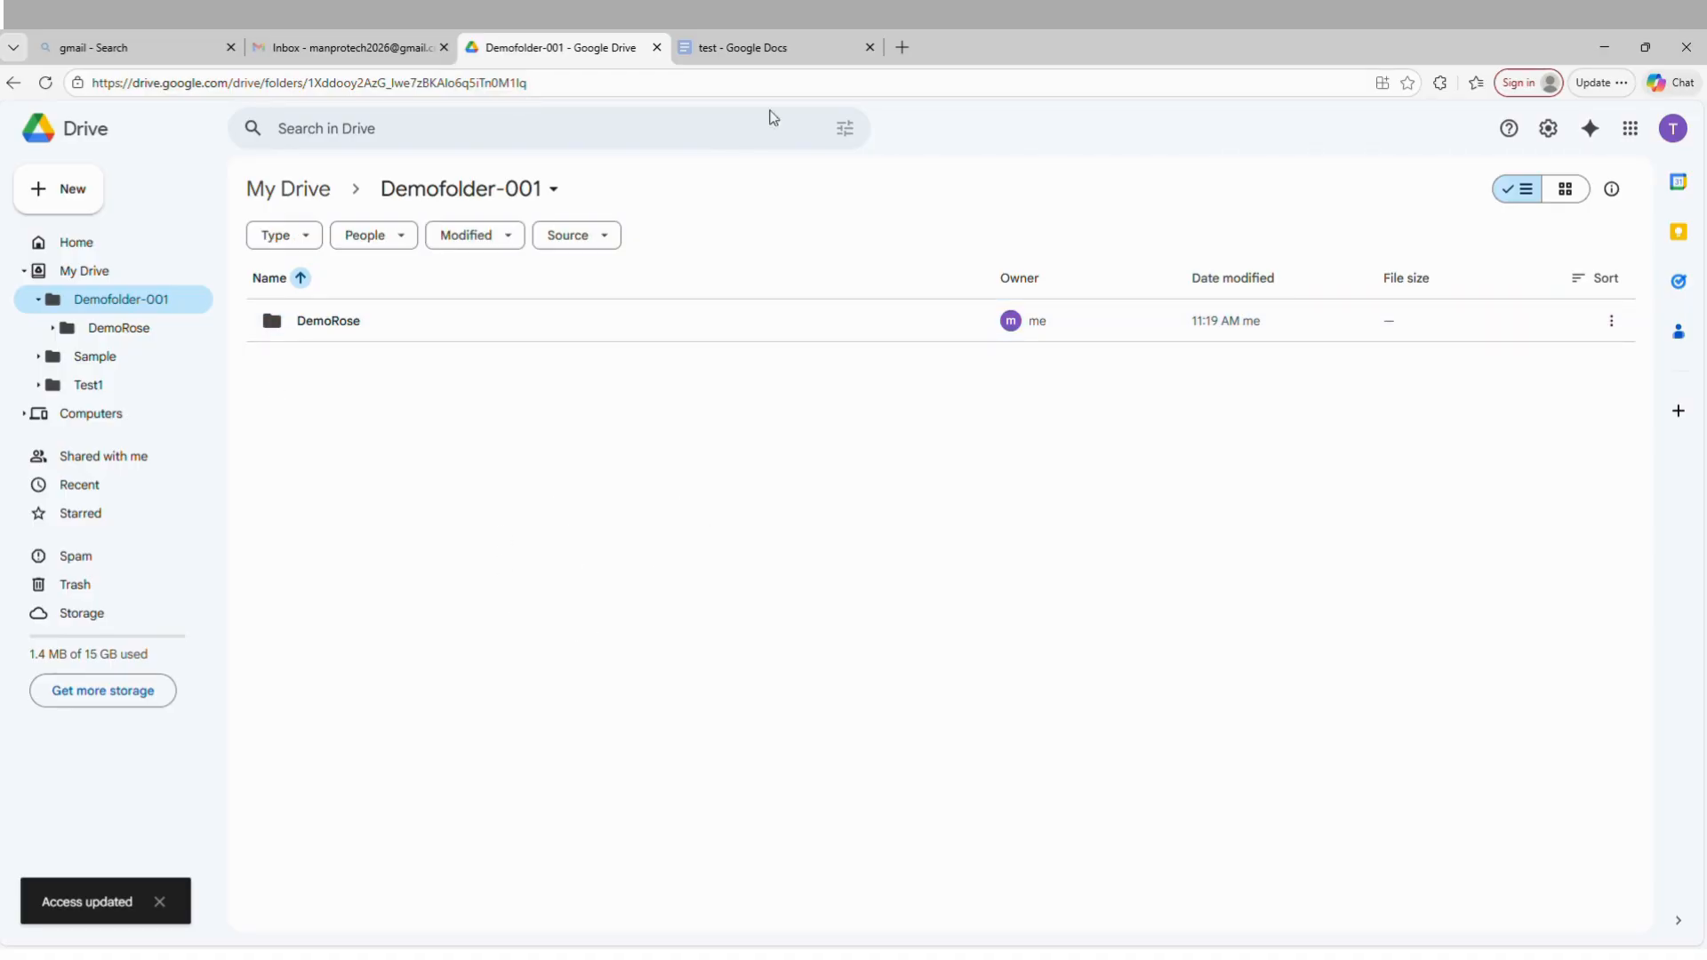
Reload Demofolder-001 and compare the folder icons there and in My Drive to check the sharing status.
{"action": "left_click", "coordinate": [45, 81]}
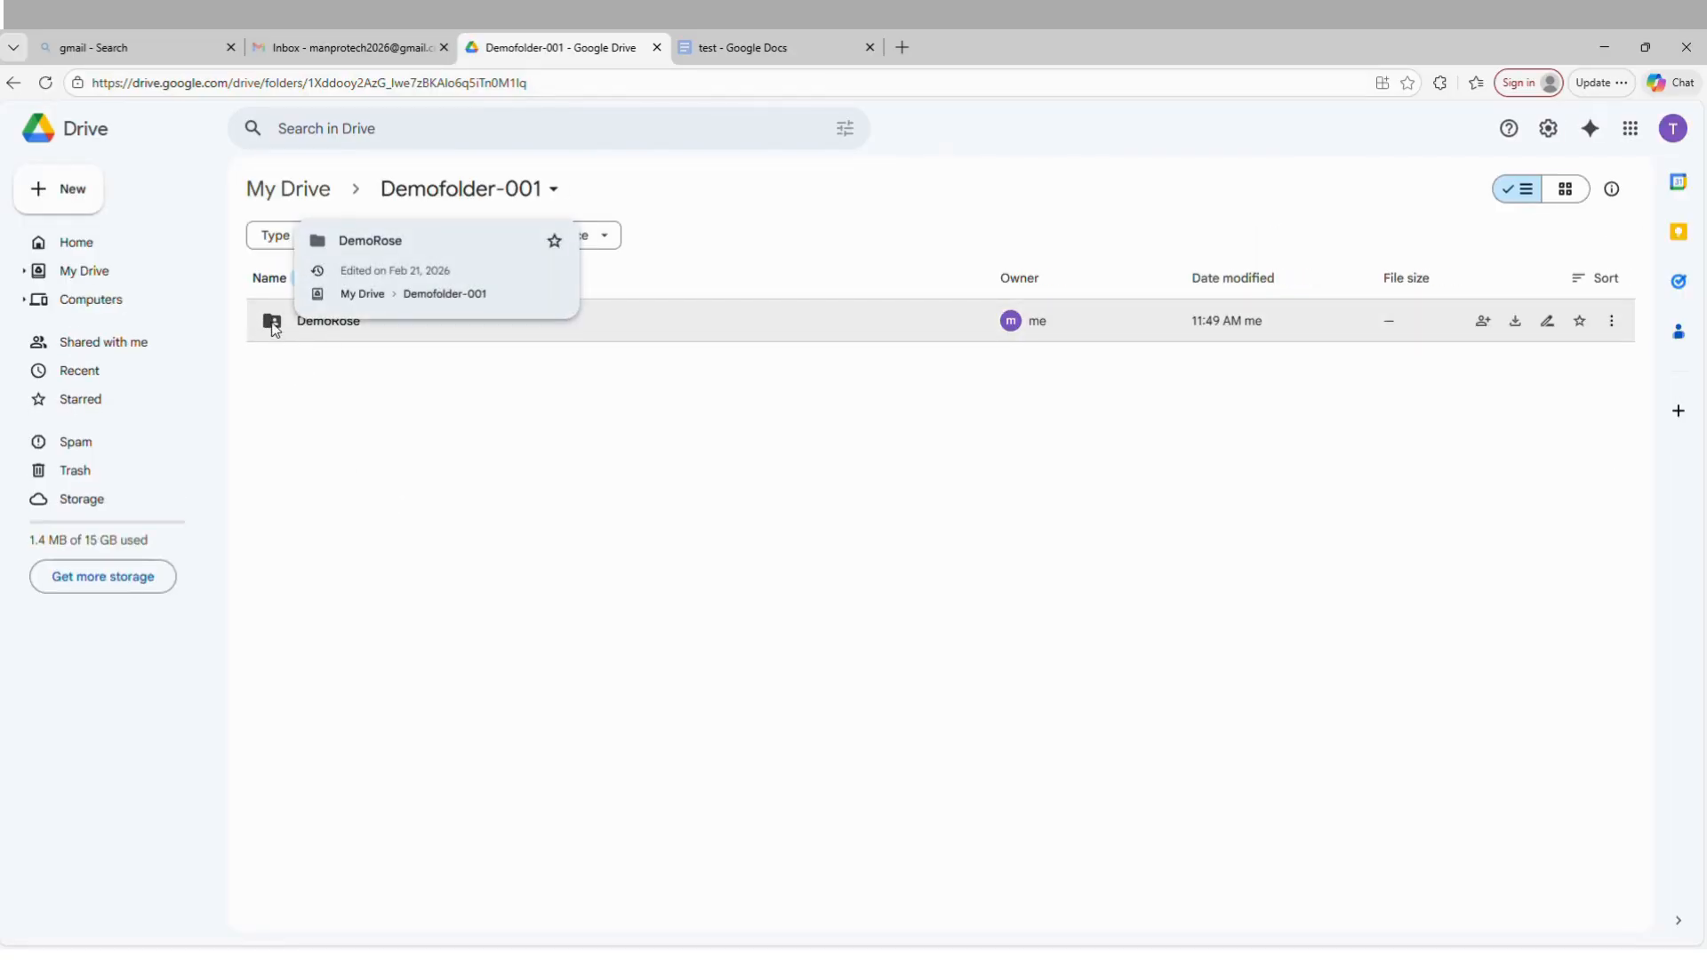
{"action": "left_click", "coordinate": [294, 194]}
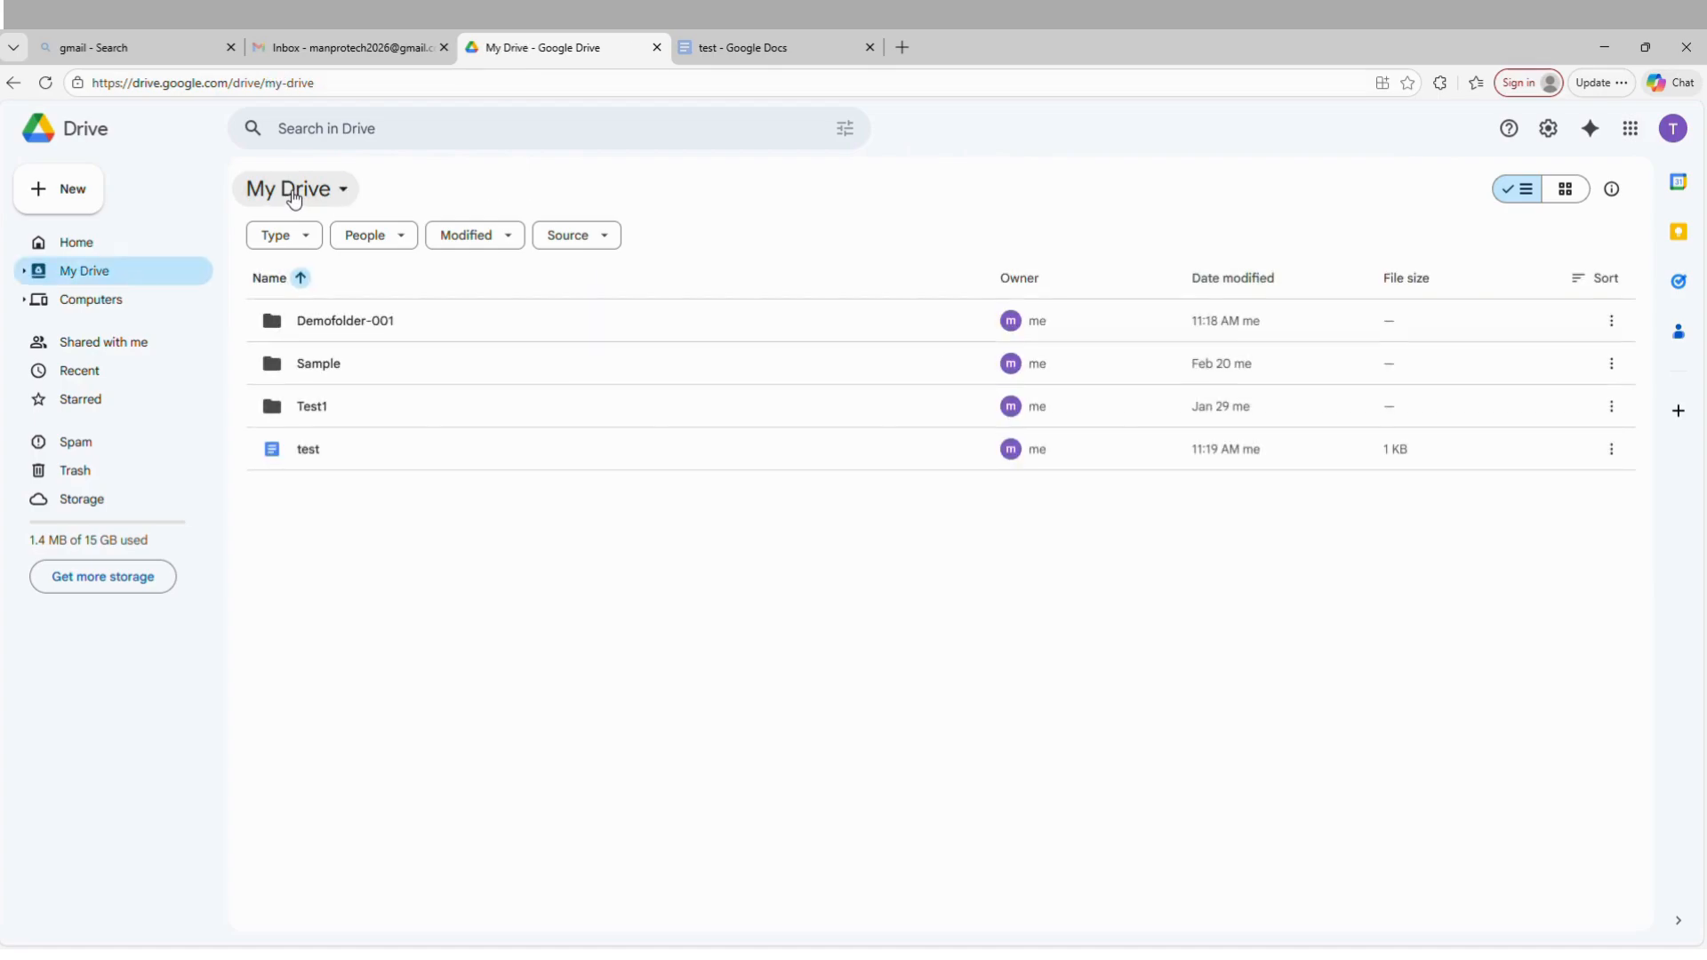
{"action": "left_click", "coordinate": [331, 322]}
{"action": "double_click", "coordinate": [331, 322]}
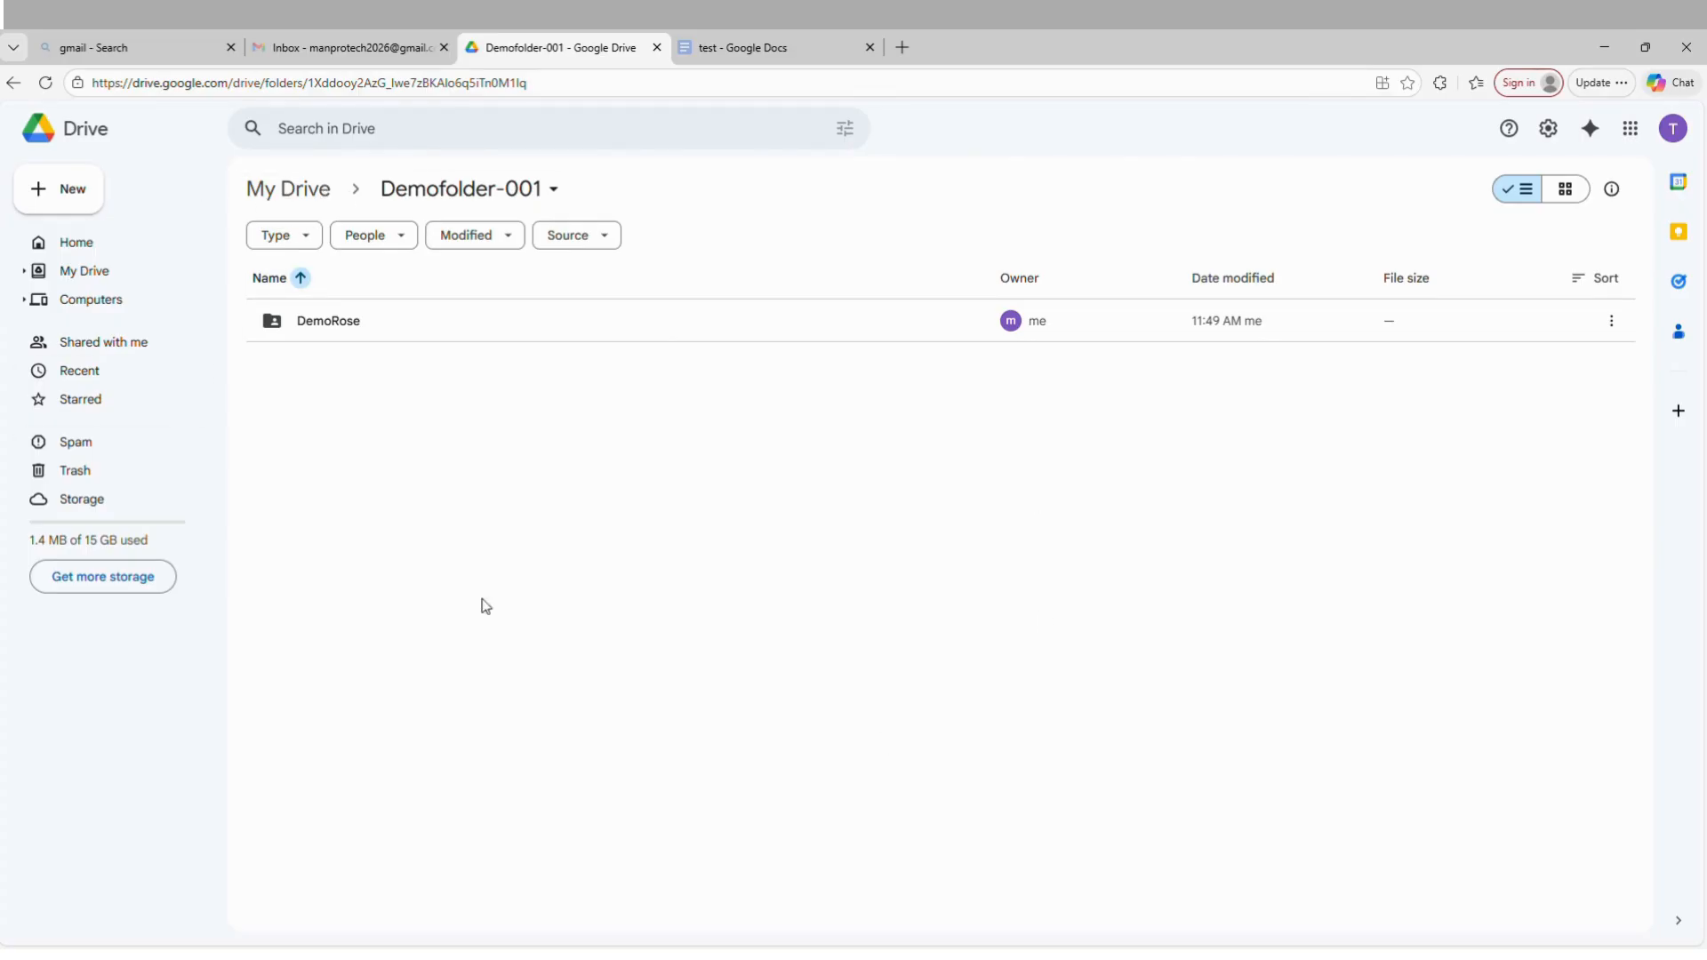
{"action": "left_click", "coordinate": [296, 194]}
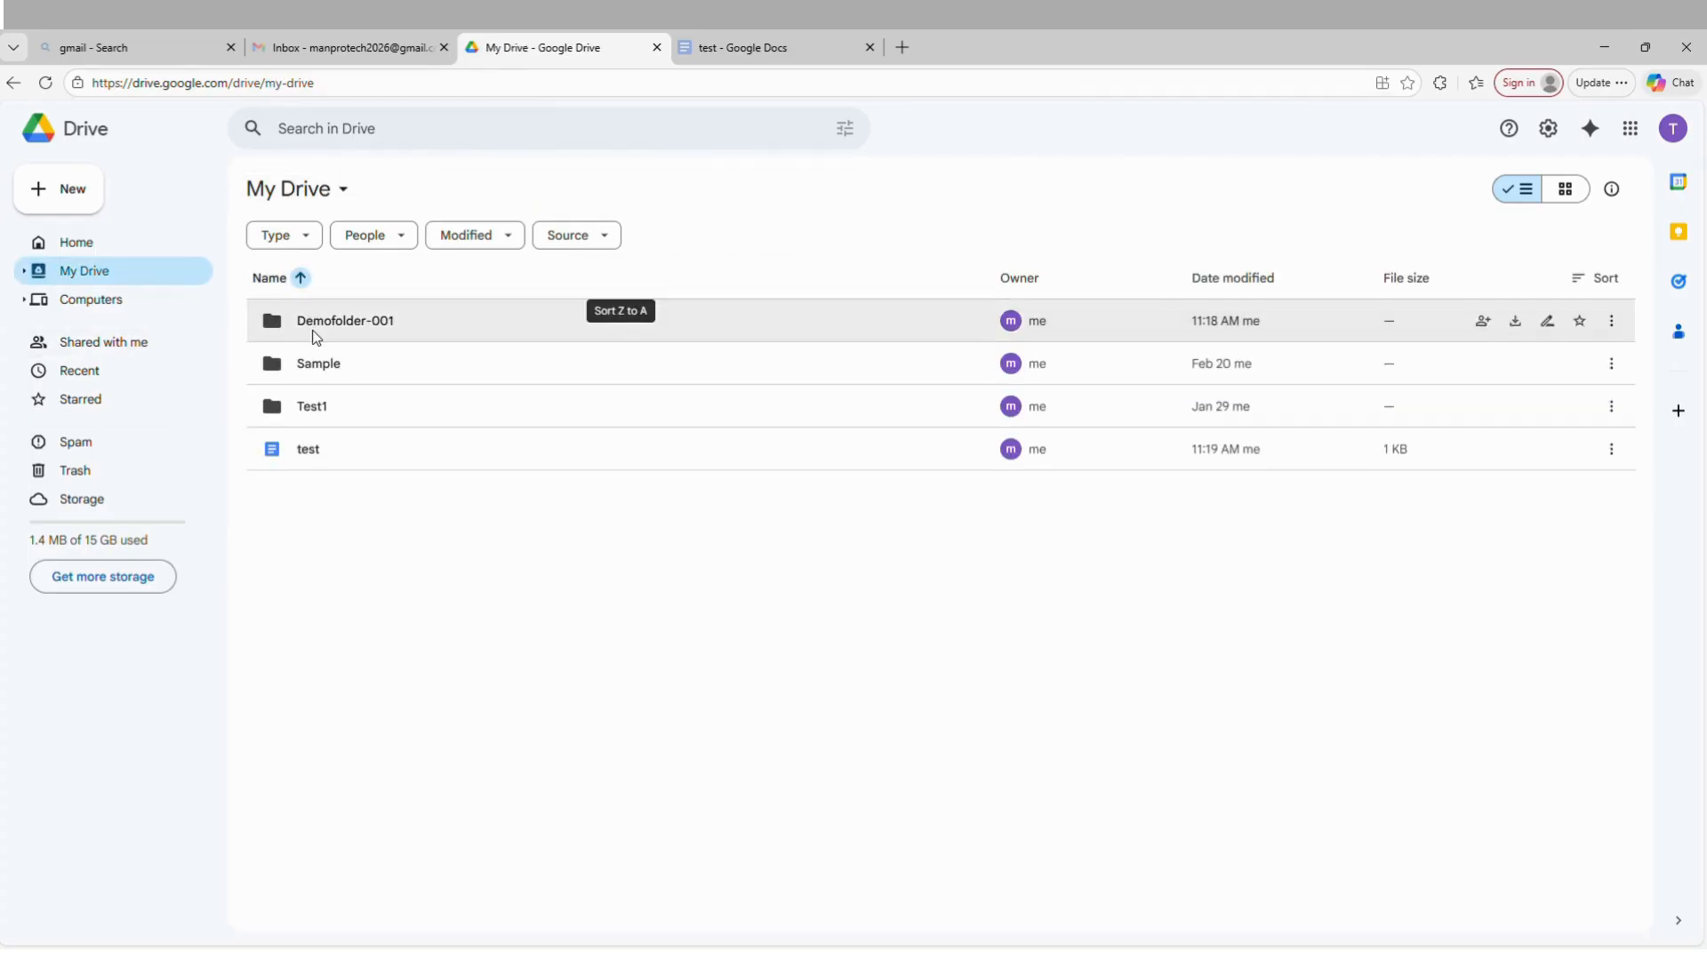
Switch to the "test" document in Google Docs and share it with the suggested contact as Editor, notifying them.
{"action": "left_click", "coordinate": [323, 448]}
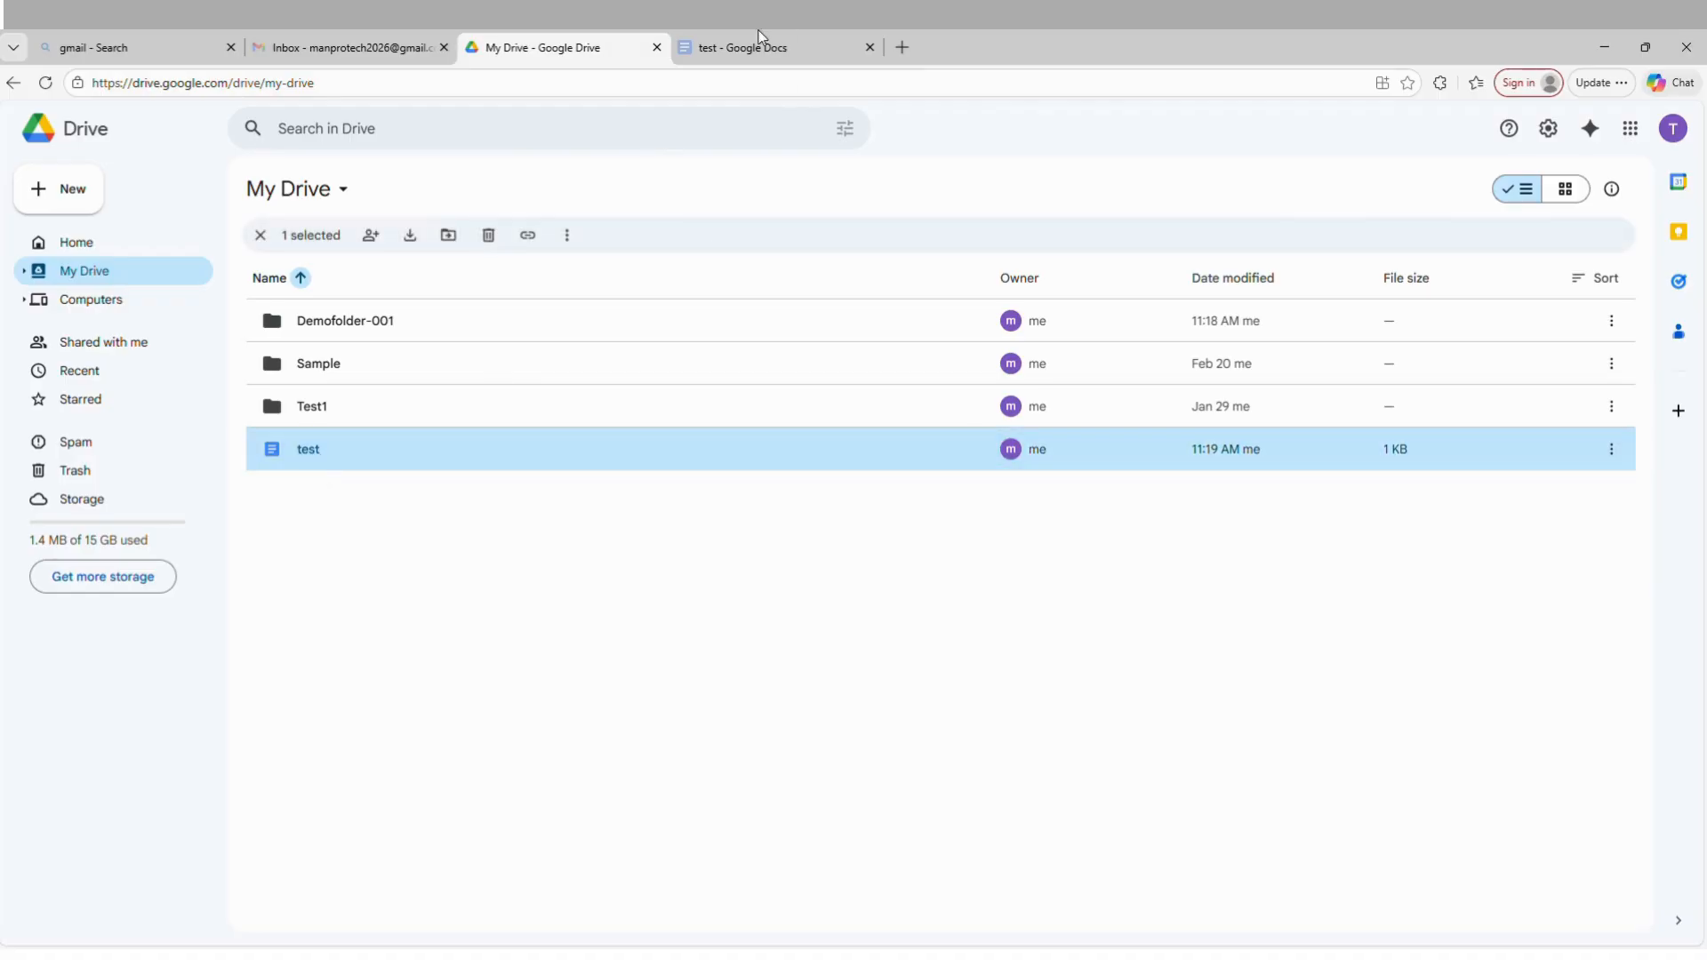
{"action": "left_click", "coordinate": [703, 46]}
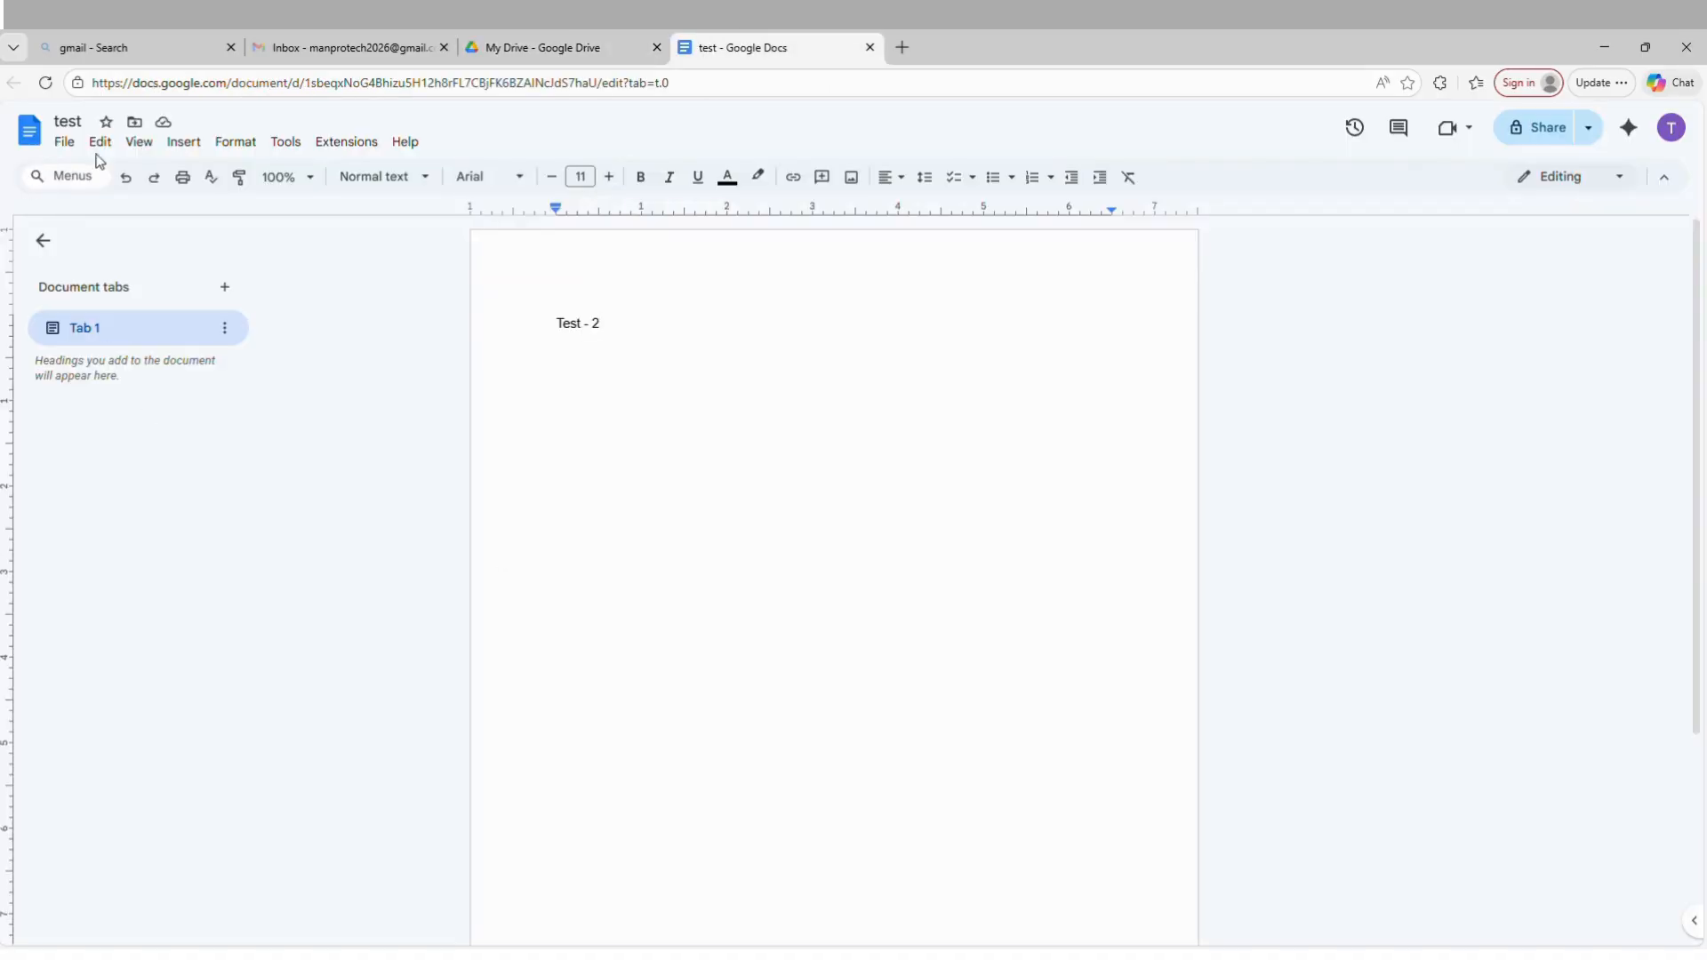
{"action": "left_click", "coordinate": [654, 414]}
{"action": "left_click", "coordinate": [1556, 129]}
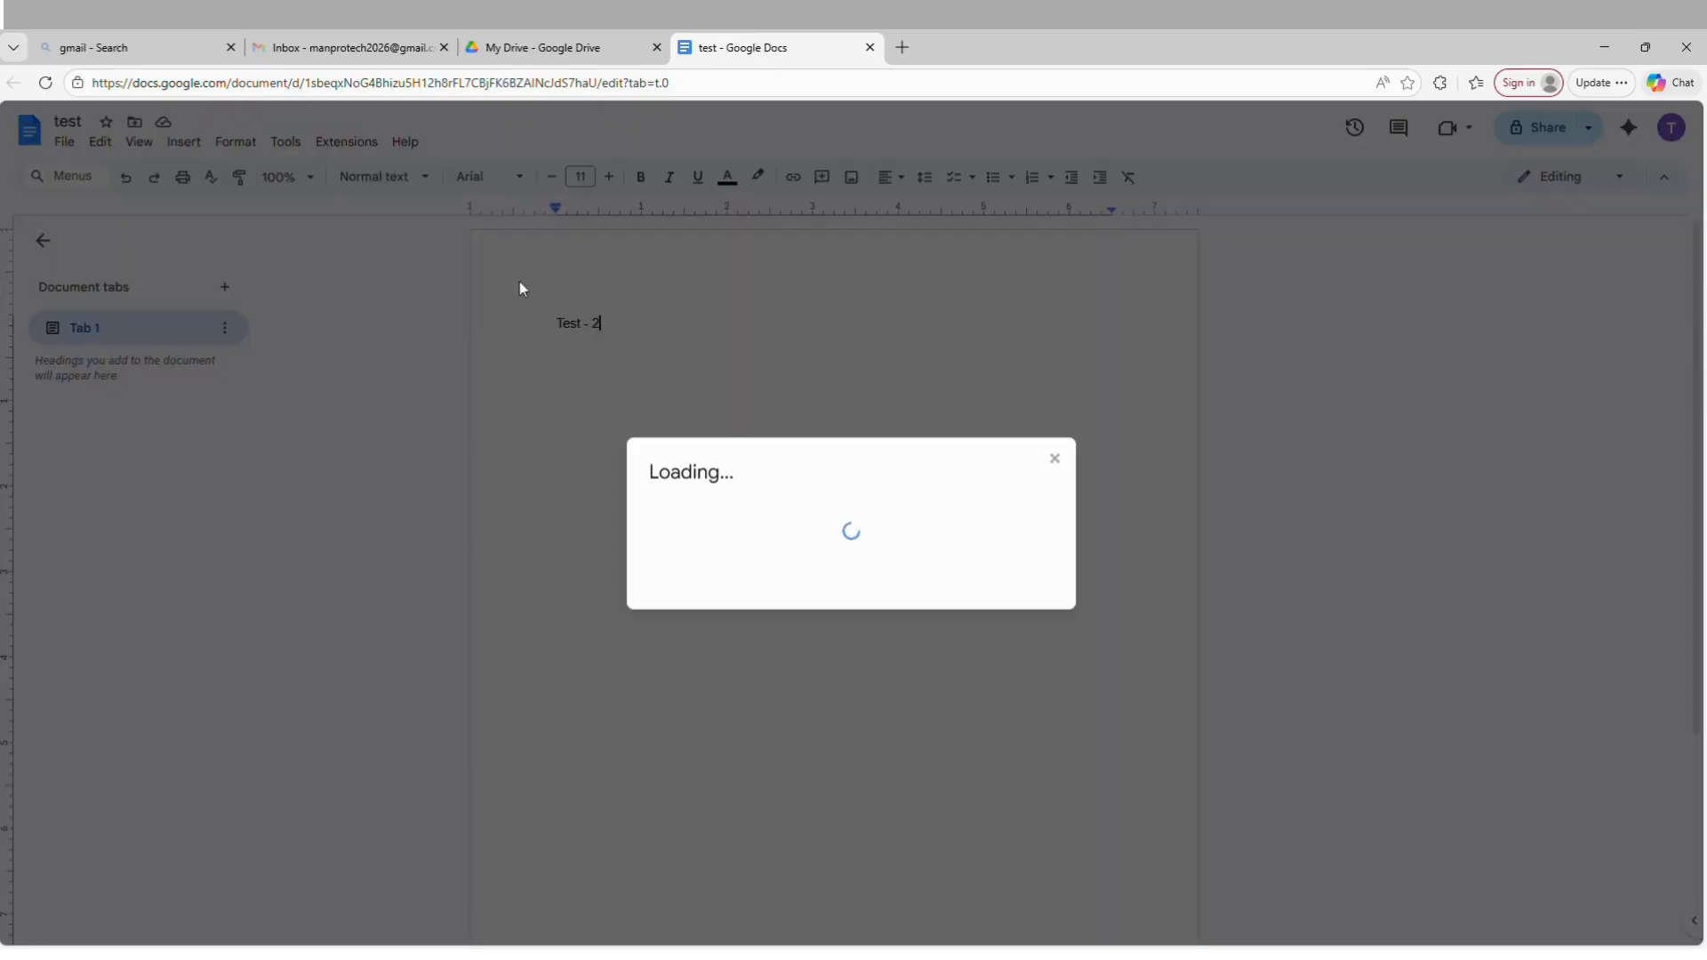
{"action": "left_click", "coordinate": [791, 421]}
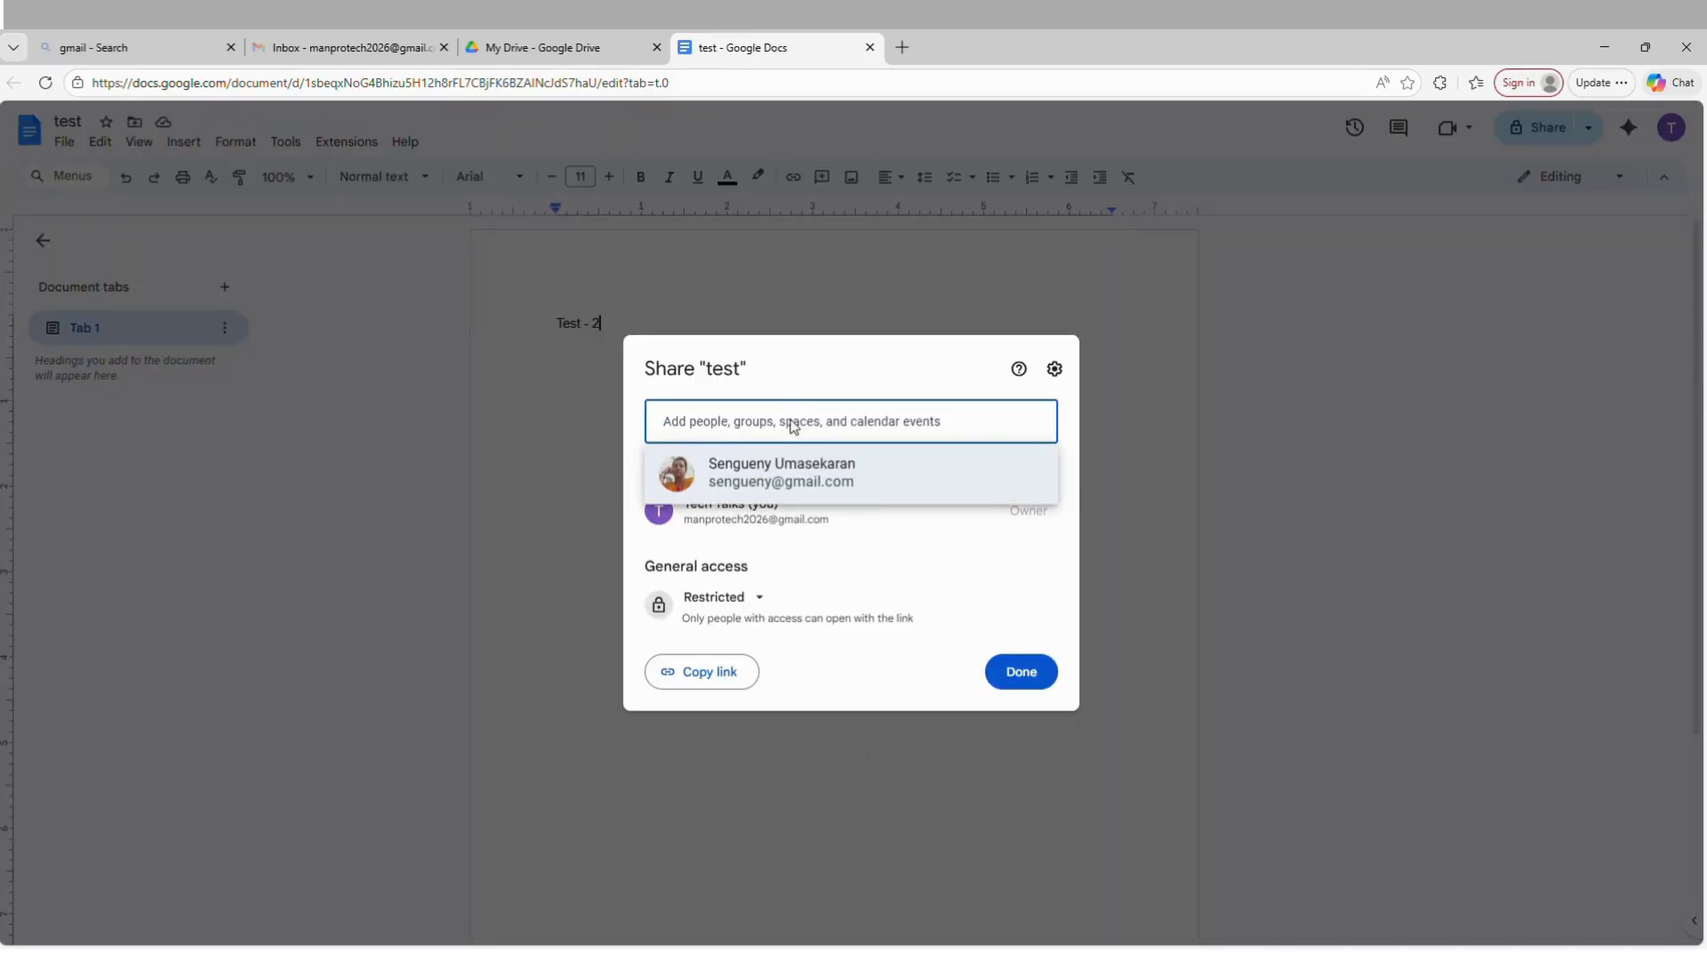
{"action": "left_click", "coordinate": [869, 480]}
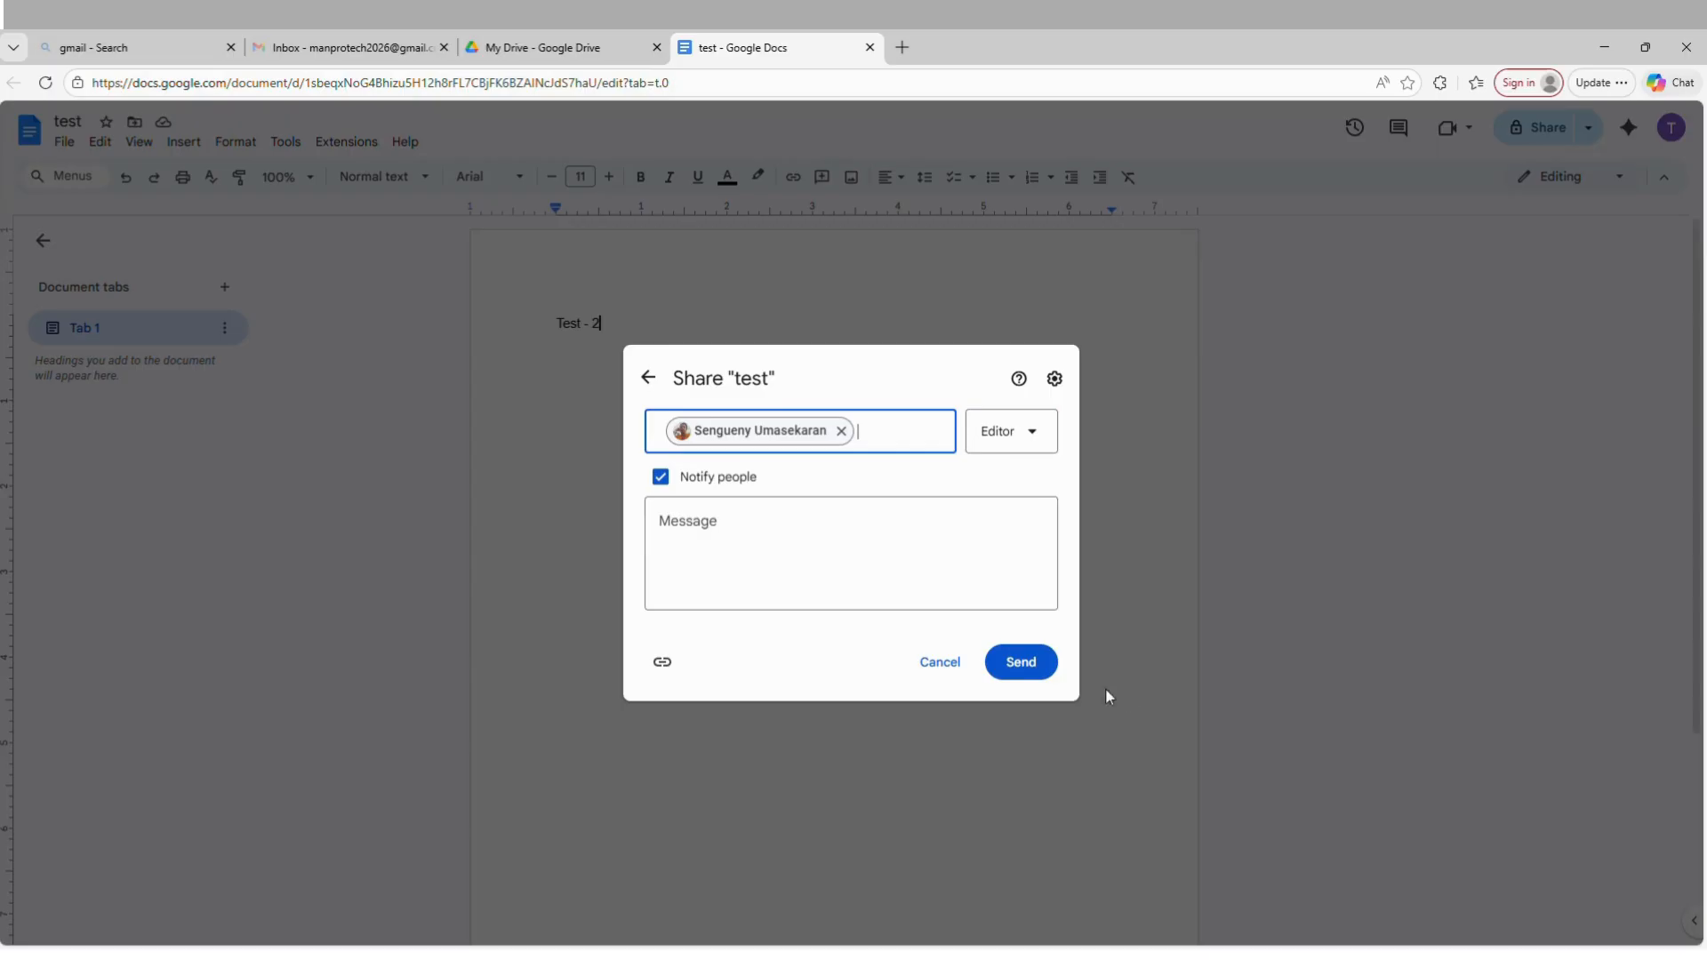
{"action": "left_click", "coordinate": [1009, 663]}
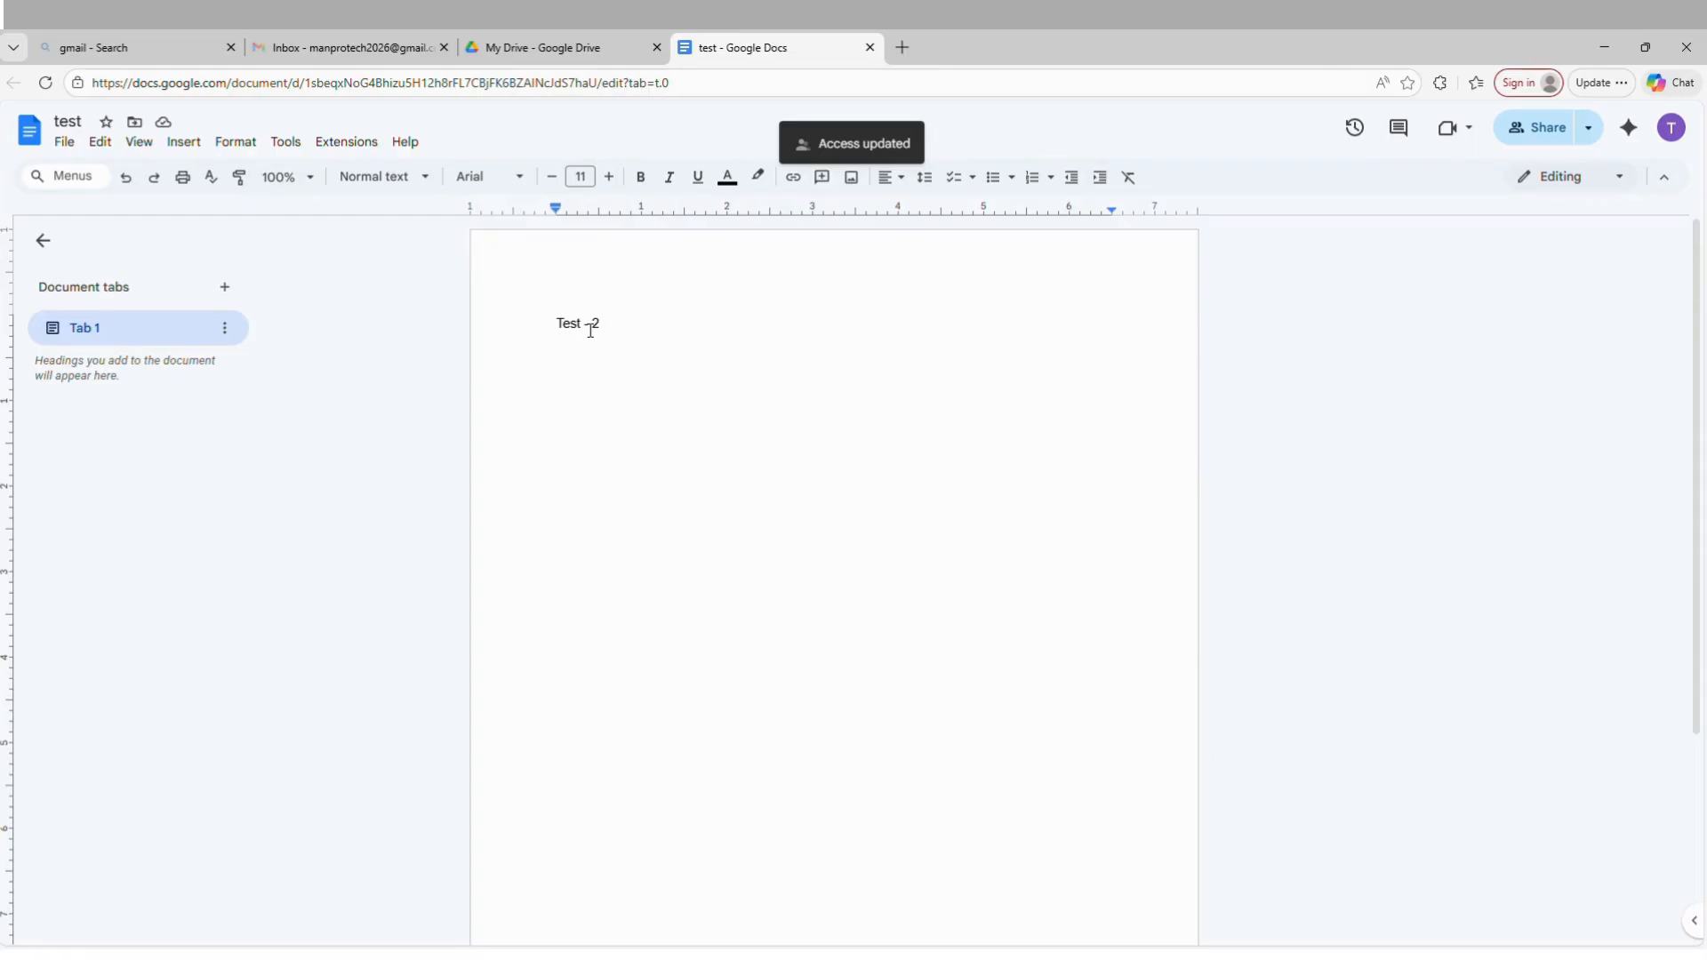
{"action": "left_click", "coordinate": [601, 40]}
{"action": "left_click", "coordinate": [712, 51]}
Review who has access to the "test" document and expand the current version in its version history.
{"action": "left_click", "coordinate": [1539, 127]}
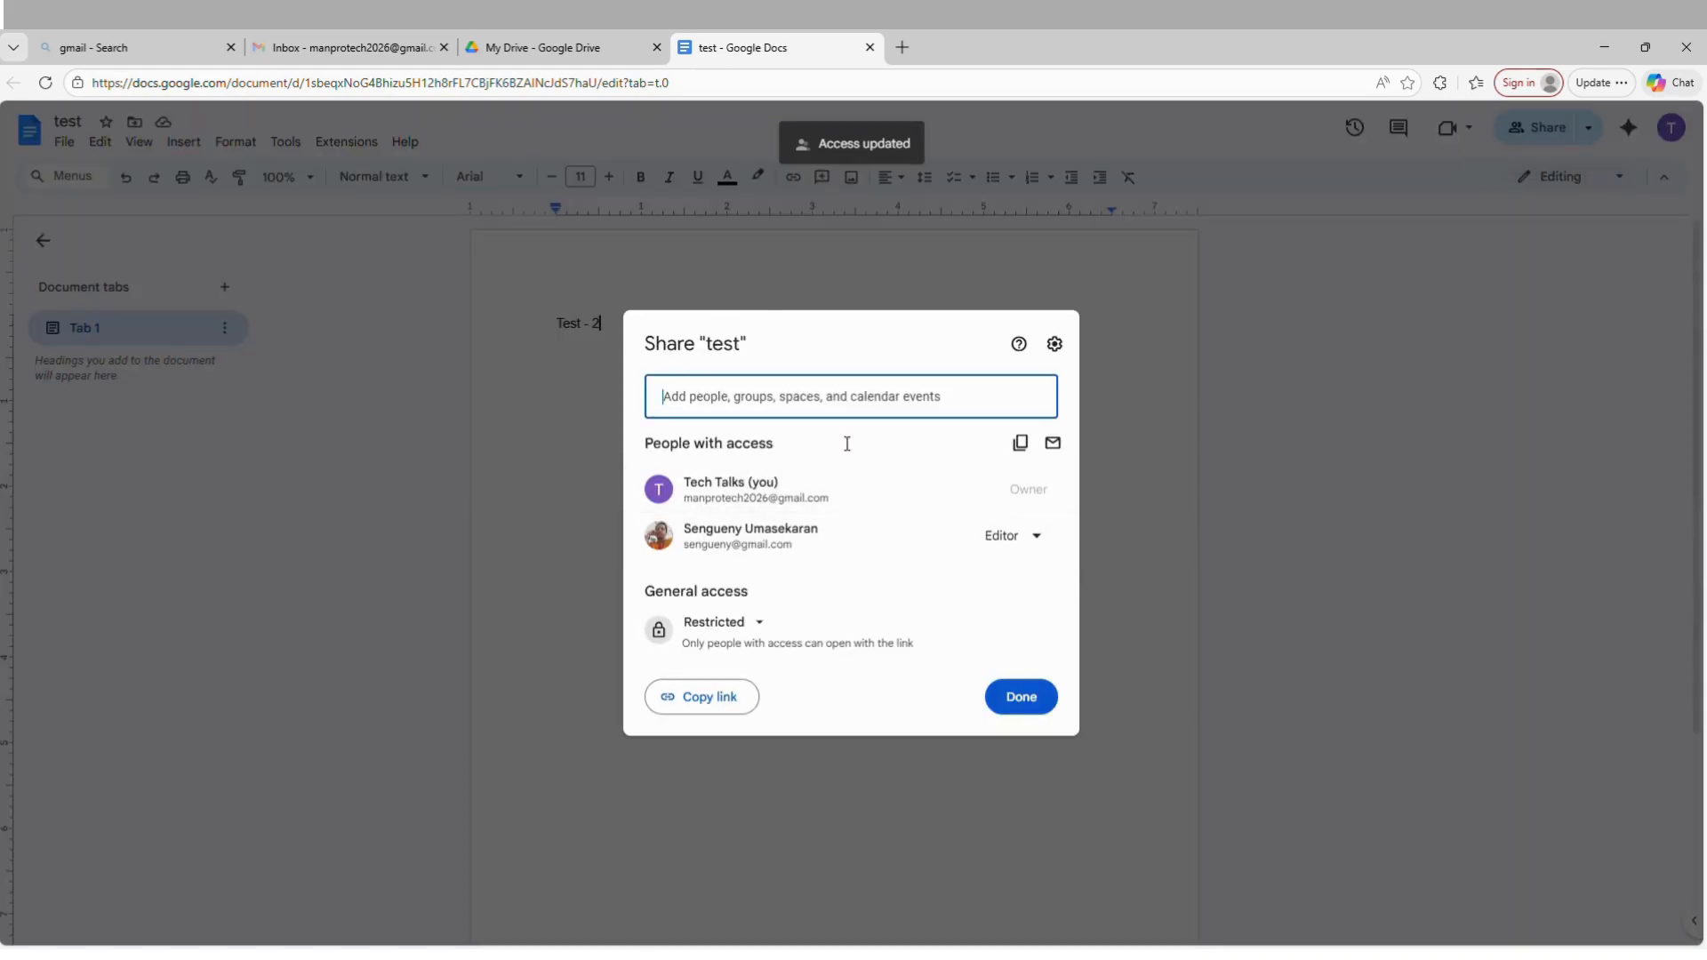
{"action": "left_click", "coordinate": [1022, 697]}
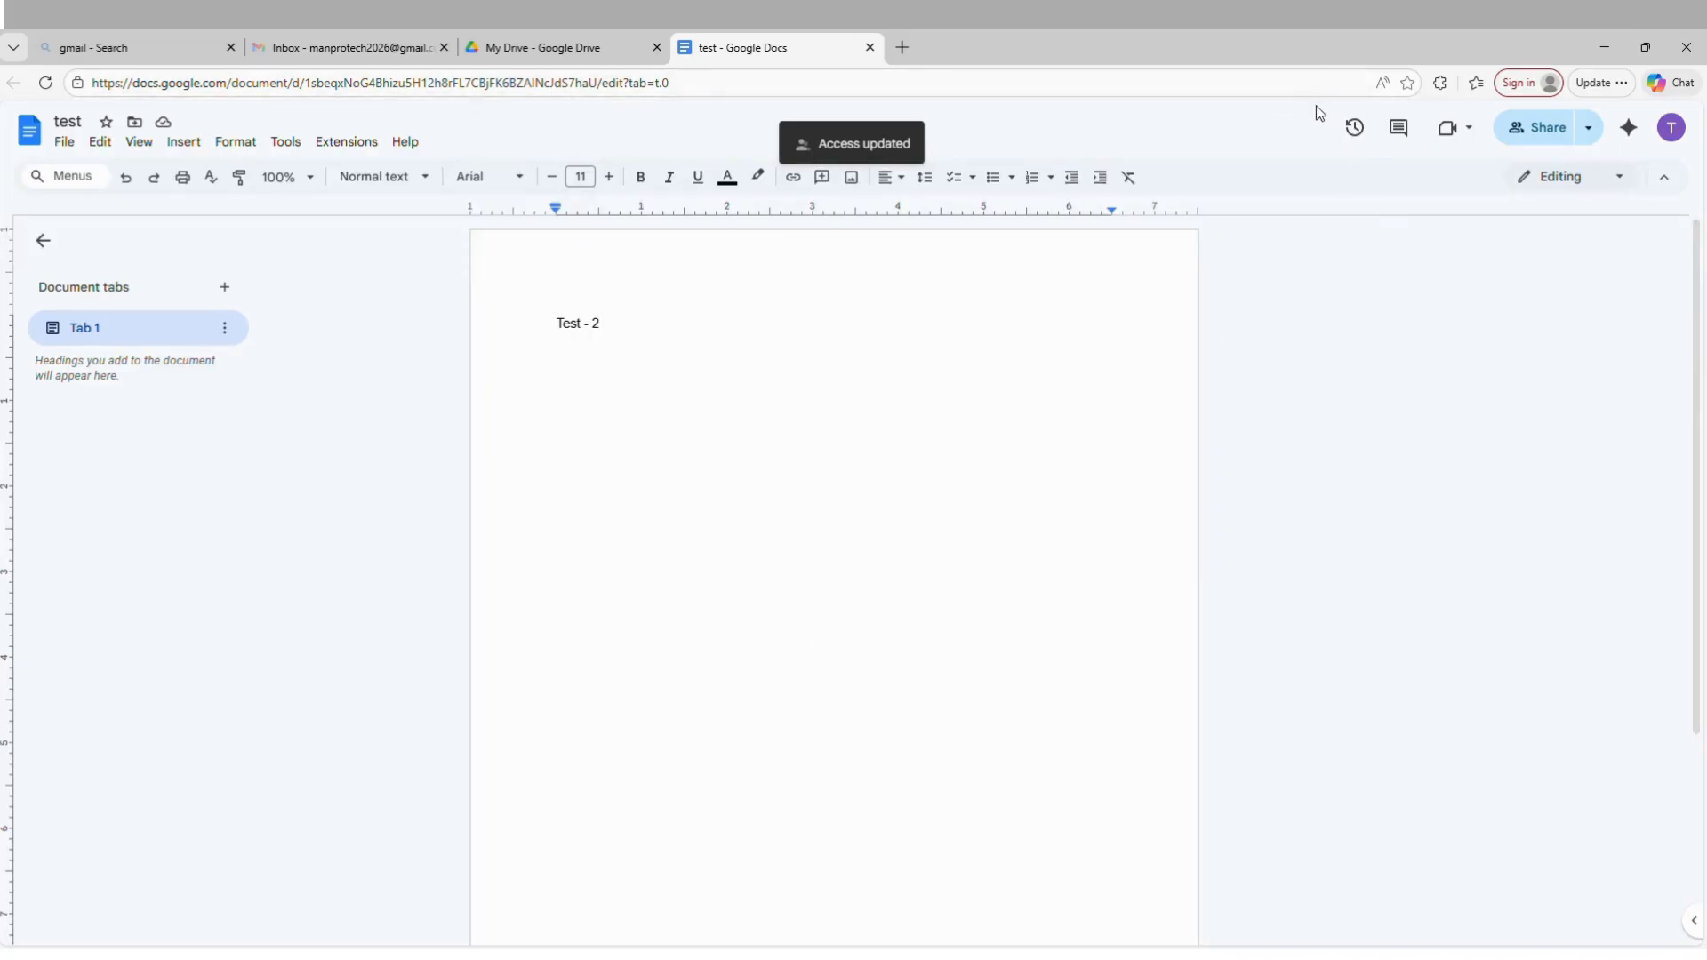
{"action": "left_click", "coordinate": [1354, 131]}
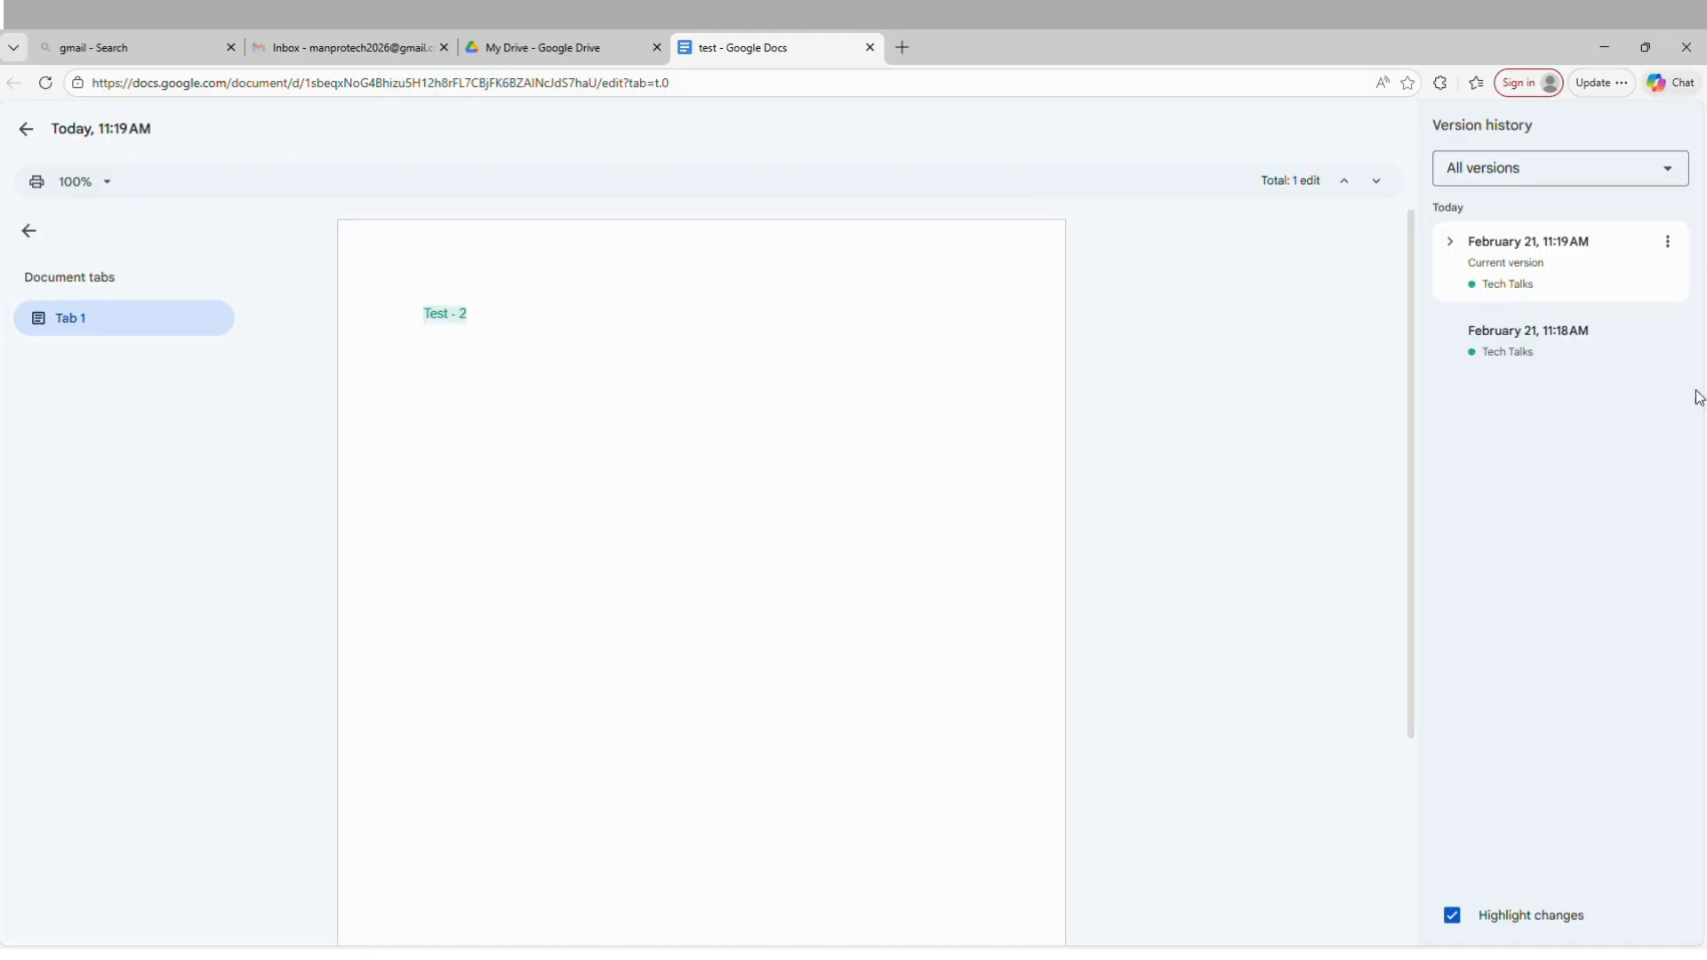
{"action": "left_click", "coordinate": [1444, 249]}
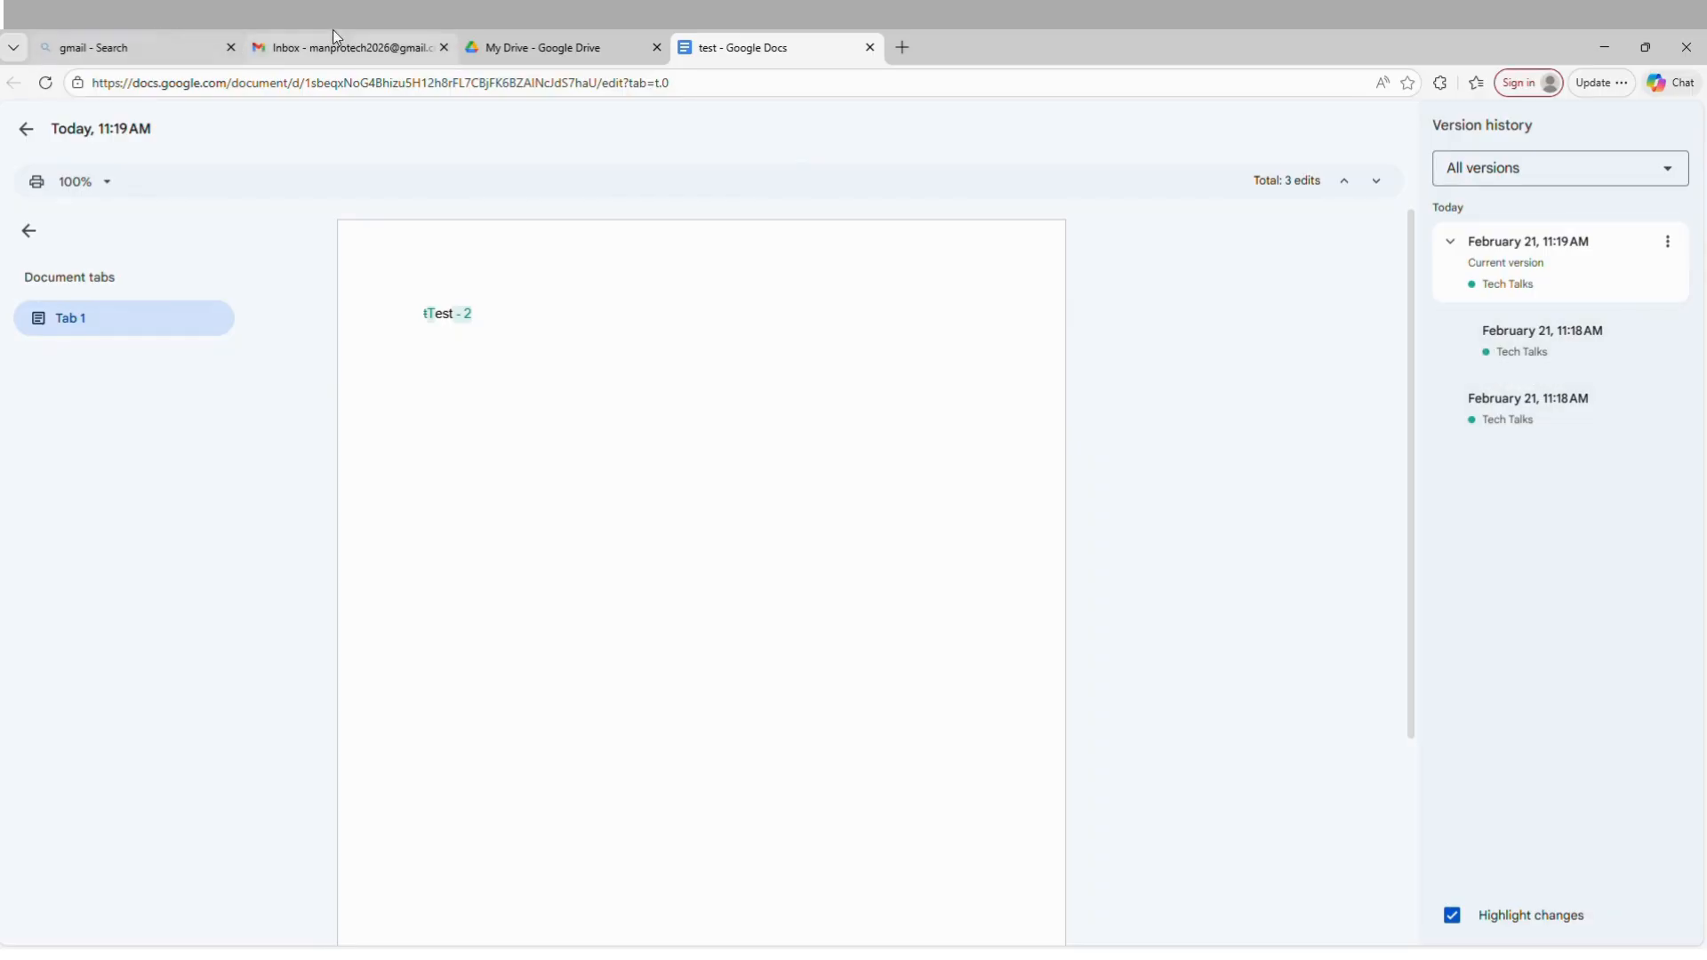
Switch back to Google Drive and view the recently opened, modified and uploaded files.
{"action": "left_click", "coordinate": [569, 37]}
{"action": "left_click", "coordinate": [396, 537]}
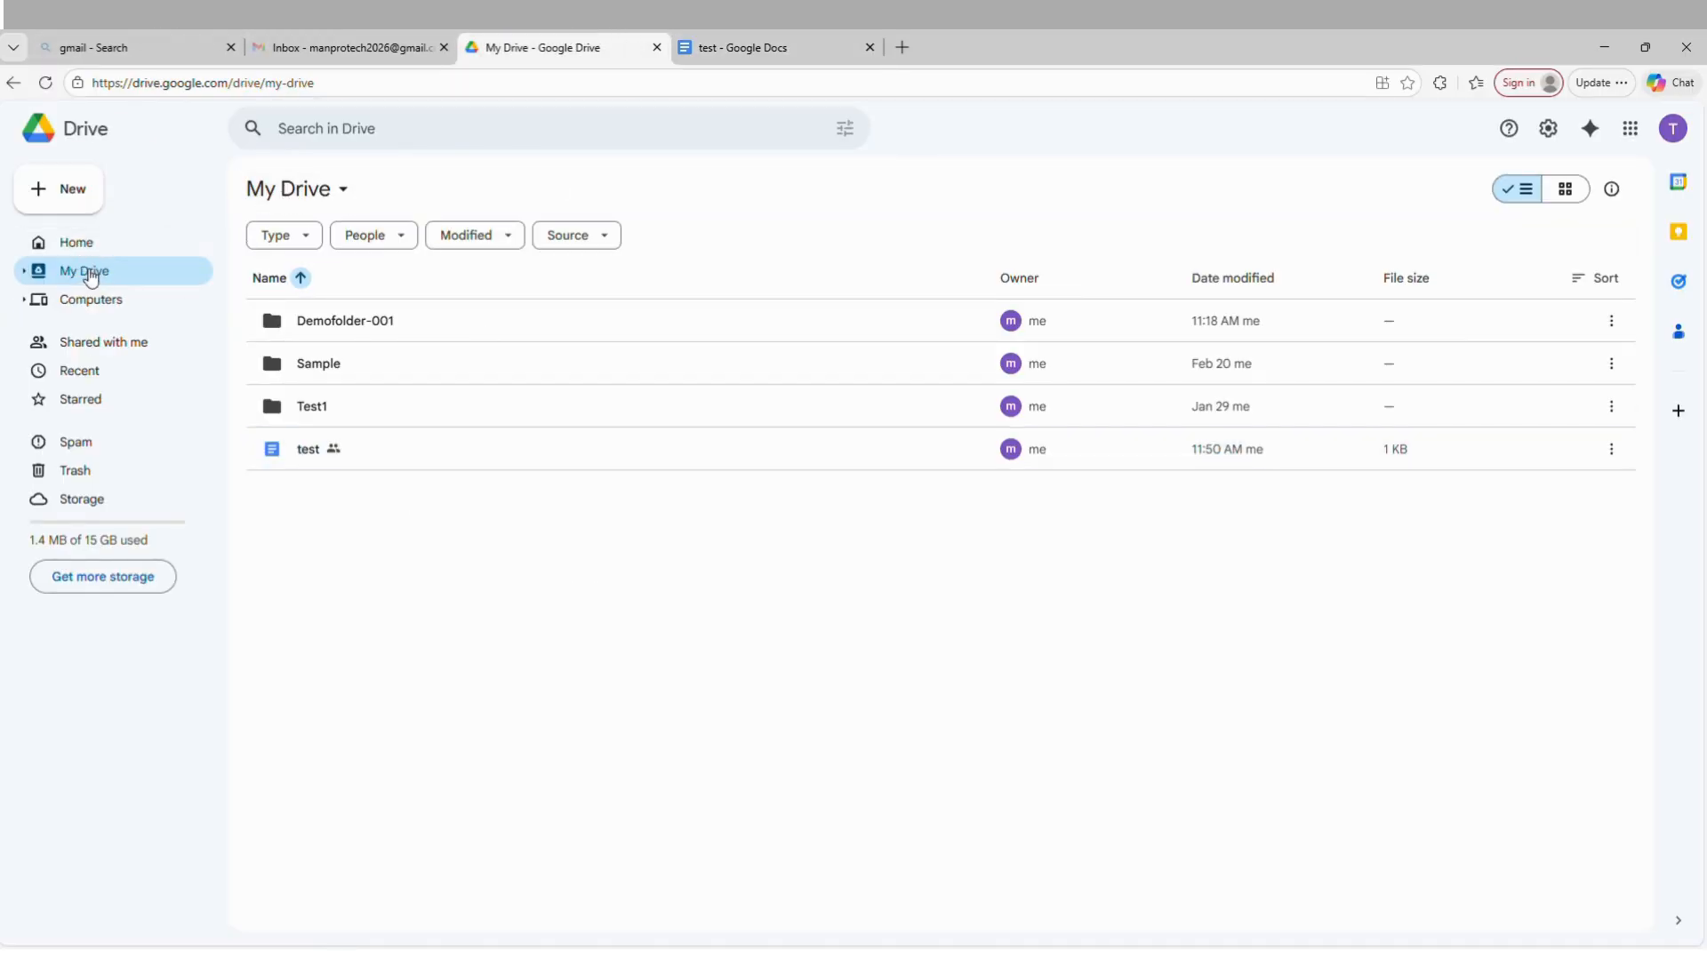
{"action": "left_click", "coordinate": [67, 372]}
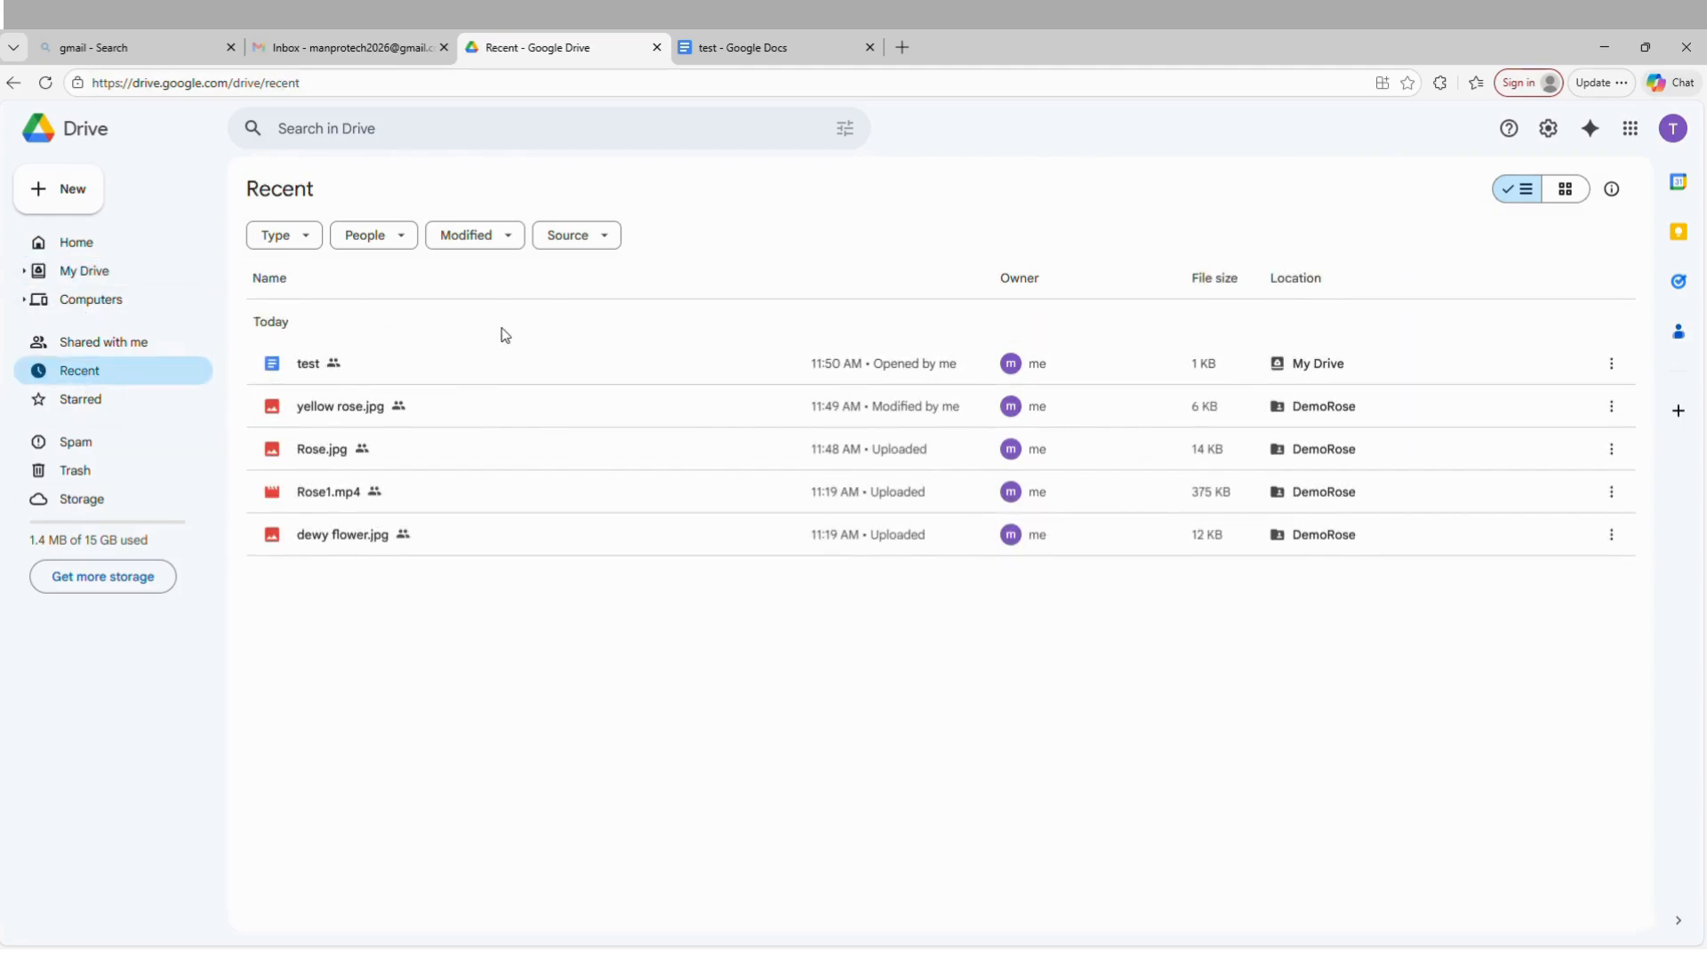
Add Demofolder-001 in My Drive to the starred items, check it in the Starred section, and return to My Drive.
{"action": "left_click", "coordinate": [83, 272]}
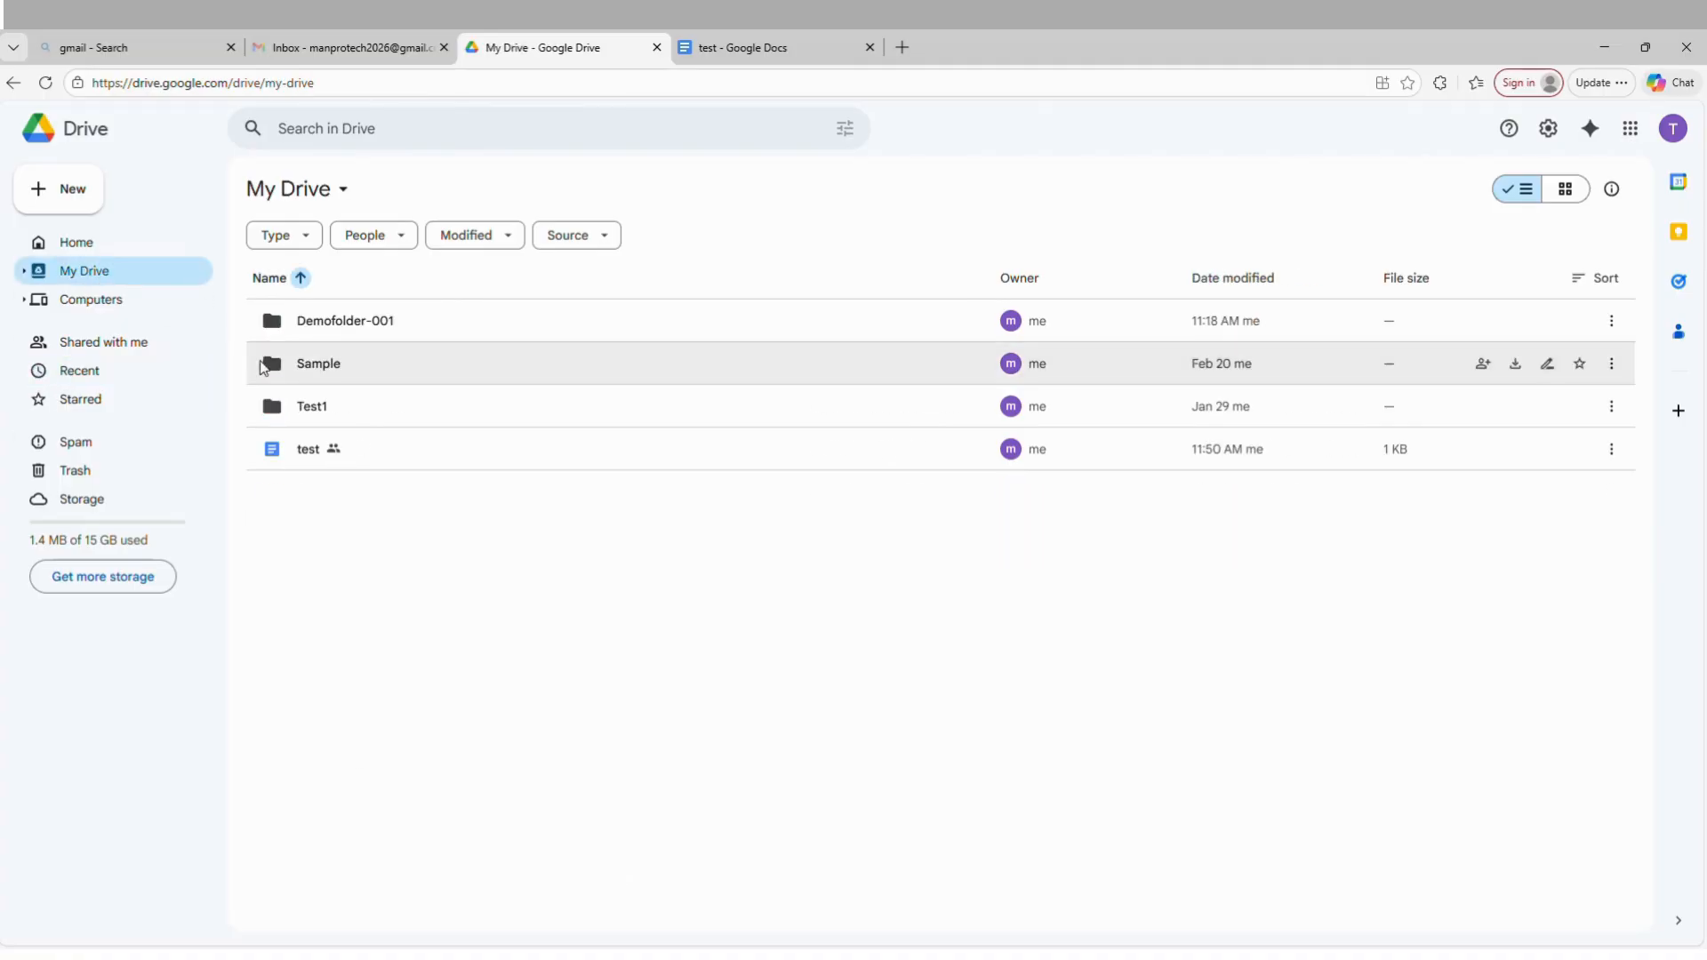
{"action": "left_click", "coordinate": [350, 320]}
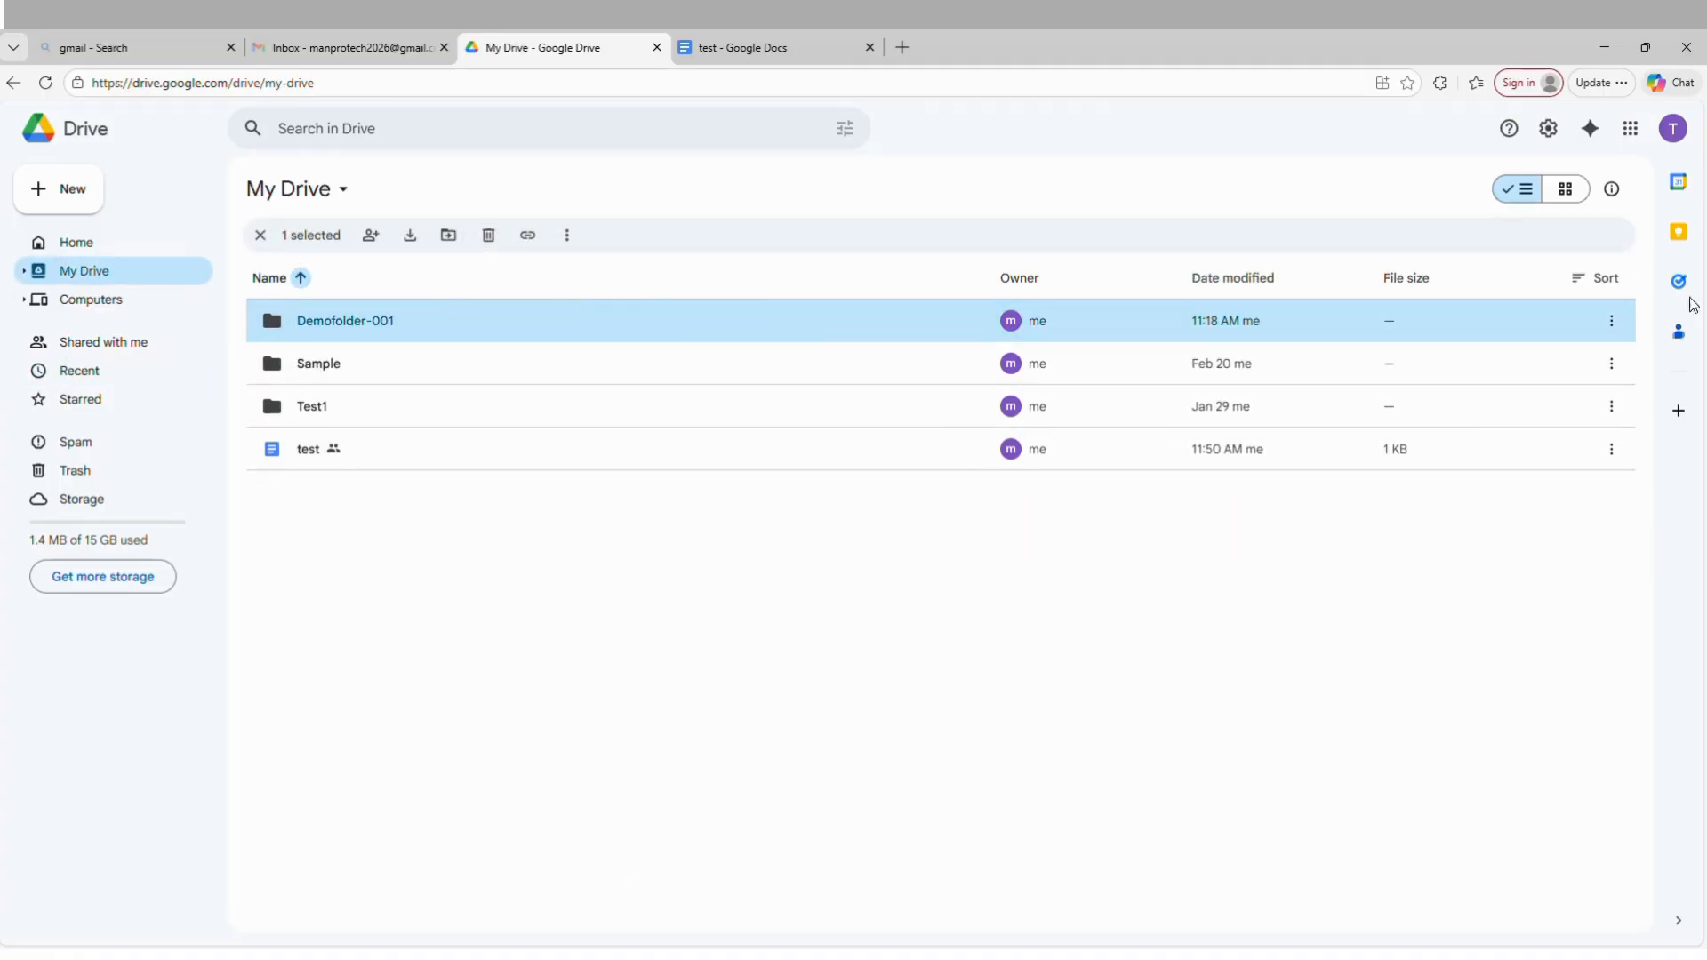
{"action": "left_click", "coordinate": [1609, 323]}
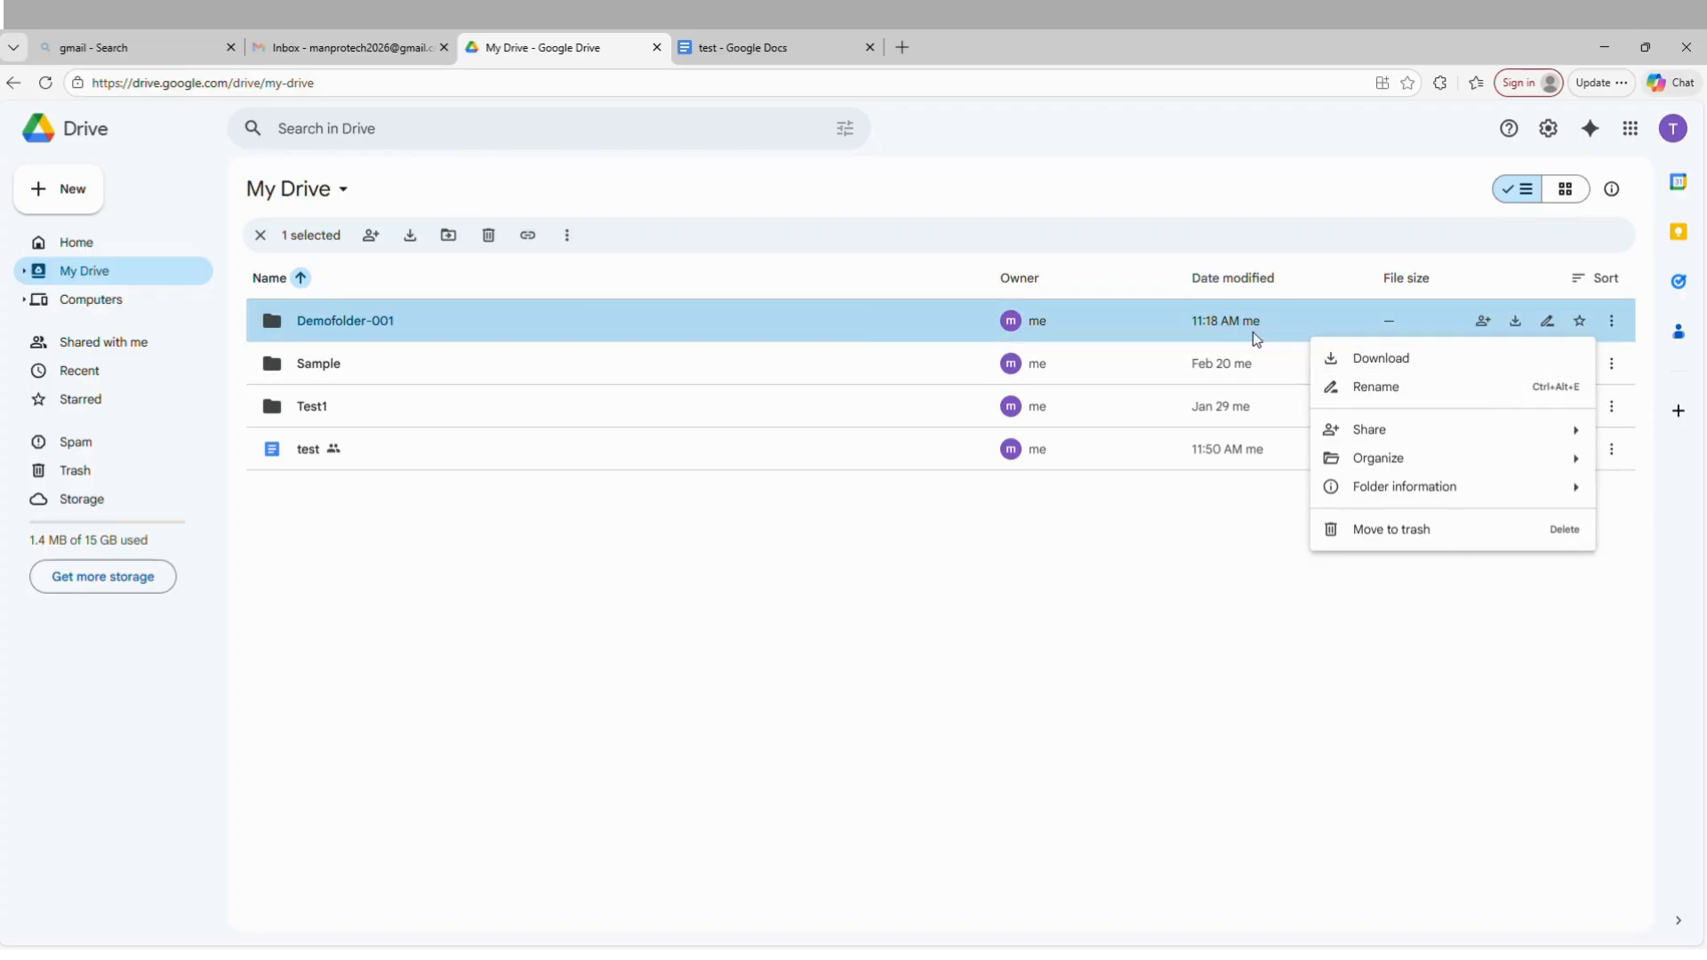
{"action": "left_click", "coordinate": [1579, 321]}
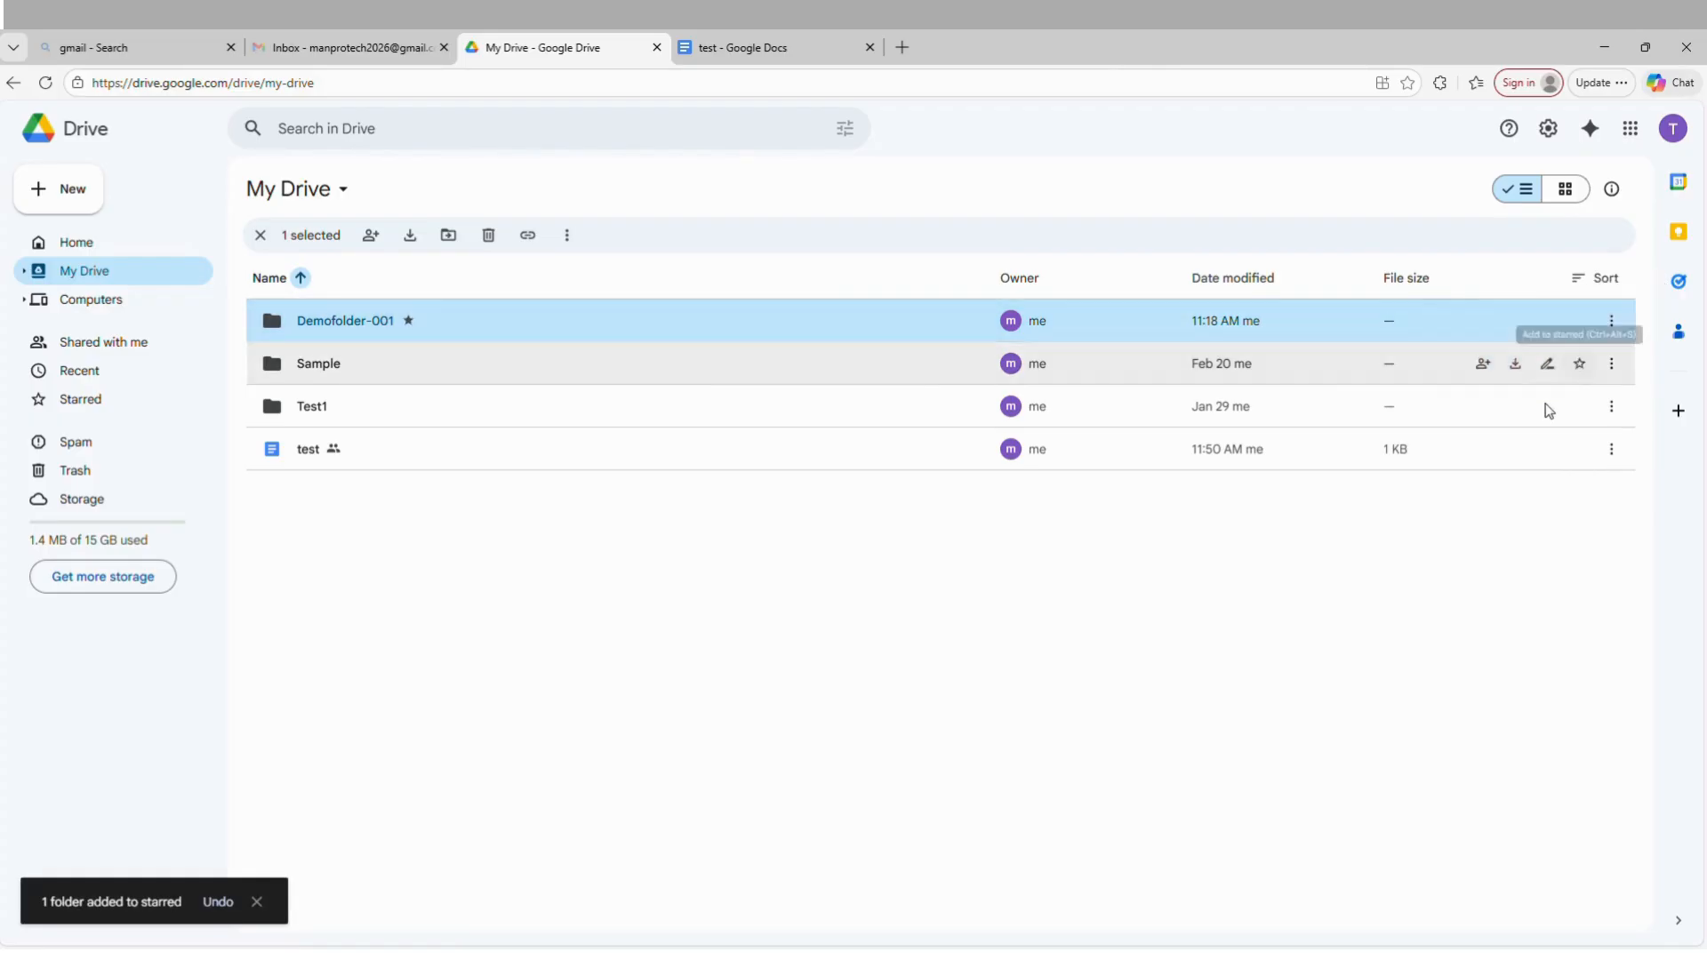
{"action": "left_click", "coordinate": [494, 787]}
{"action": "left_click", "coordinate": [81, 402]}
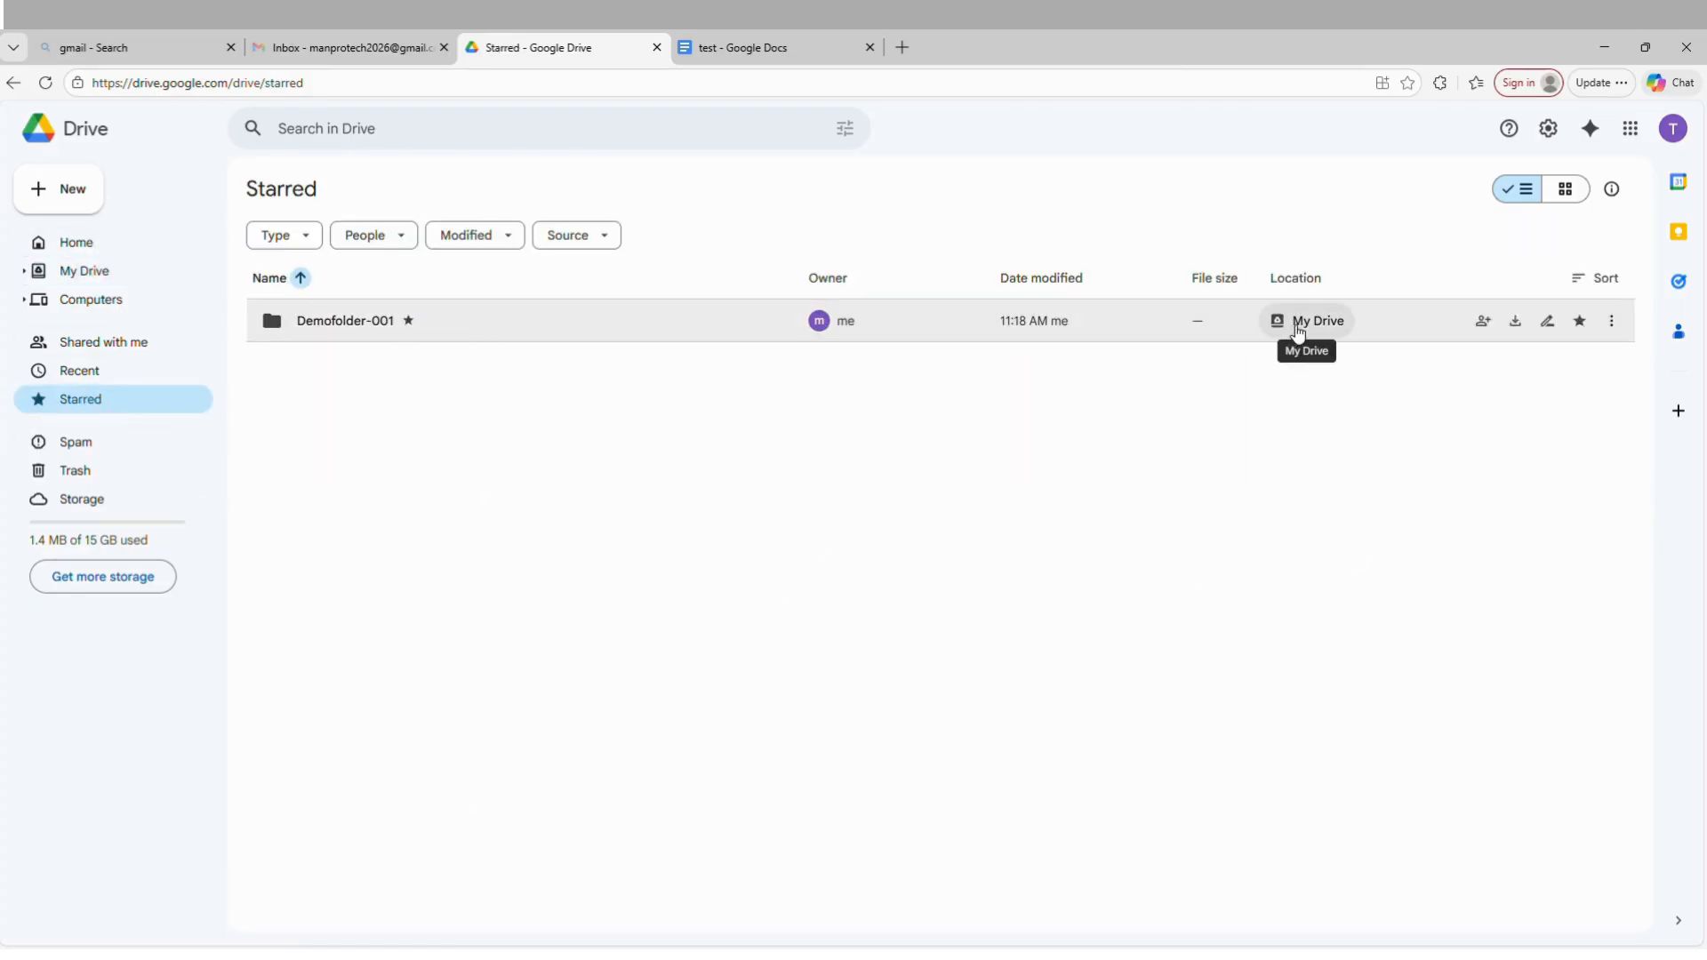
{"action": "left_click", "coordinate": [97, 277]}
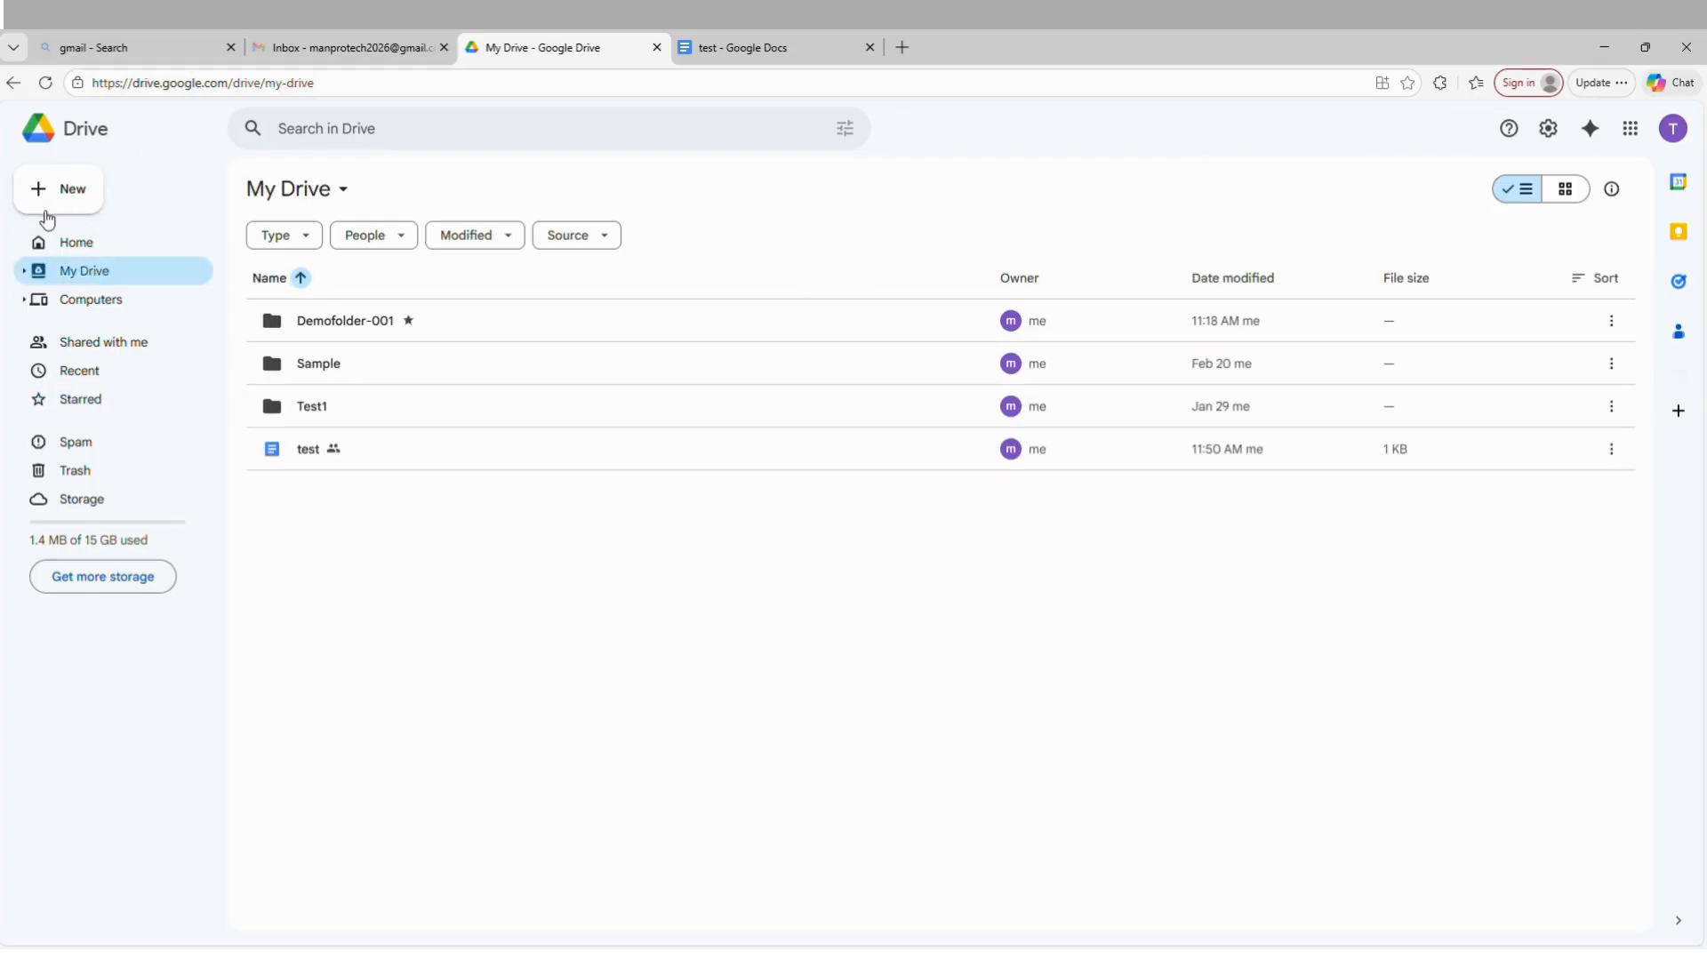